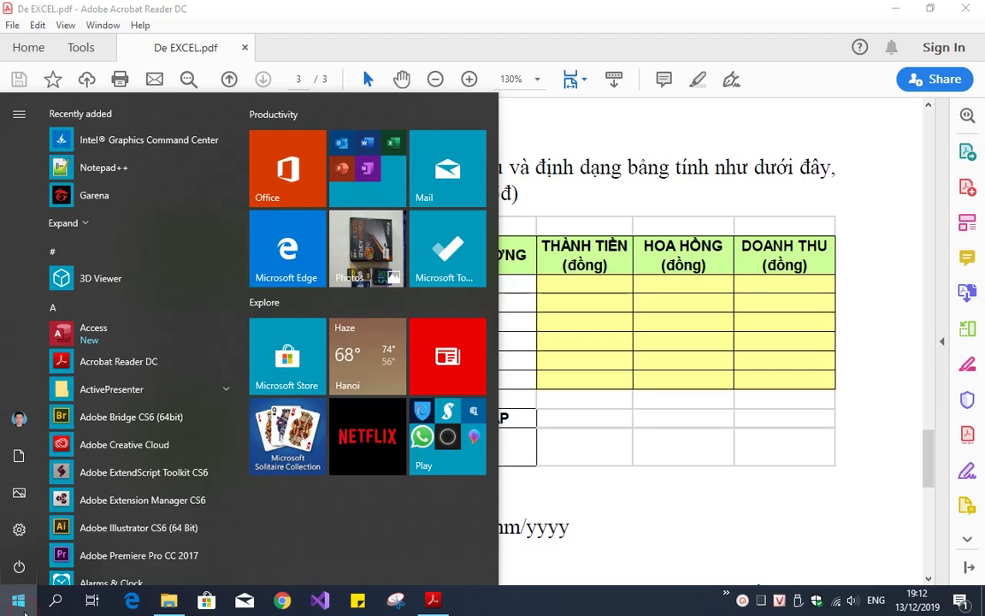
# Search the Start menu for Excel and launch it
pyautogui.write('e')
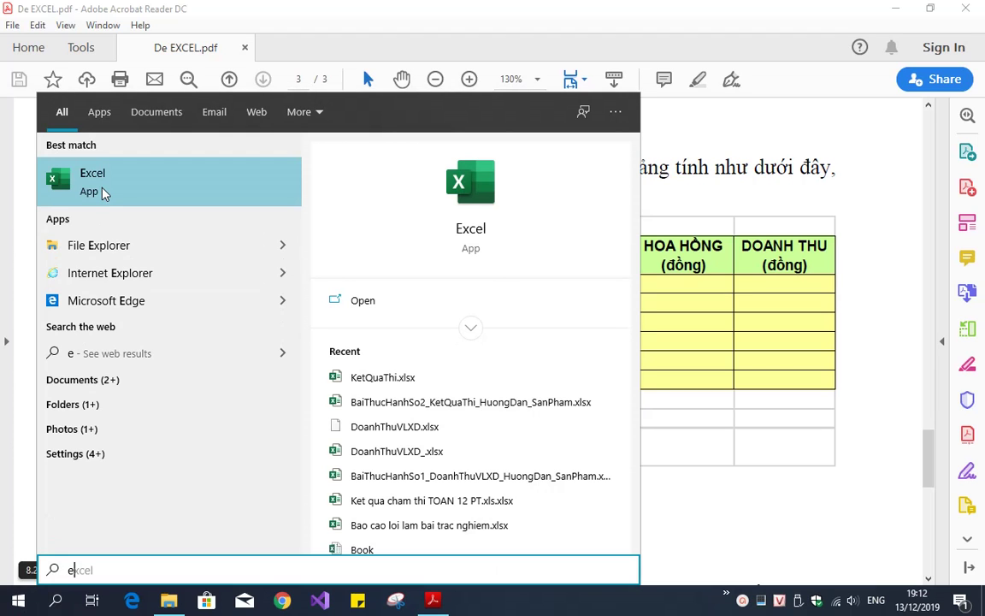
pyautogui.click(100, 196)
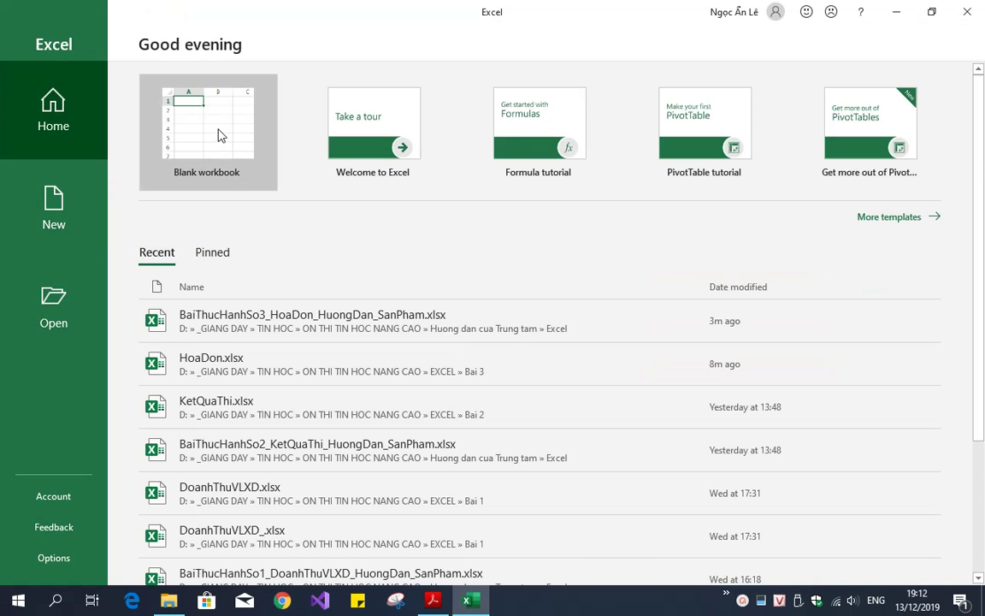
# Open the invoice workbook and apply All Borders to the invoice table A2:G8
pyautogui.click(218, 135)
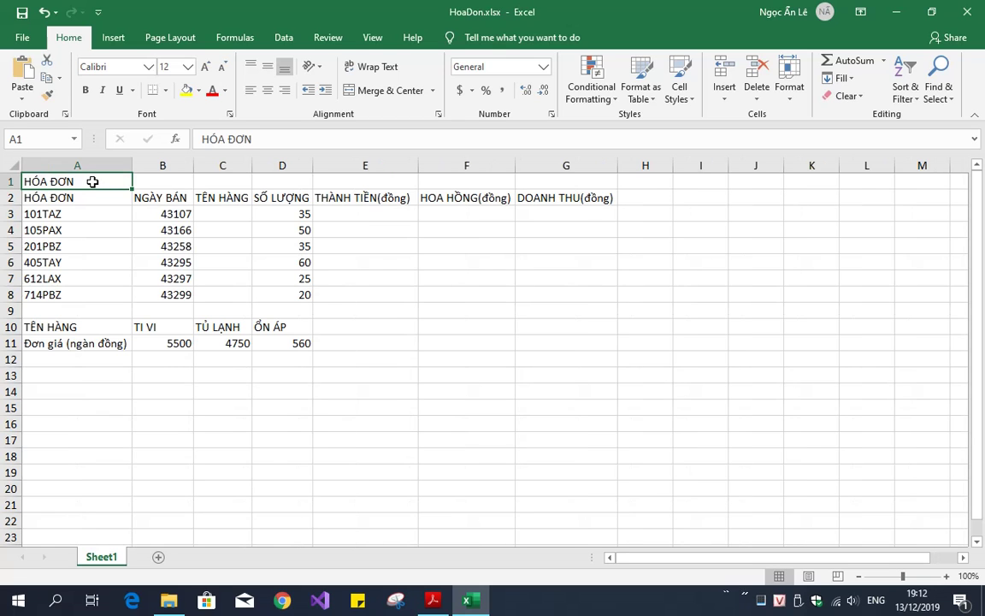
pyautogui.moveTo(88, 195); pyautogui.dragTo(545, 292)
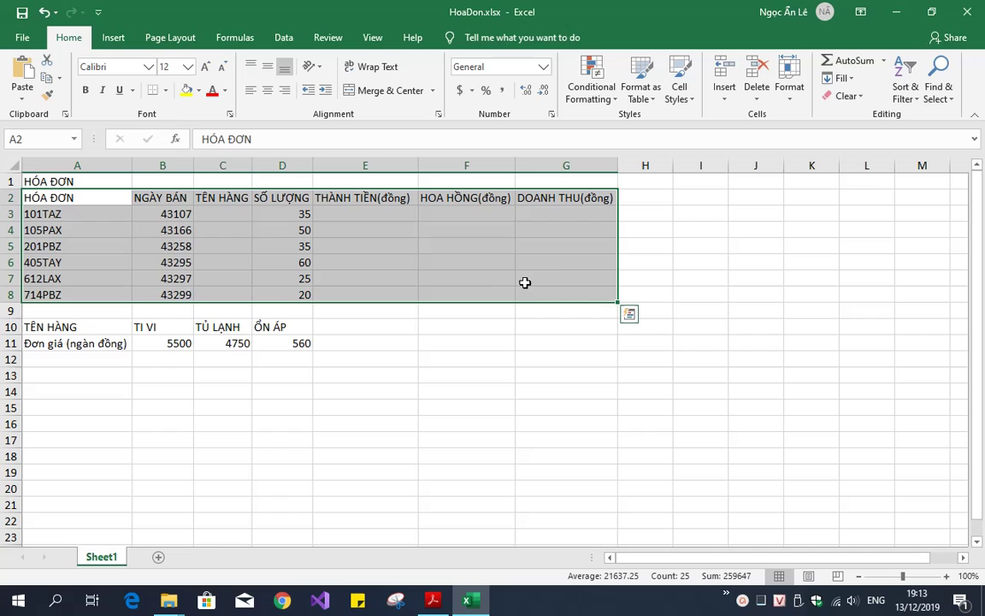
pyautogui.click(167, 92)
pyautogui.click(167, 220)
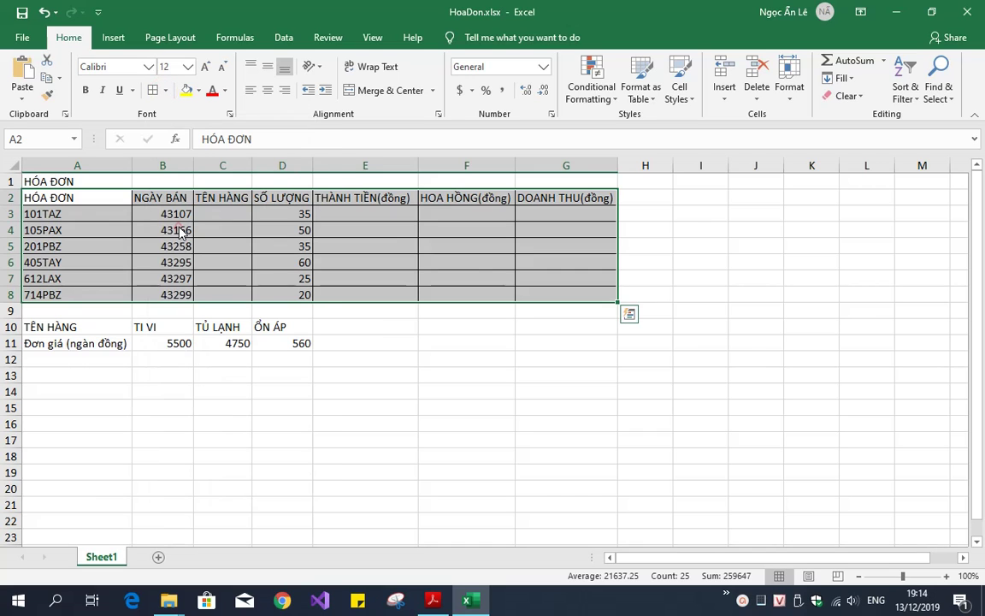
pyautogui.click(267, 257)
pyautogui.moveTo(227, 212); pyautogui.dragTo(235, 296)
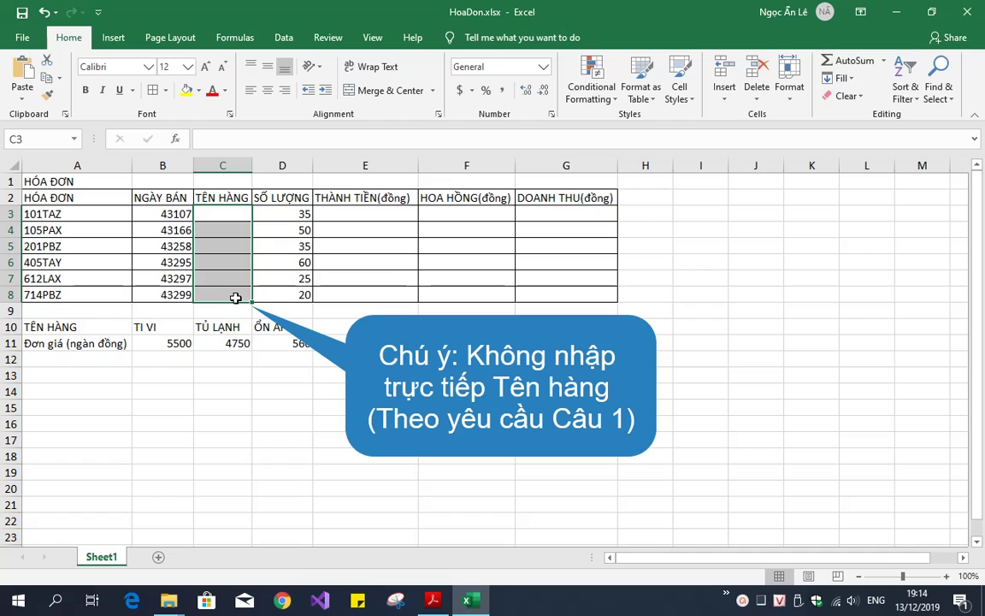
pyautogui.click(291, 228)
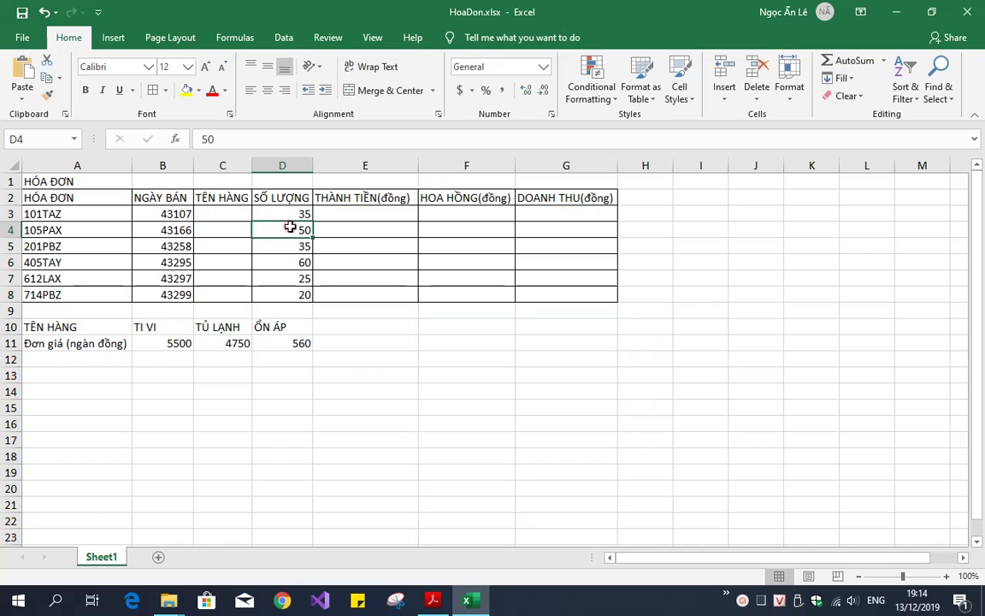
# Bold the title A1, bold and centre the row 2 headers, and narrow column A
pyautogui.click(77, 182)
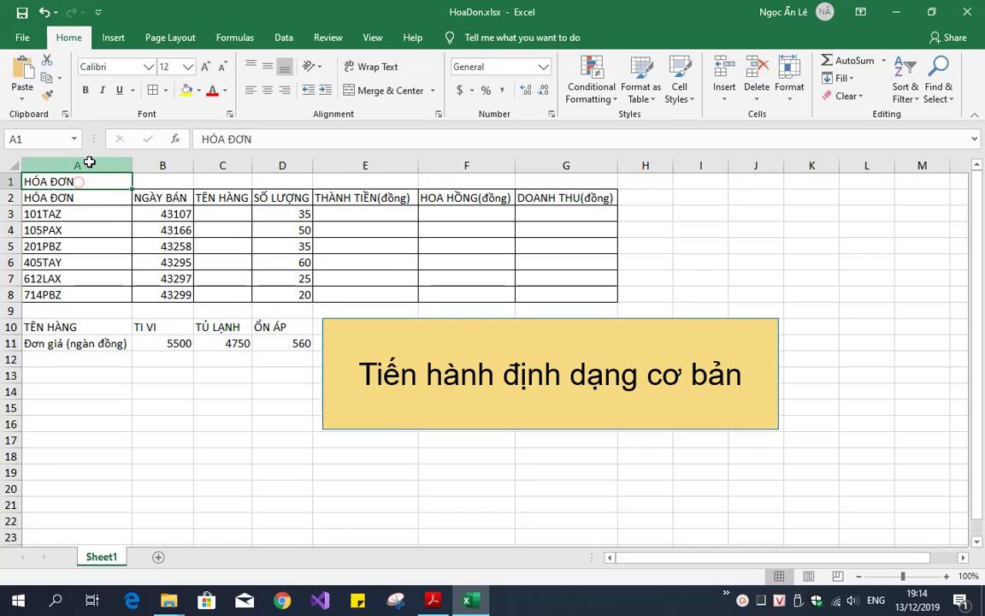
pyautogui.click(86, 90)
pyautogui.click(10, 198)
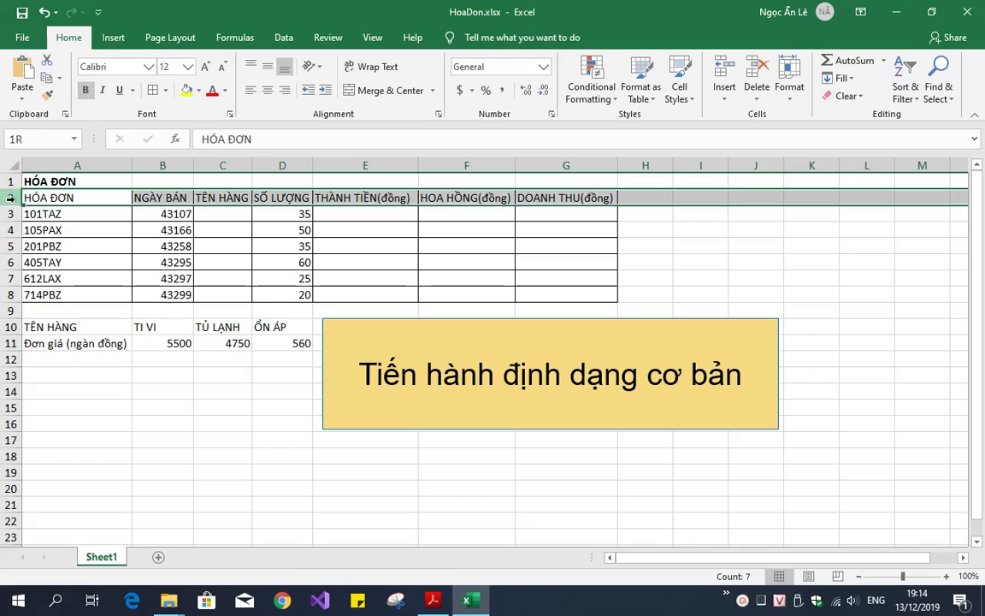
pyautogui.click(86, 90)
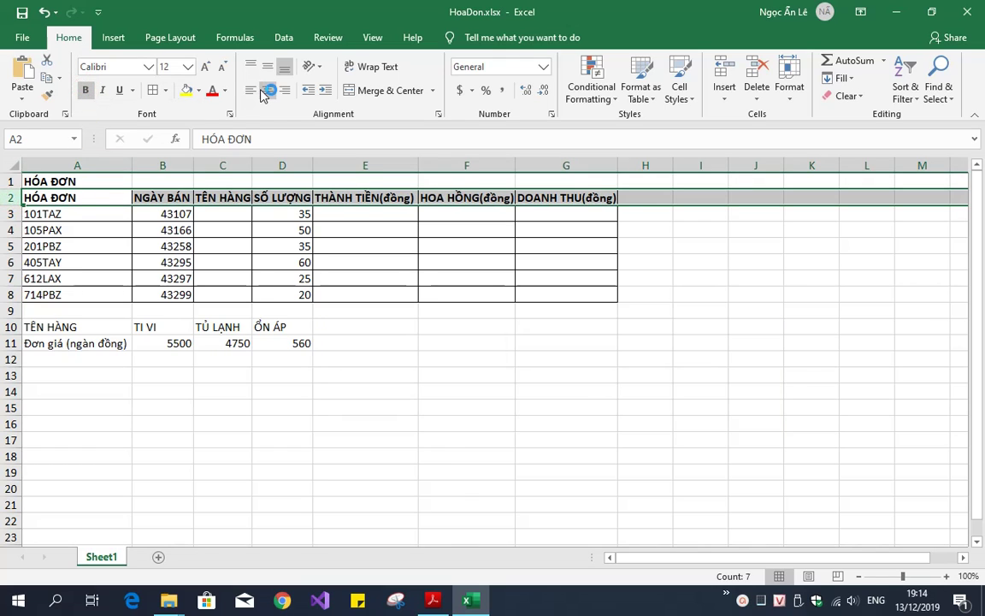
pyautogui.click(266, 90)
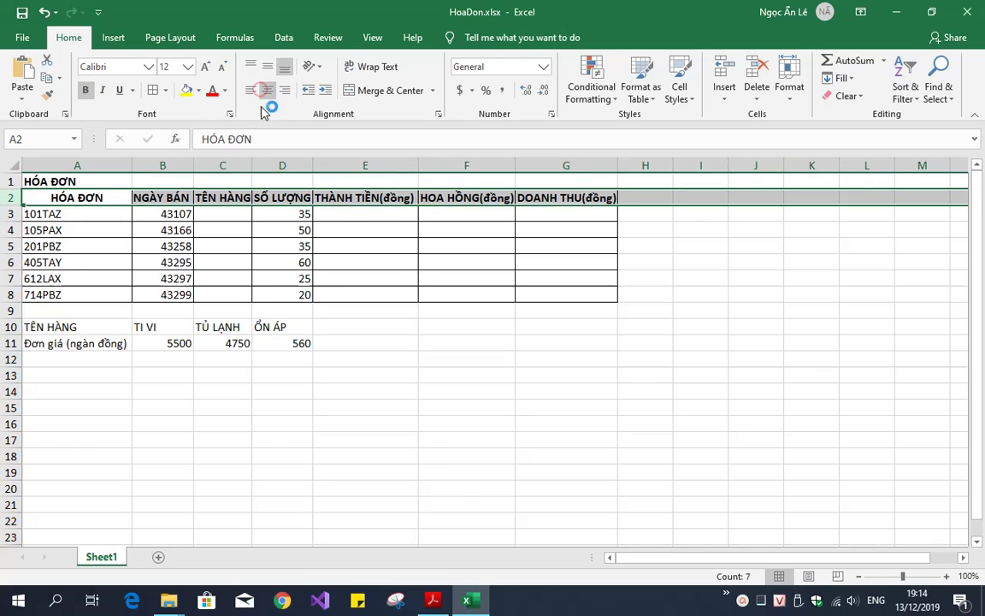
pyautogui.click(258, 230)
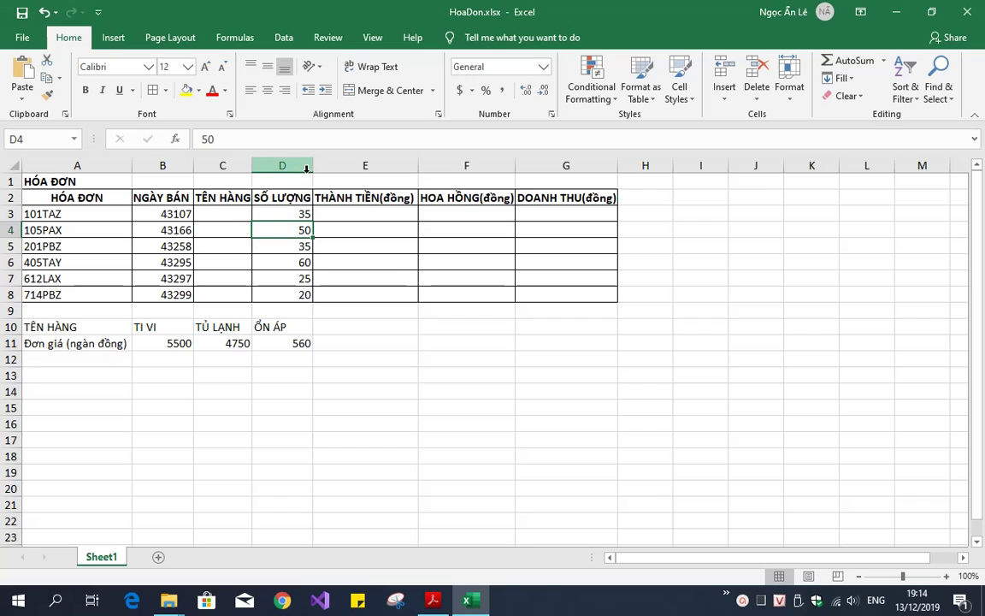
pyautogui.moveTo(134, 162); pyautogui.dragTo(88, 162)
# Wrap and centre the unit-price row A11:D11, and bold and centre the row 10 headings
pyautogui.click(53, 344)
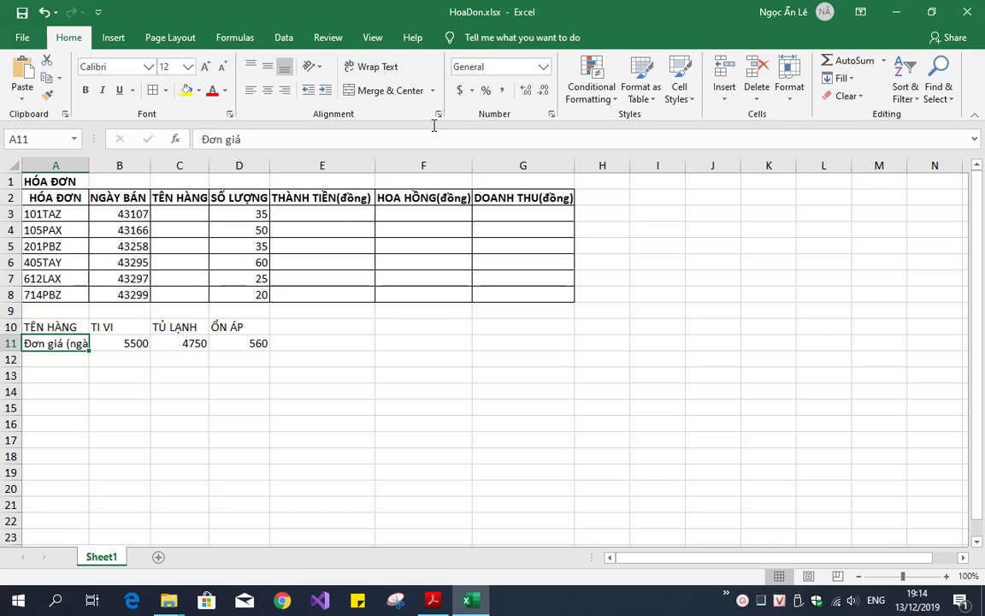
pyautogui.click(379, 70)
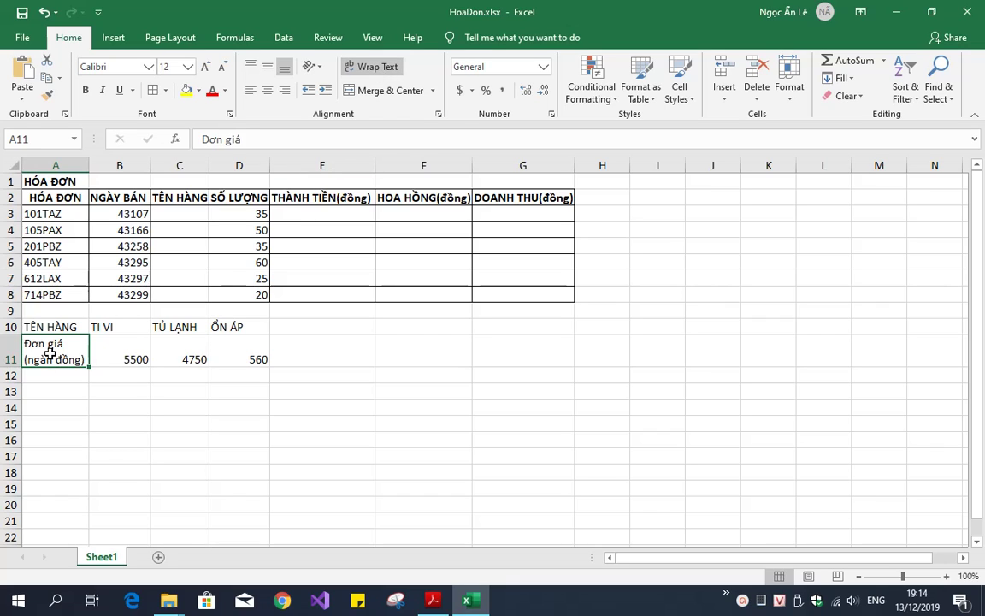
pyautogui.keyDown('shift'); pyautogui.click(231, 353); pyautogui.keyUp('shift')
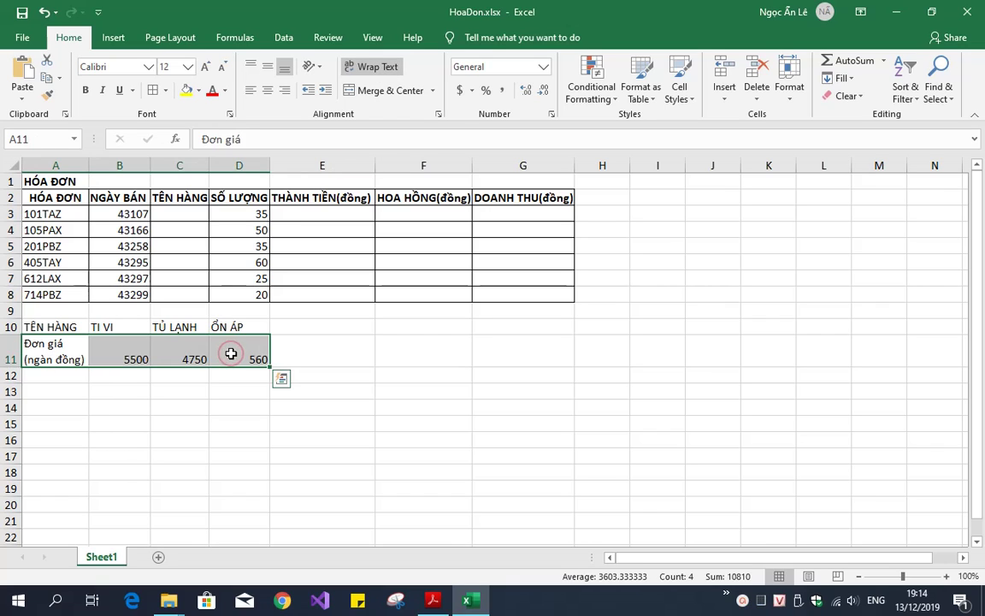
pyautogui.click(268, 91)
pyautogui.moveTo(35, 326); pyautogui.dragTo(220, 356)
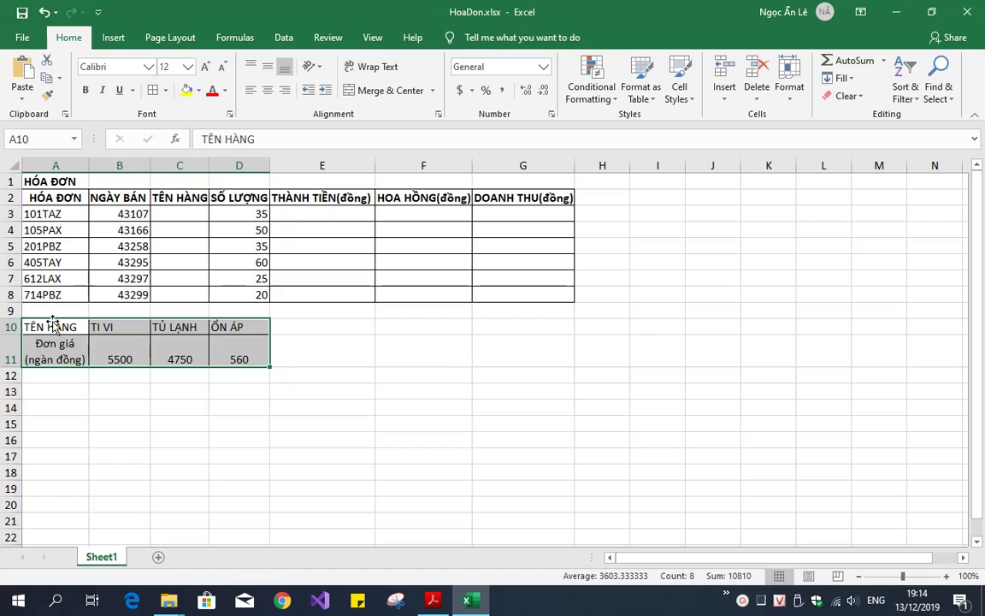
pyautogui.click(13, 327)
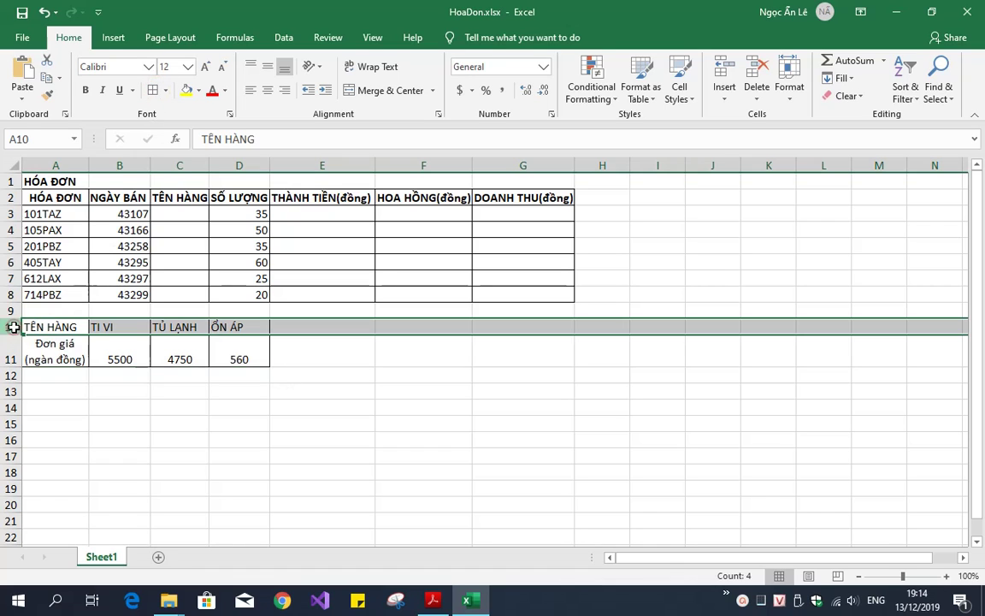
pyautogui.click(85, 89)
pyautogui.click(270, 89)
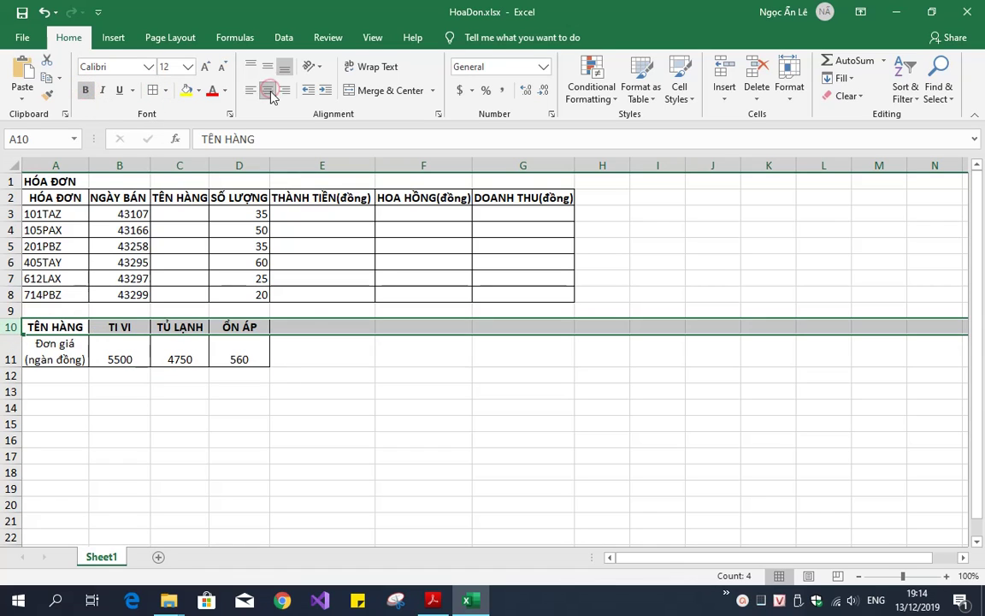
pyautogui.click(335, 351)
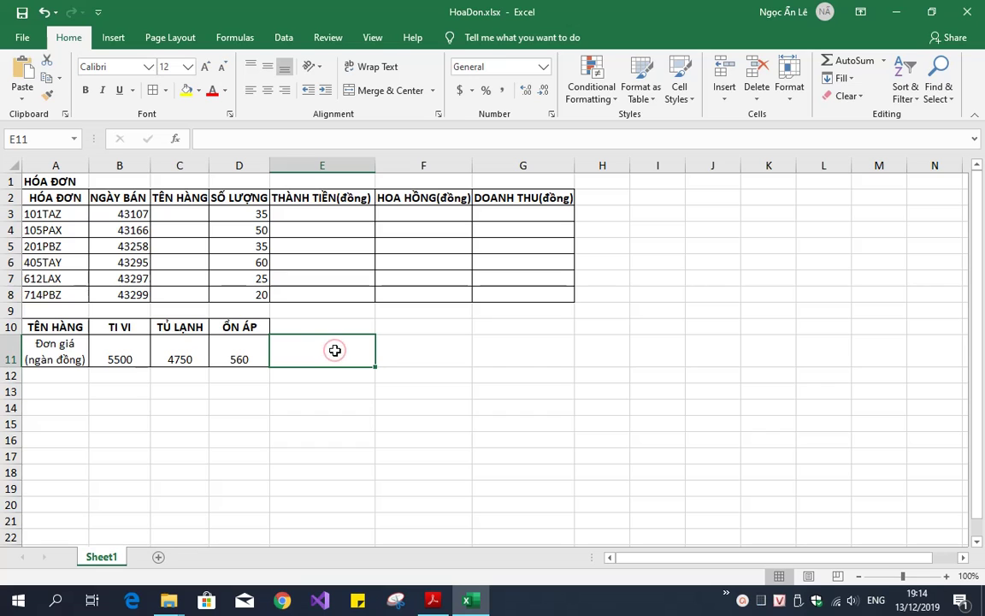
# Read the date-format note in the assignment PDF, then return to the workbook
pyautogui.hotkey('alt', 'Tab')
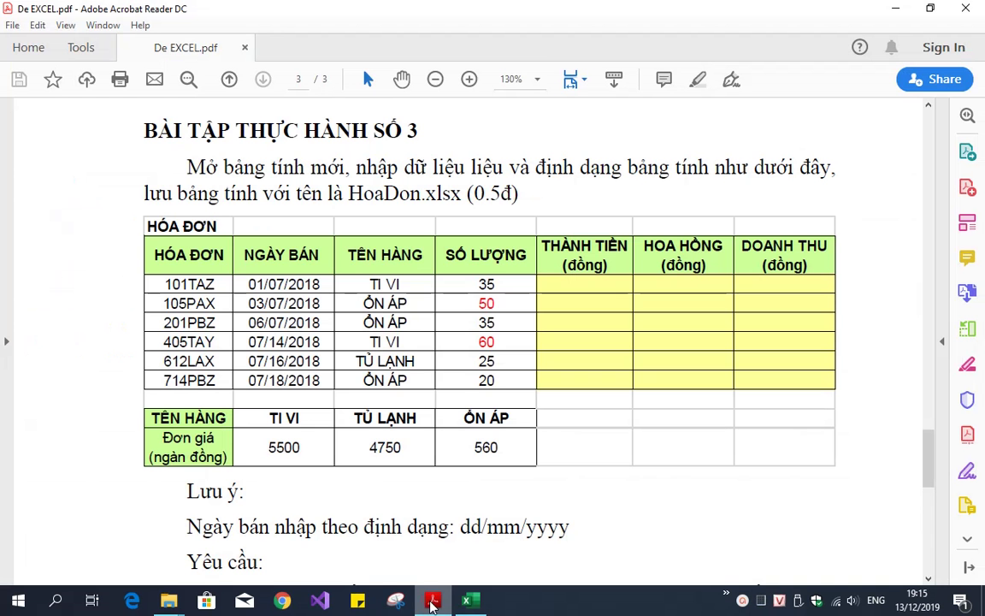
pyautogui.scroll(-2, 392, 541)
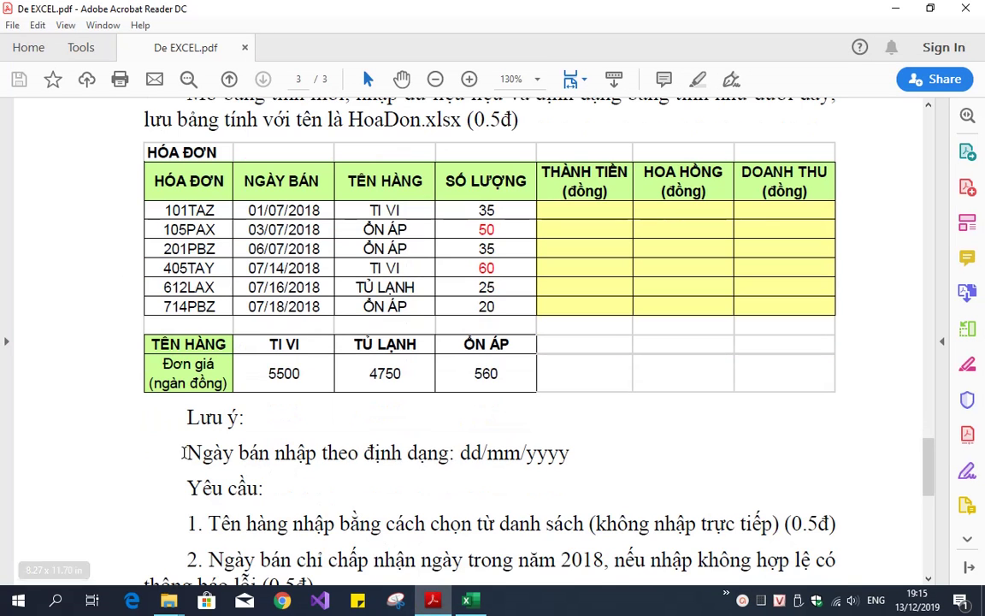
pyautogui.moveTo(187, 452); pyautogui.dragTo(567, 450)
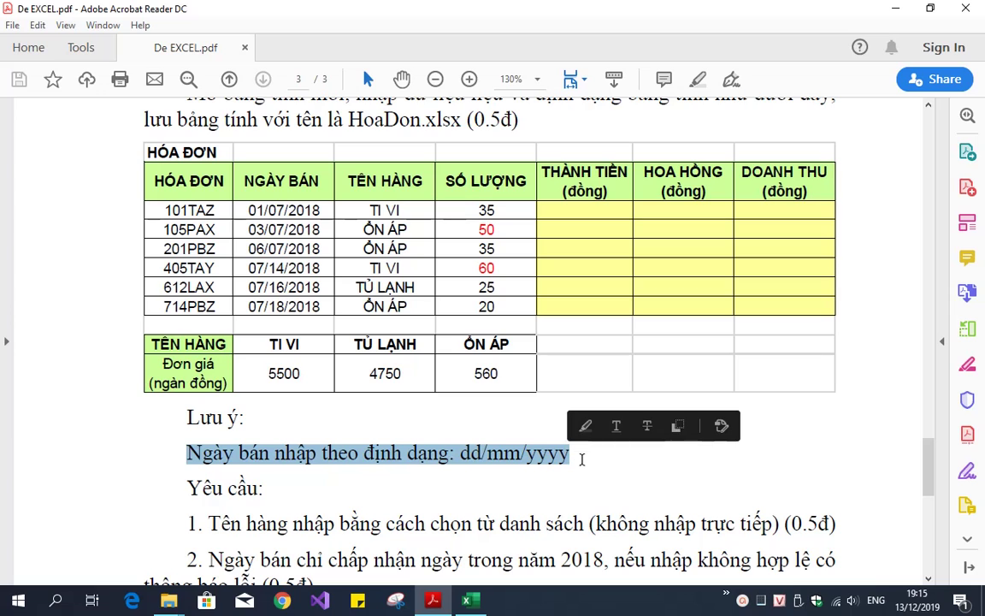
pyautogui.hotkey('alt', 'Tab')
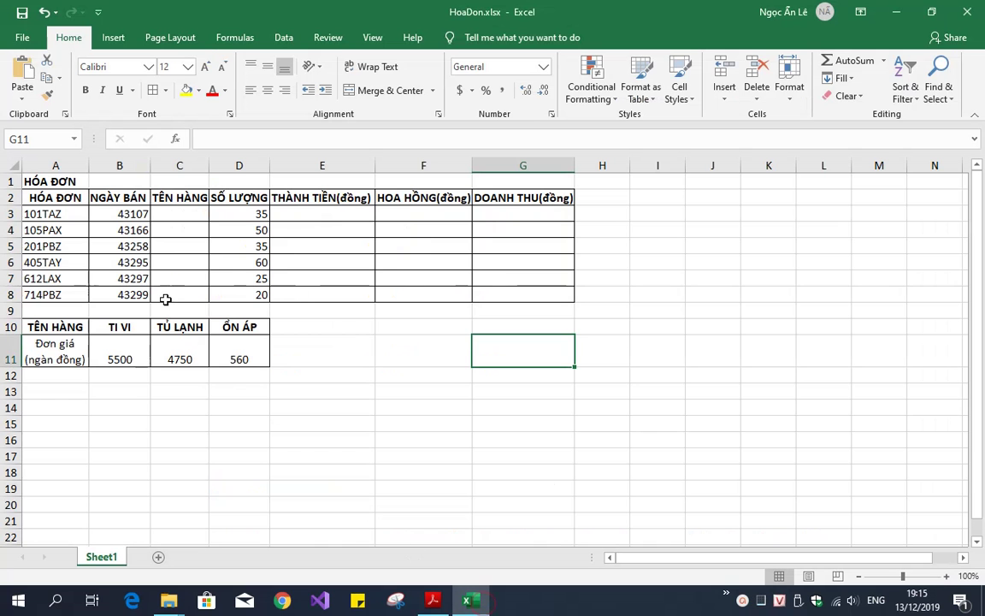
# Format the sale dates B3:B8 with the custom format dd/mm/yyyy
pyautogui.moveTo(128, 213); pyautogui.dragTo(131, 294)
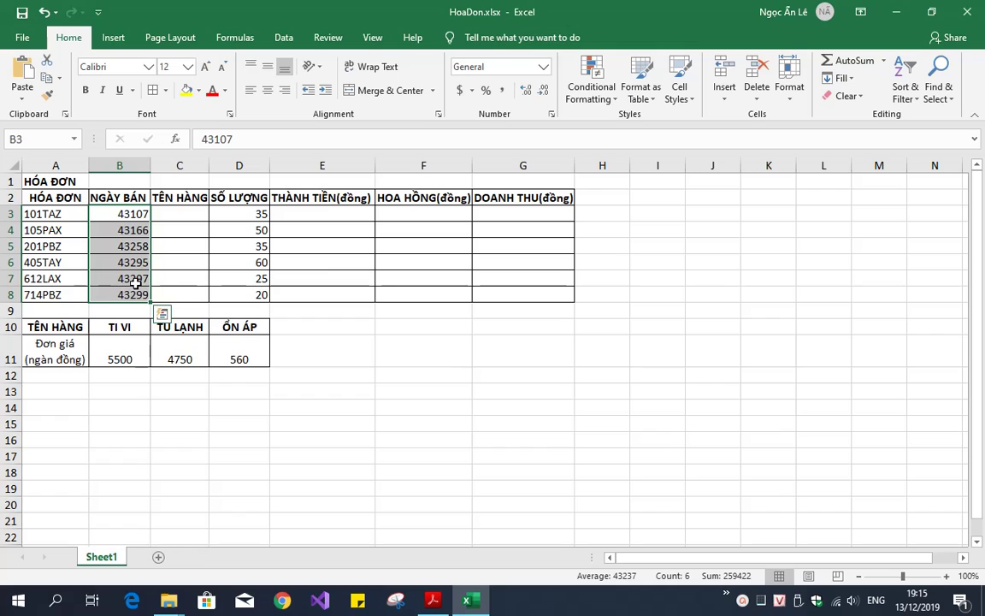
pyautogui.click(552, 114)
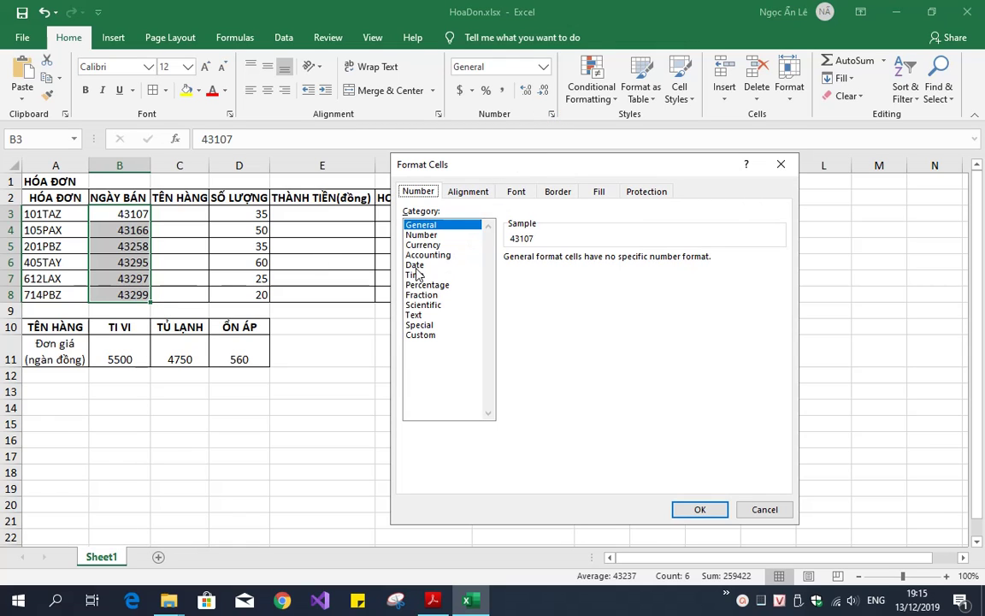
pyautogui.click(421, 335)
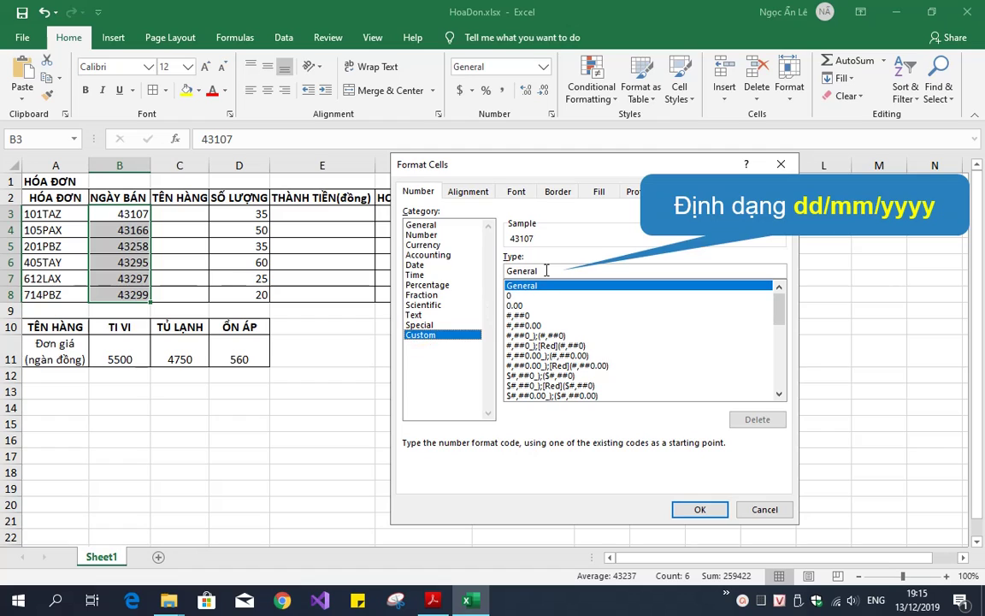
pyautogui.write('dd/mm')
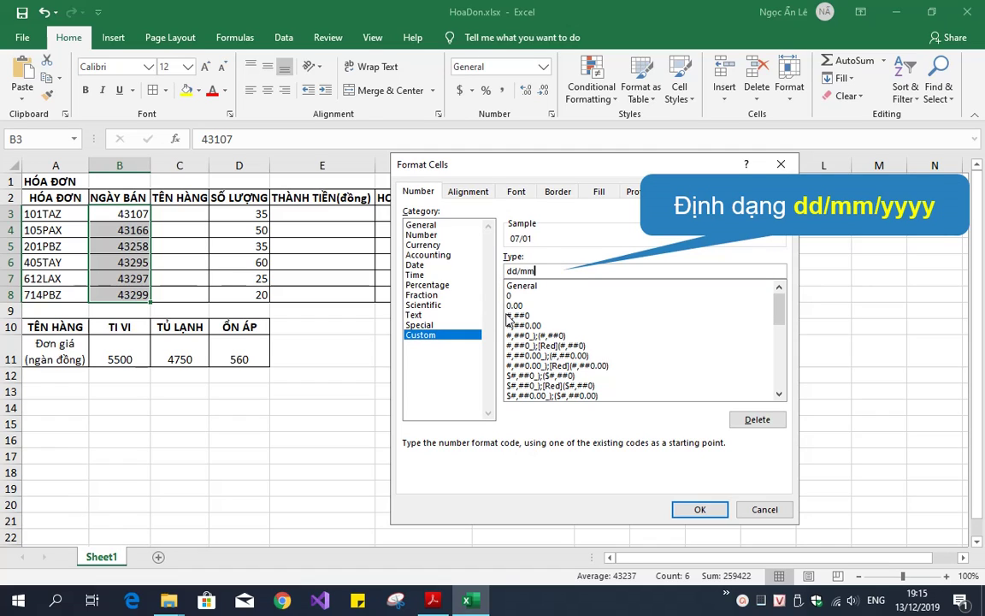
pyautogui.write('/yyyy')
pyautogui.click(699, 510)
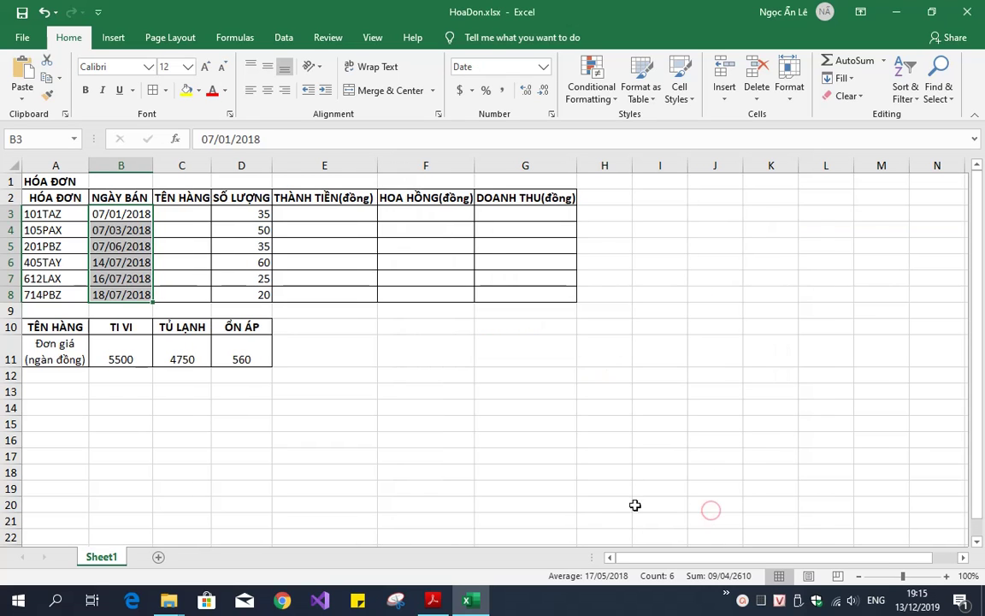
pyautogui.click(324, 354)
# Review the product-name requirement in the assignment PDF
pyautogui.hotkey('alt', 'Tab')
pyautogui.moveTo(208, 486); pyautogui.dragTo(771, 487)
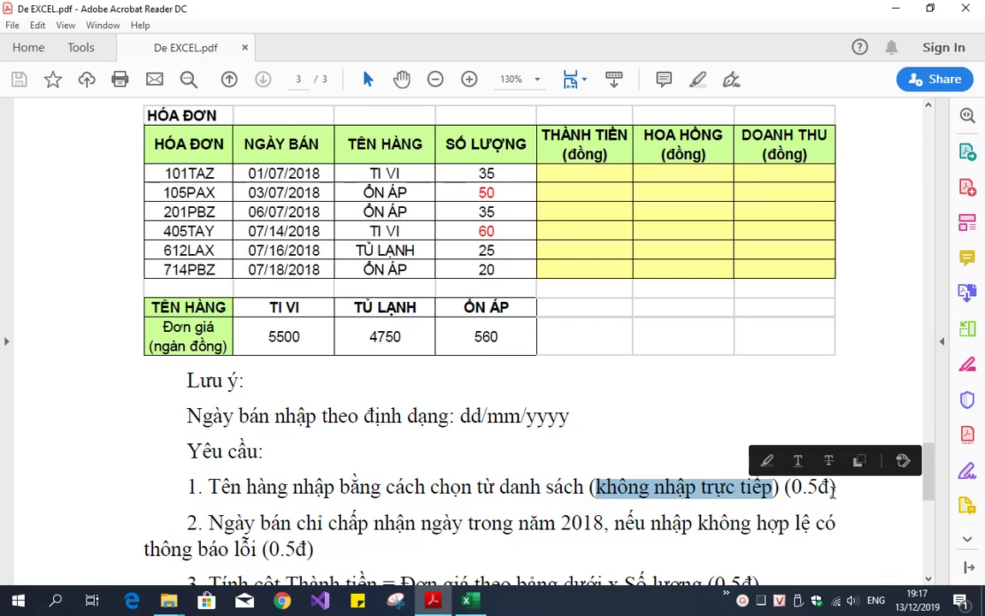
pyautogui.click(835, 486)
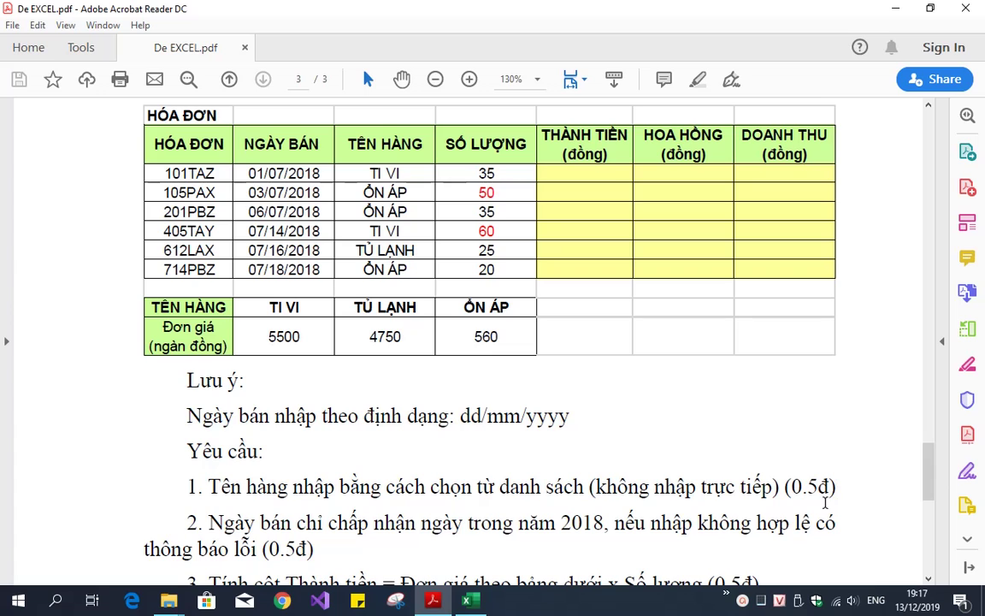
# Enter the product list Tên, TI VI, ỔN ÁP, TỦ LẠNH into I2:I5
pyautogui.click(482, 604)
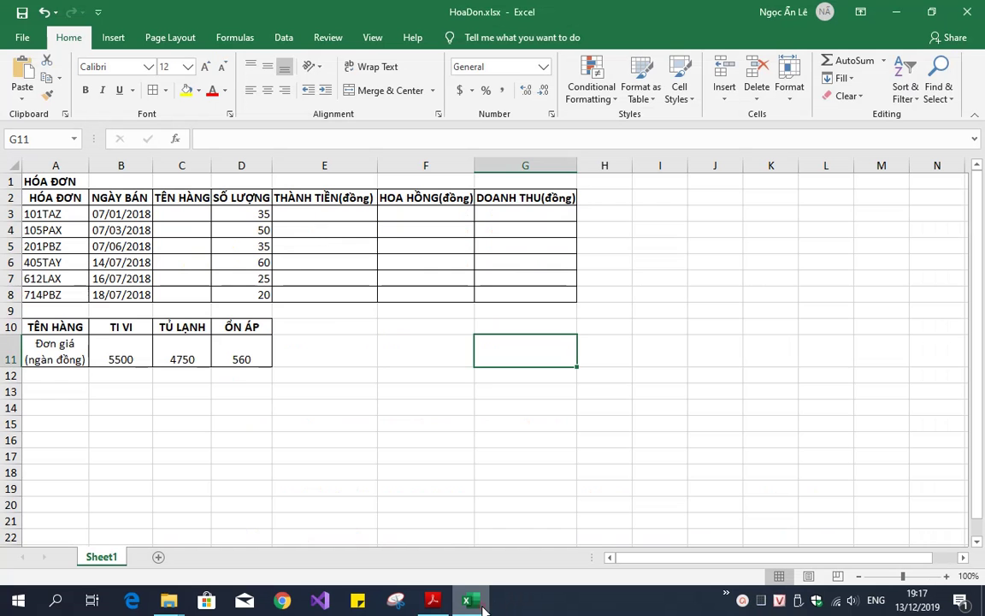
pyautogui.moveTo(192, 214); pyautogui.dragTo(186, 289)
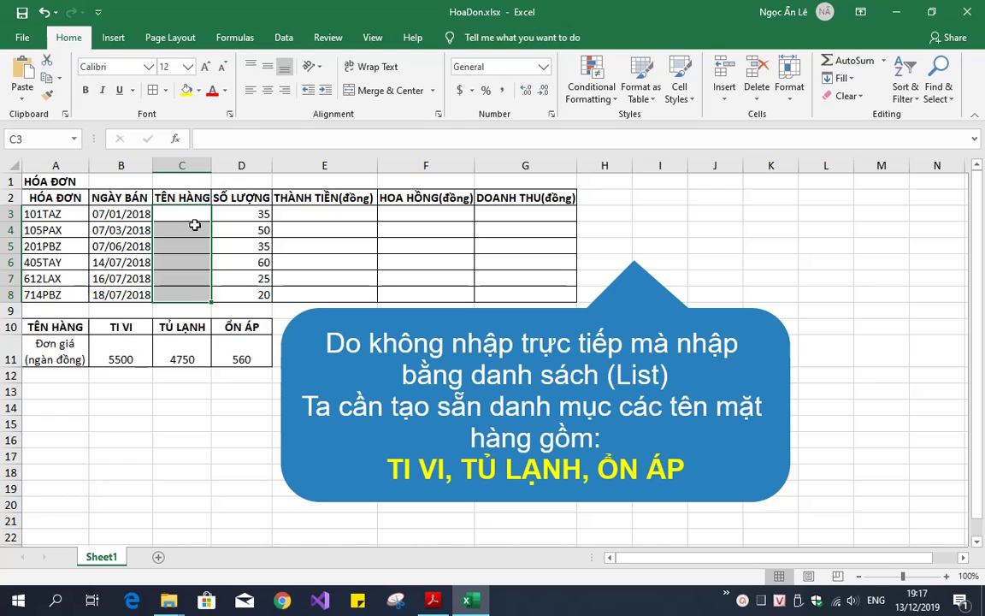
pyautogui.click(663, 199)
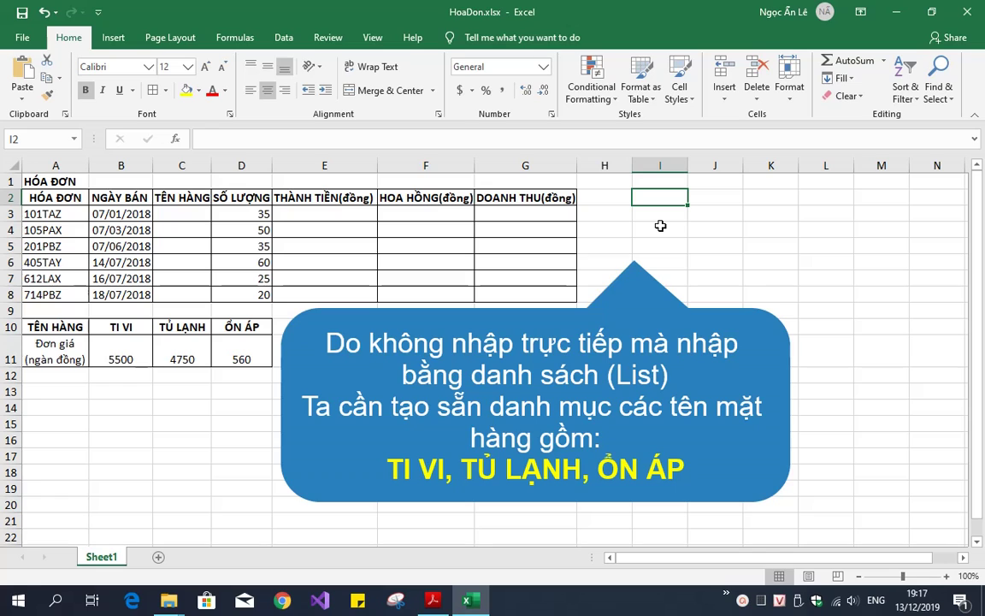
pyautogui.write('Te')
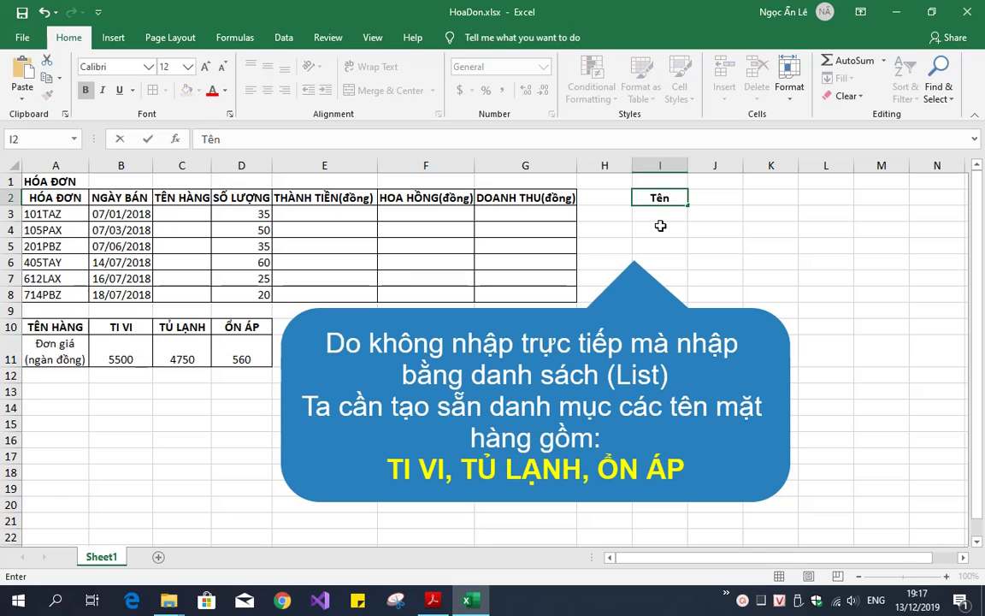
pyautogui.write('n')
pyautogui.press('Return')
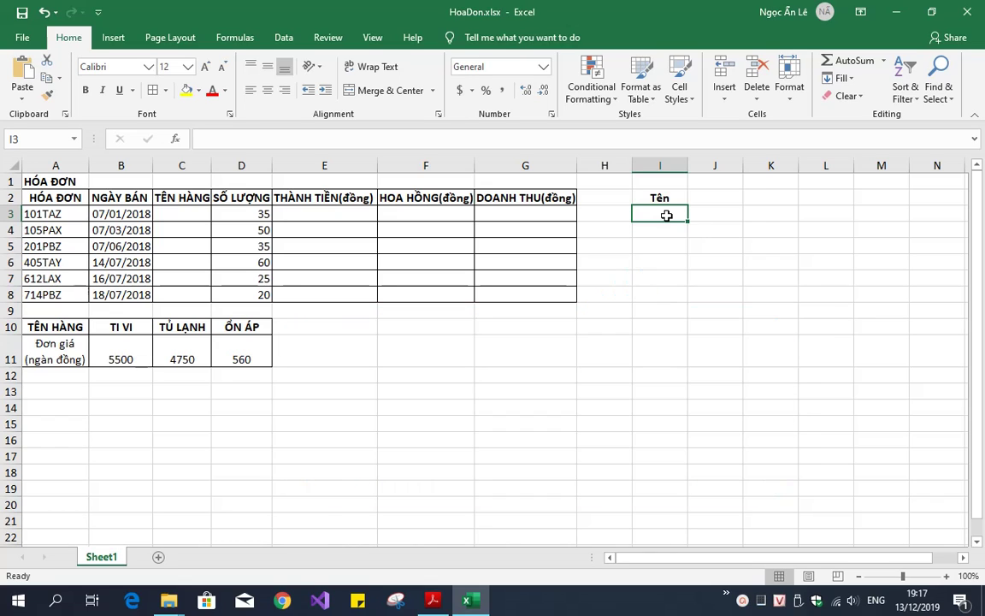
pyautogui.write('TI V')
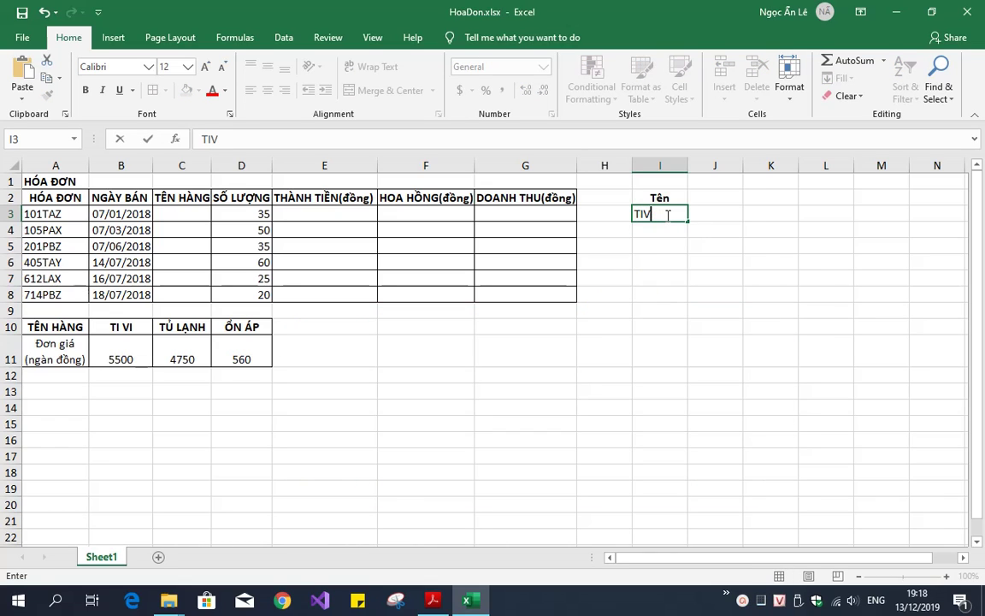
pyautogui.write('I')
pyautogui.press('Return')
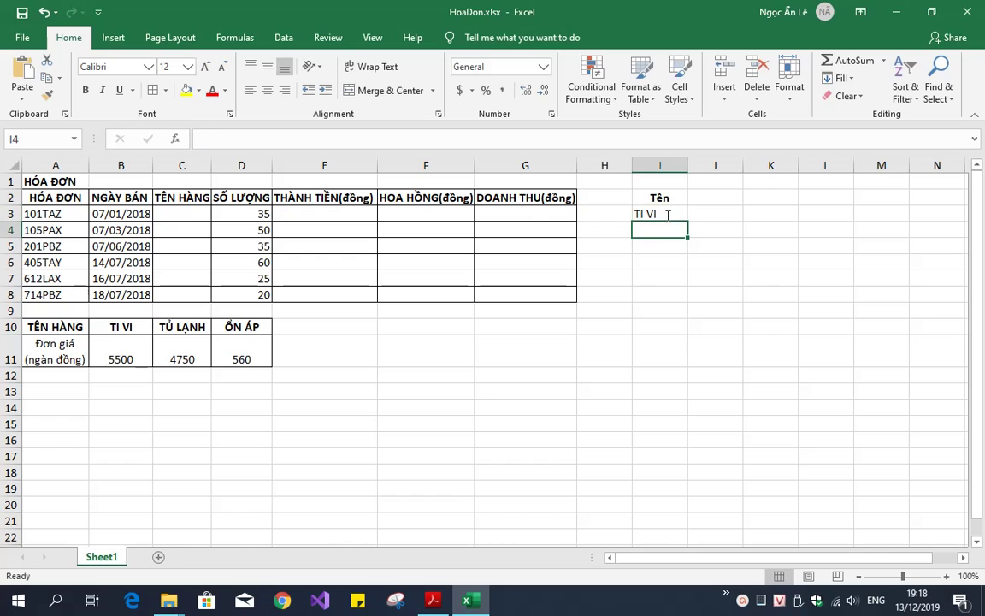
pyautogui.write('O')
pyautogui.write('N ÁP')
pyautogui.press('Return')
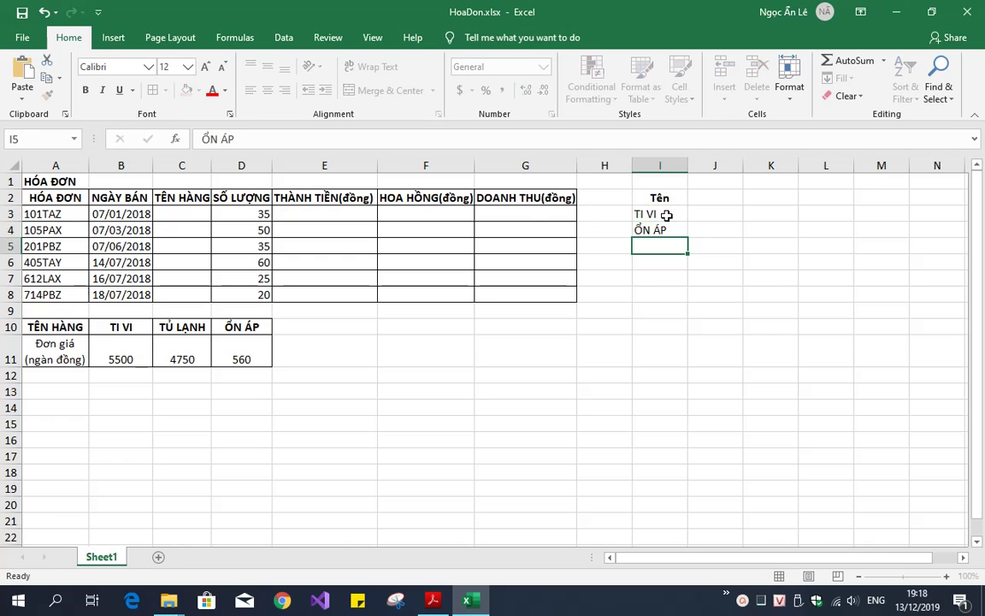
pyautogui.write('TỦ LẠNH')
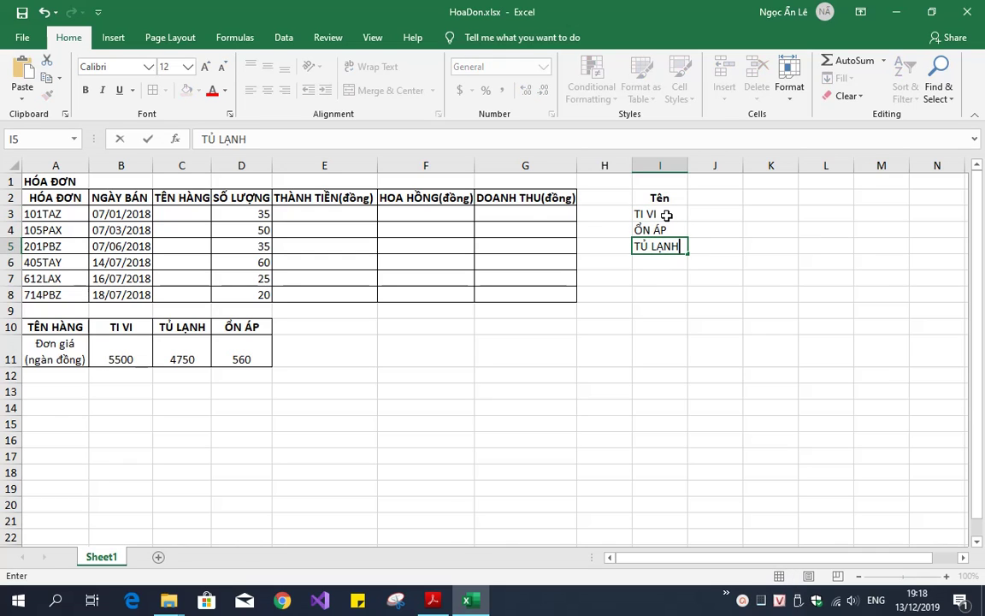
pyautogui.press('Return')
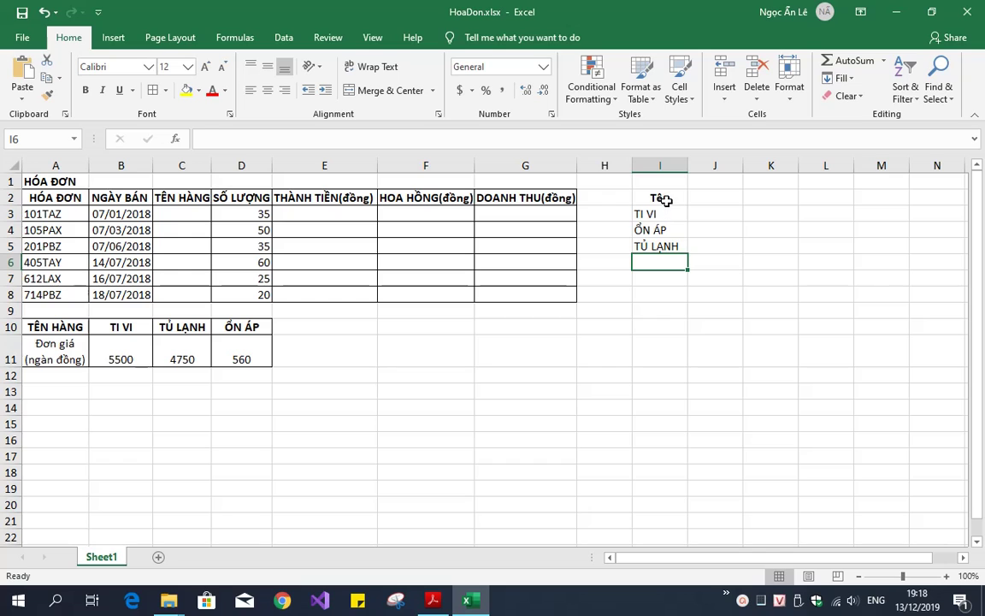
# Apply All Borders to the product list I2:I5 and reselect C3:C8
pyautogui.moveTo(664, 198); pyautogui.dragTo(664, 245)
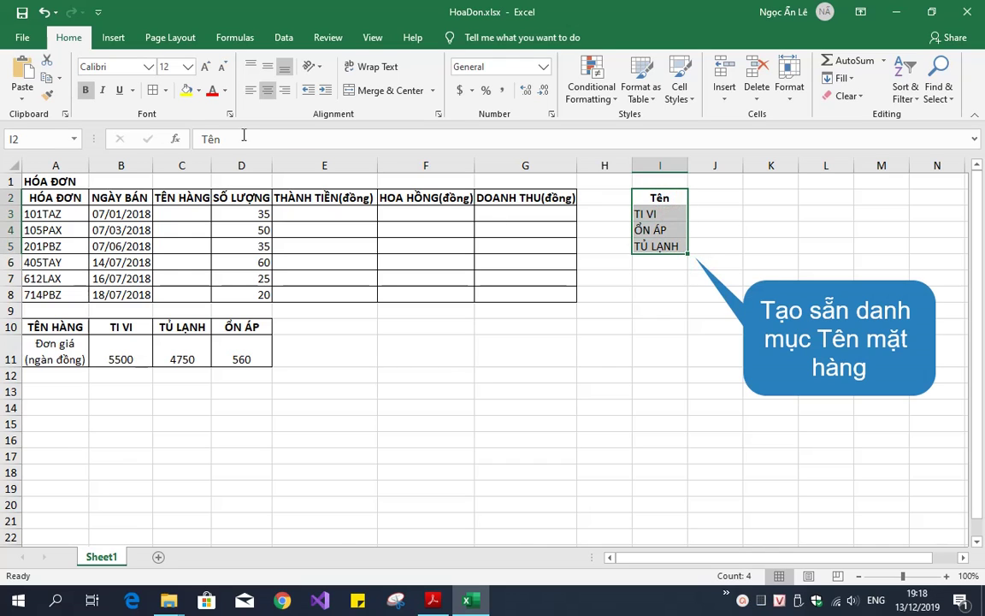
pyautogui.click(152, 90)
pyautogui.moveTo(676, 294); pyautogui.dragTo(688, 299)
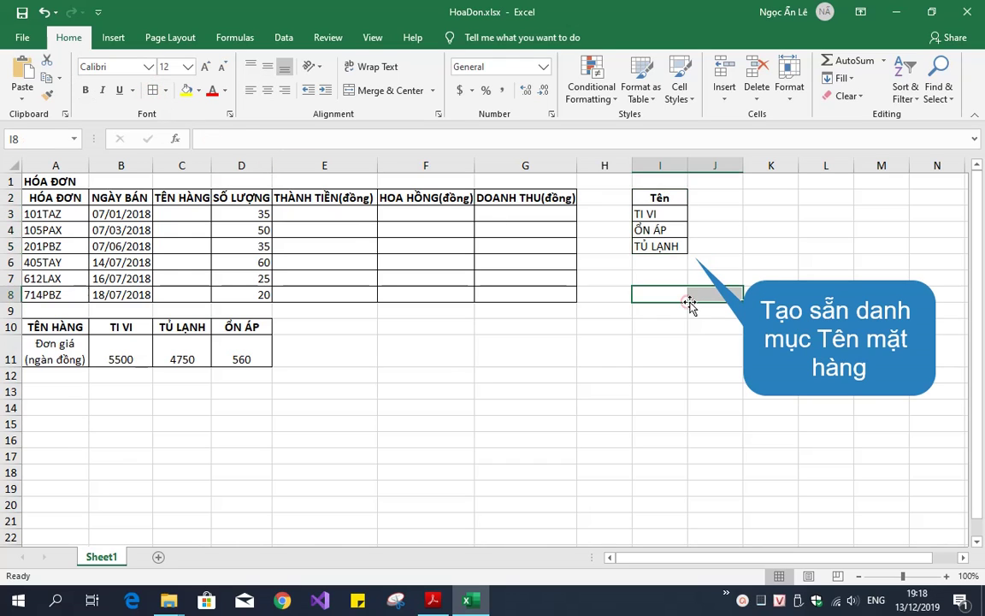
pyautogui.moveTo(189, 214); pyautogui.dragTo(201, 295)
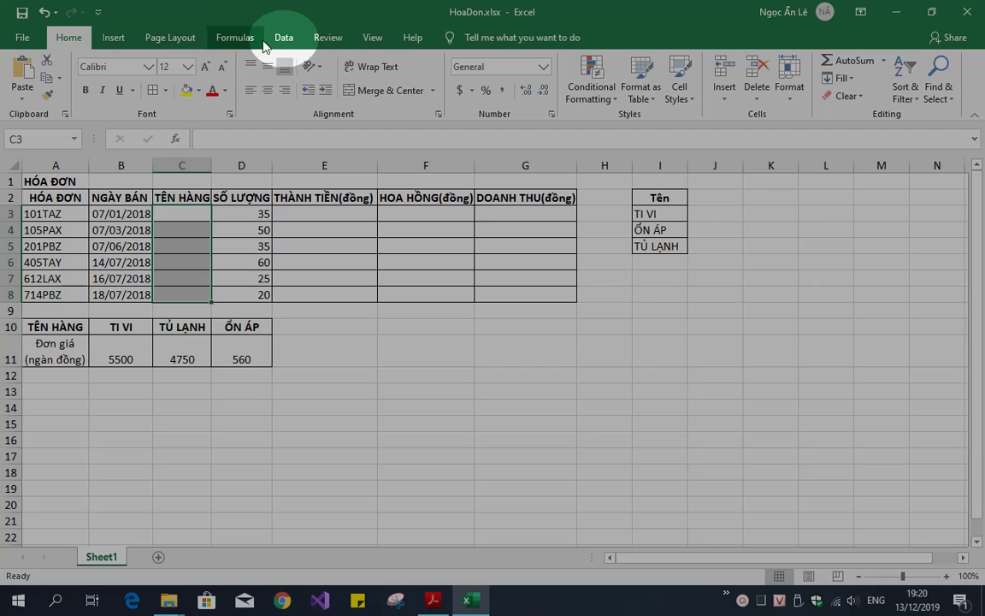
# Add List data validation to C3:C8 with source =$I$3:$I$5
pyautogui.click(283, 39)
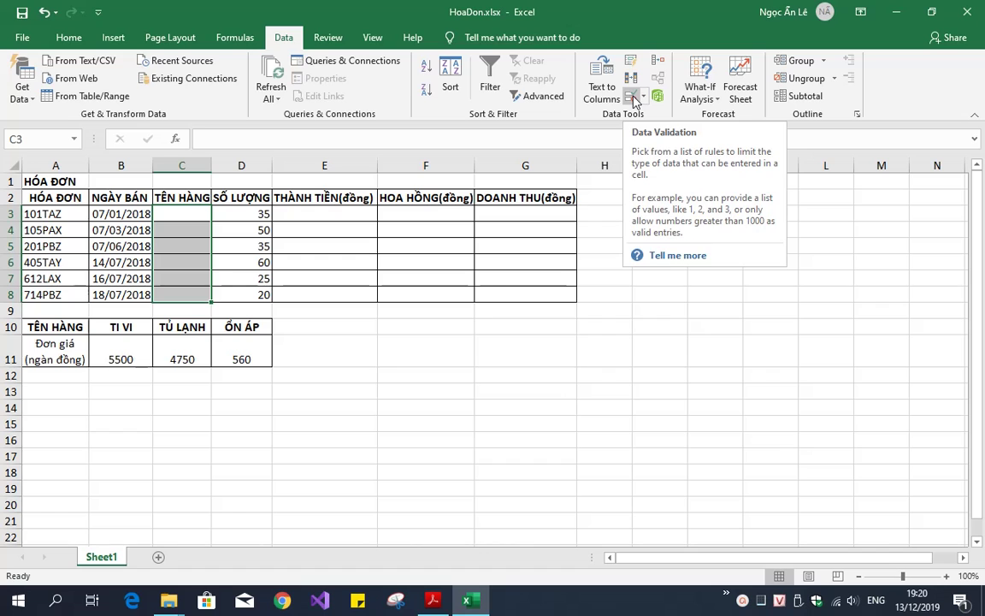
pyautogui.click(634, 99)
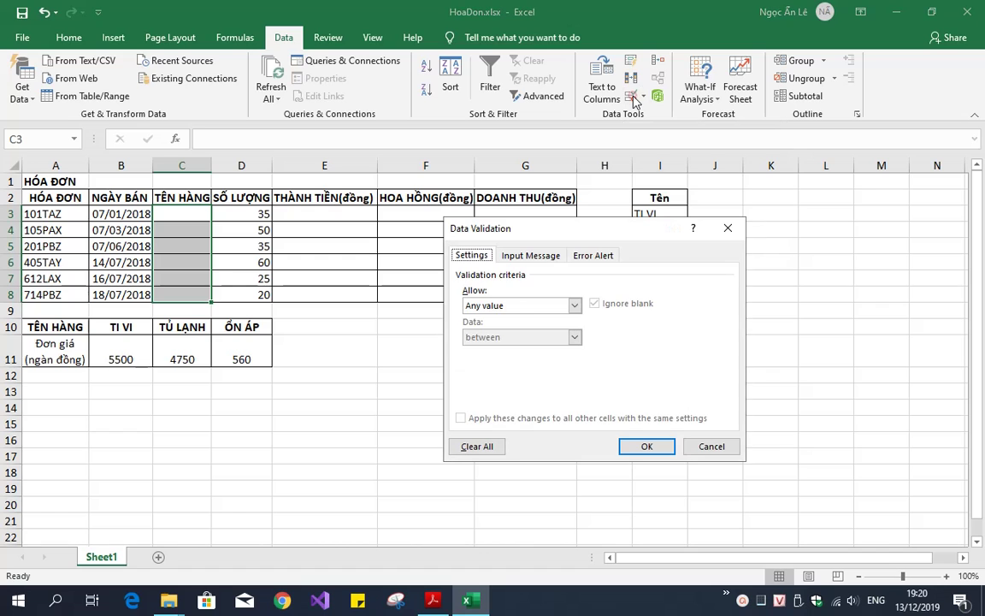
pyautogui.click(501, 307)
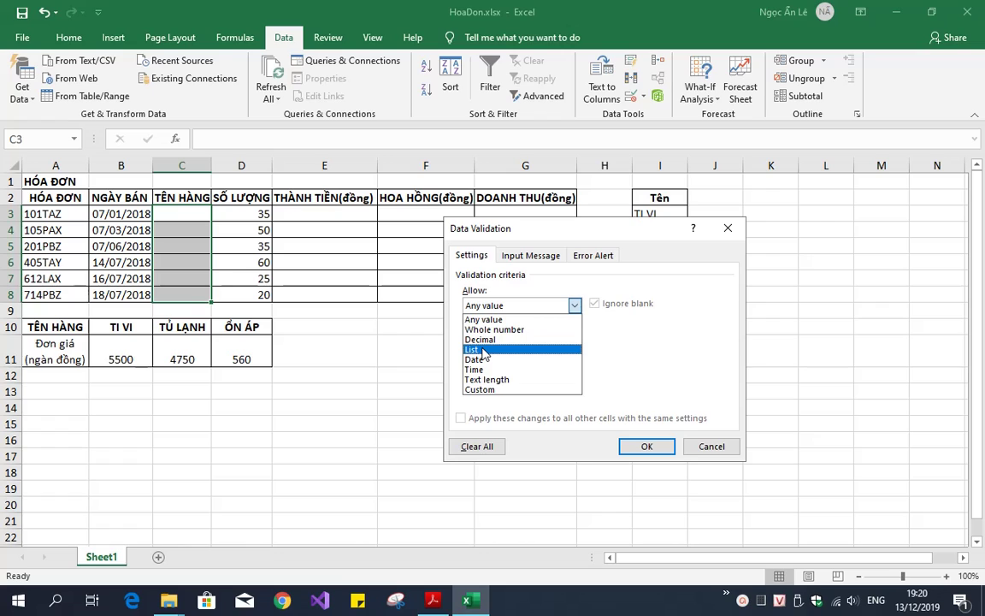
pyautogui.click(483, 350)
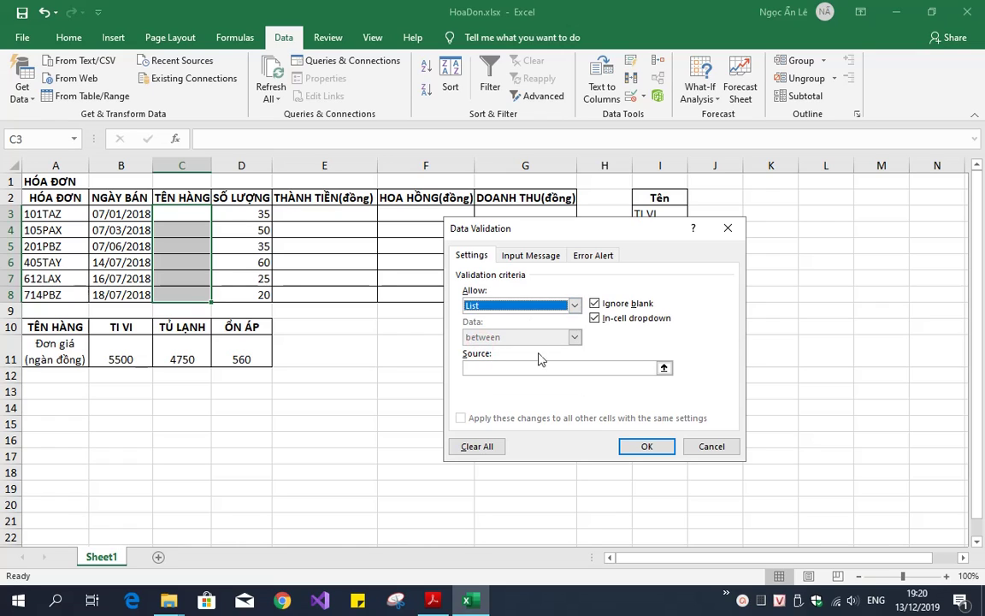
pyautogui.click(639, 367)
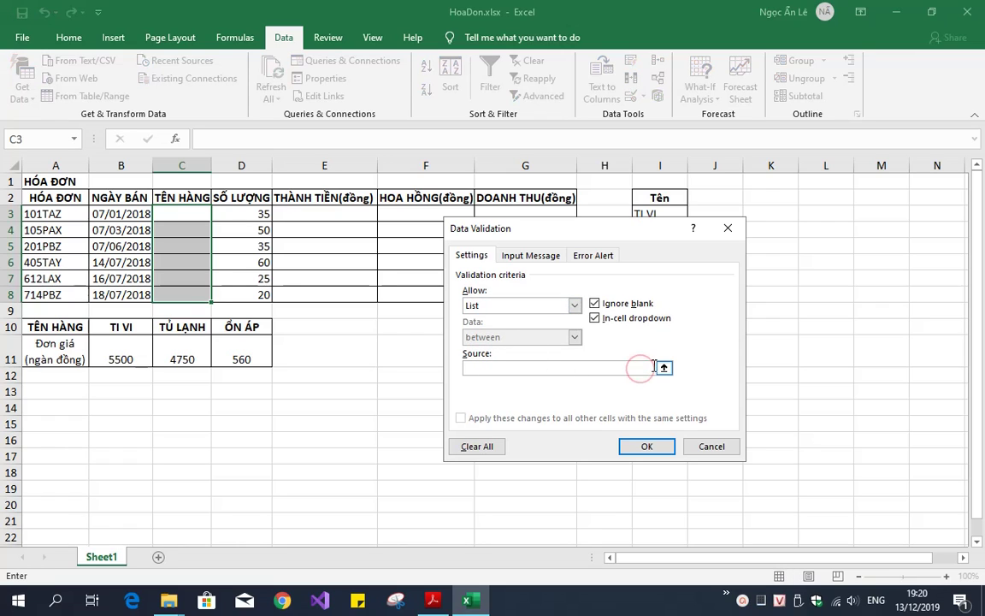
pyautogui.click(664, 367)
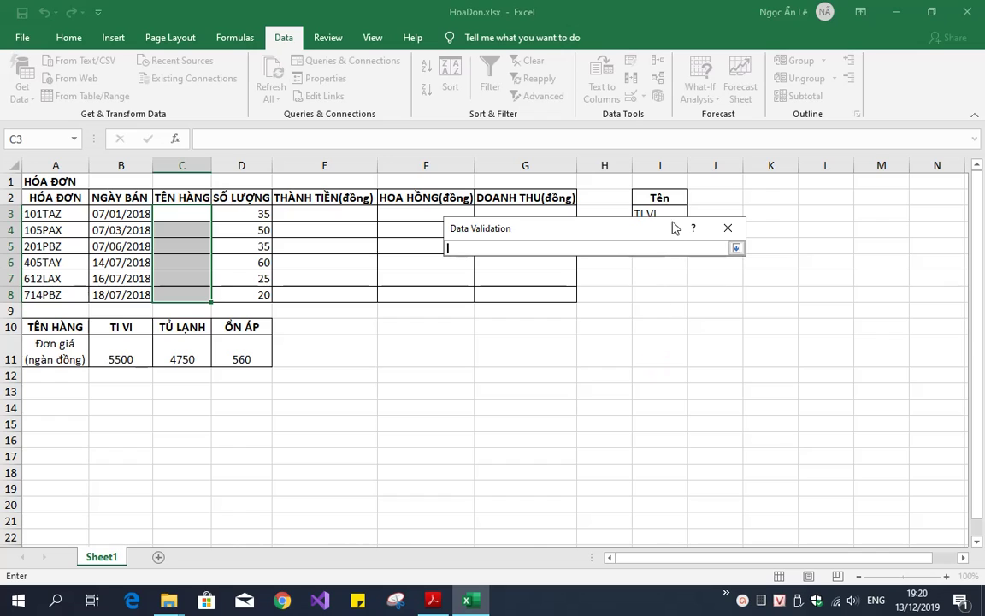
pyautogui.moveTo(675, 227); pyautogui.dragTo(620, 335)
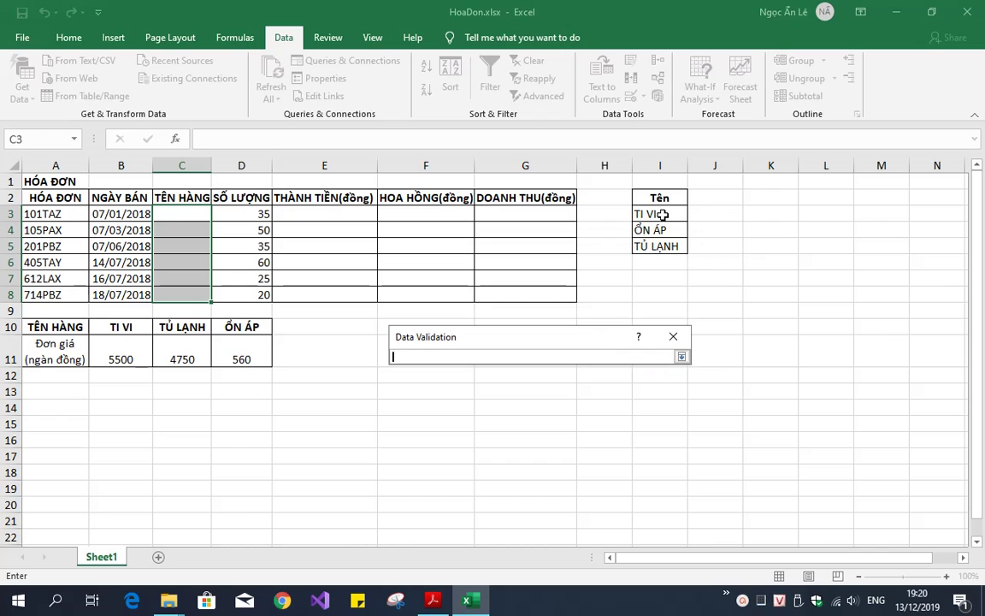
pyautogui.moveTo(663, 214); pyautogui.dragTo(672, 248)
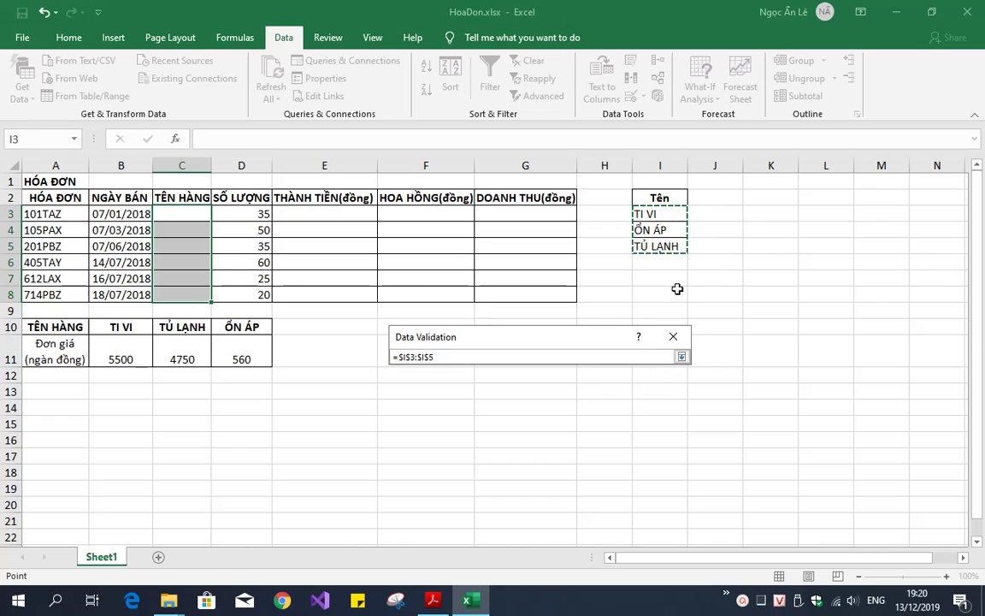
pyautogui.click(681, 357)
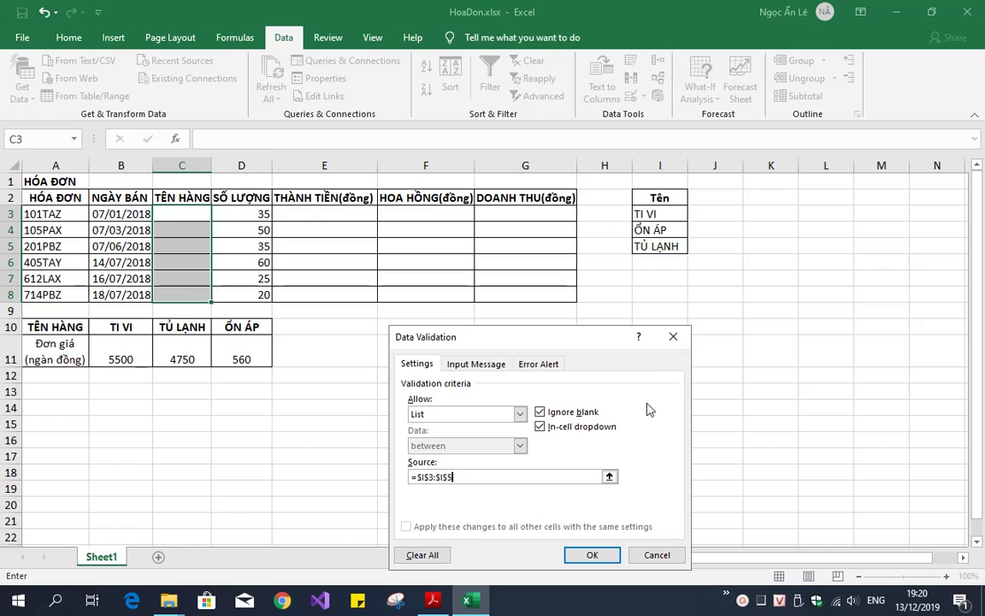
pyautogui.click(592, 555)
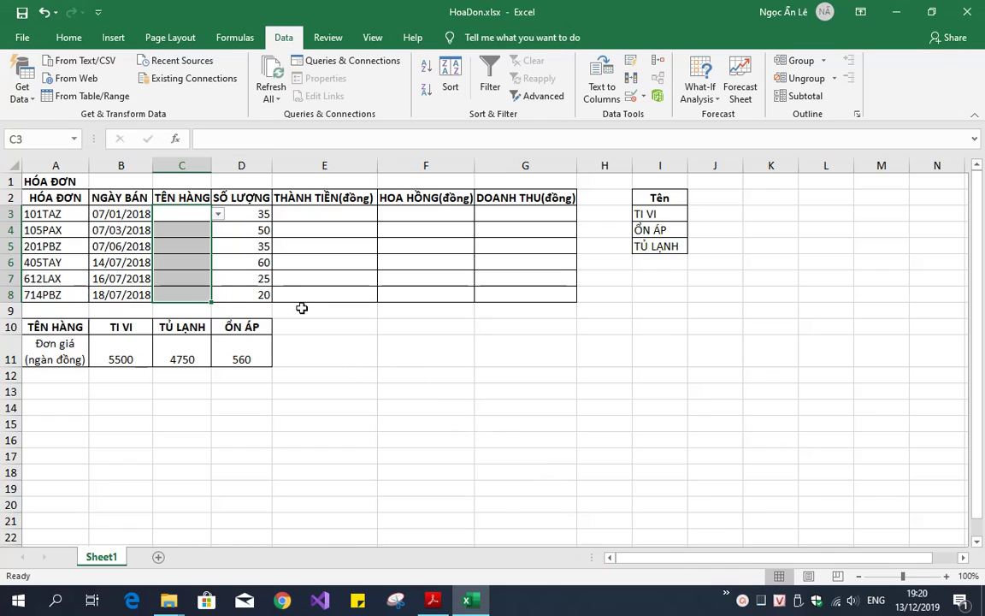
# Pick TI VI, ỔN ÁP and ỔN ÁP from the dropdowns in C3:C5
pyautogui.click(219, 214)
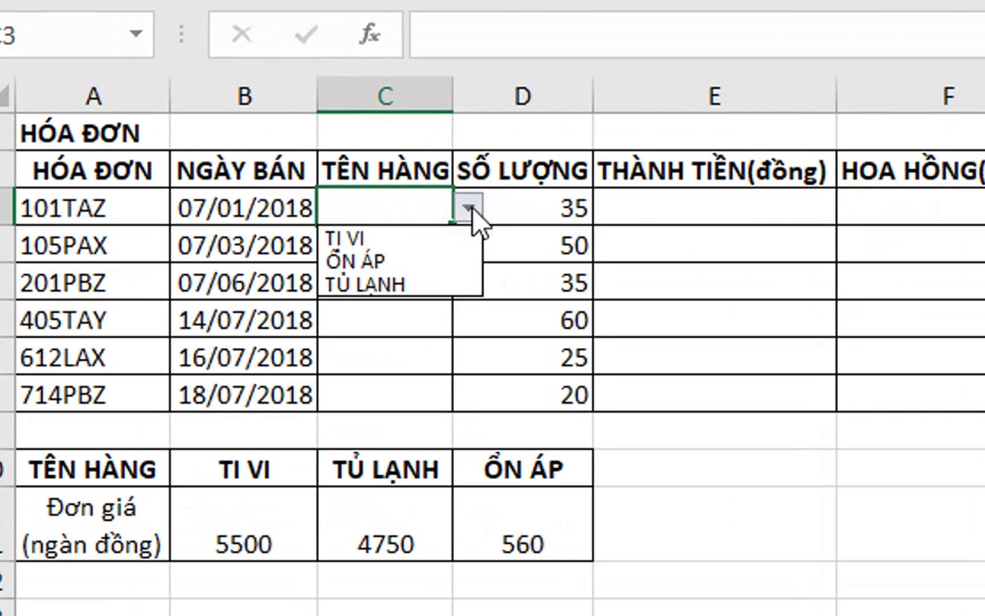
pyautogui.click(391, 240)
pyautogui.click(392, 246)
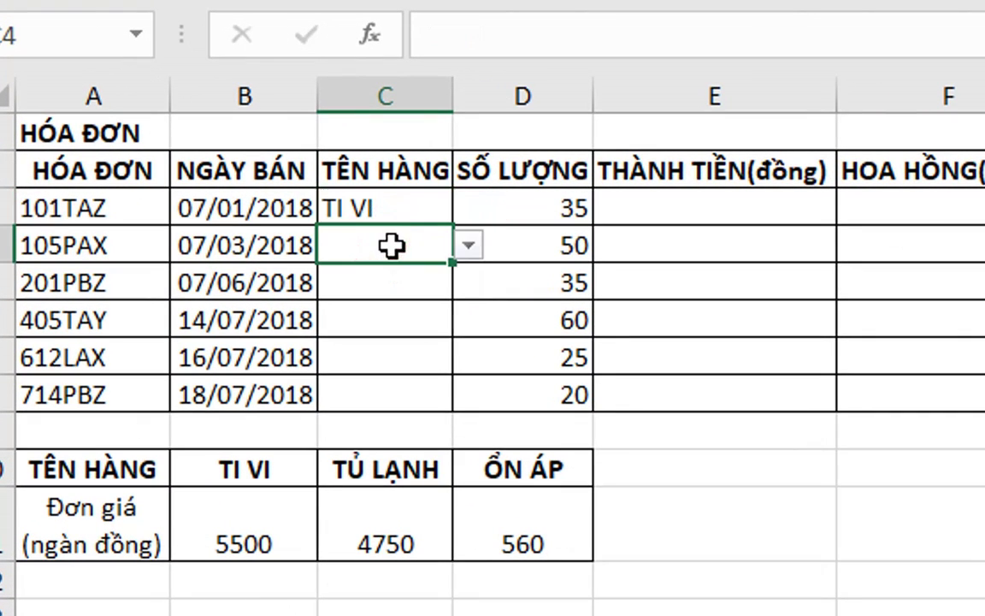
pyautogui.click(469, 249)
pyautogui.click(384, 298)
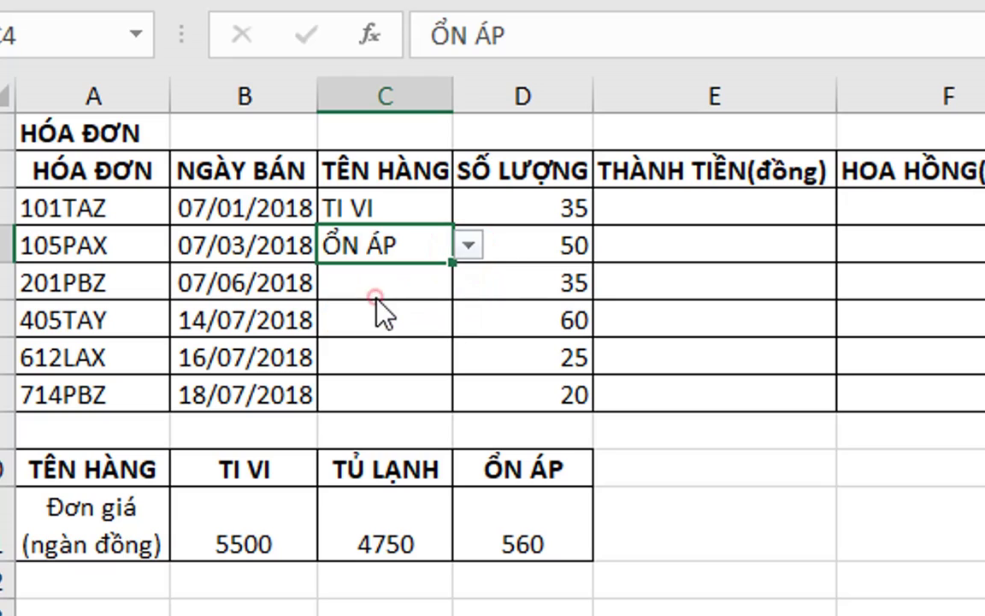
pyautogui.click(390, 285)
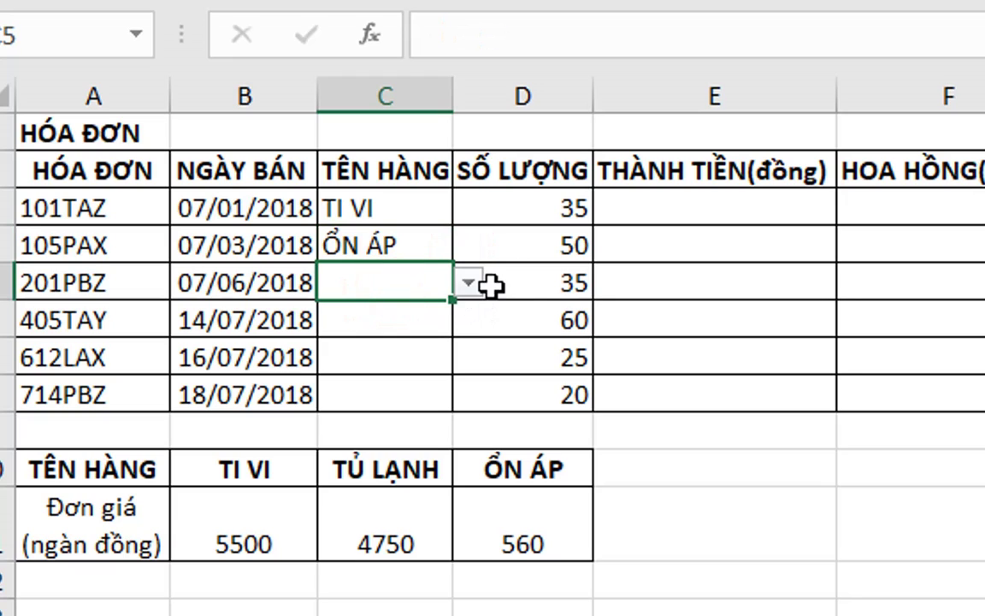
pyautogui.click(468, 283)
pyautogui.click(352, 334)
# Pick TI VI, TỦ LẠNH and ỔN ÁP from the dropdowns in C6:C8
pyautogui.click(398, 321)
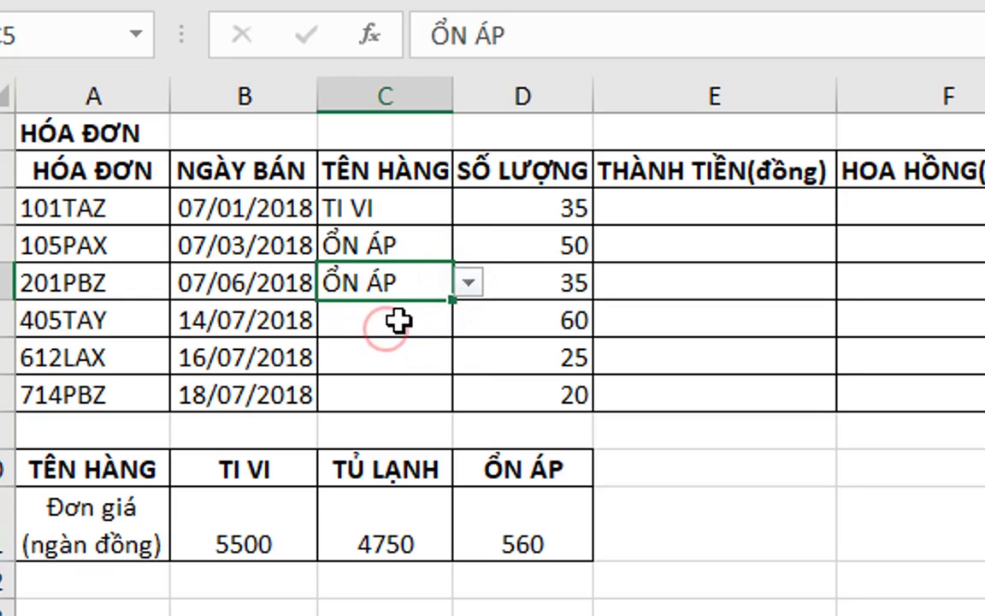
pyautogui.click(469, 319)
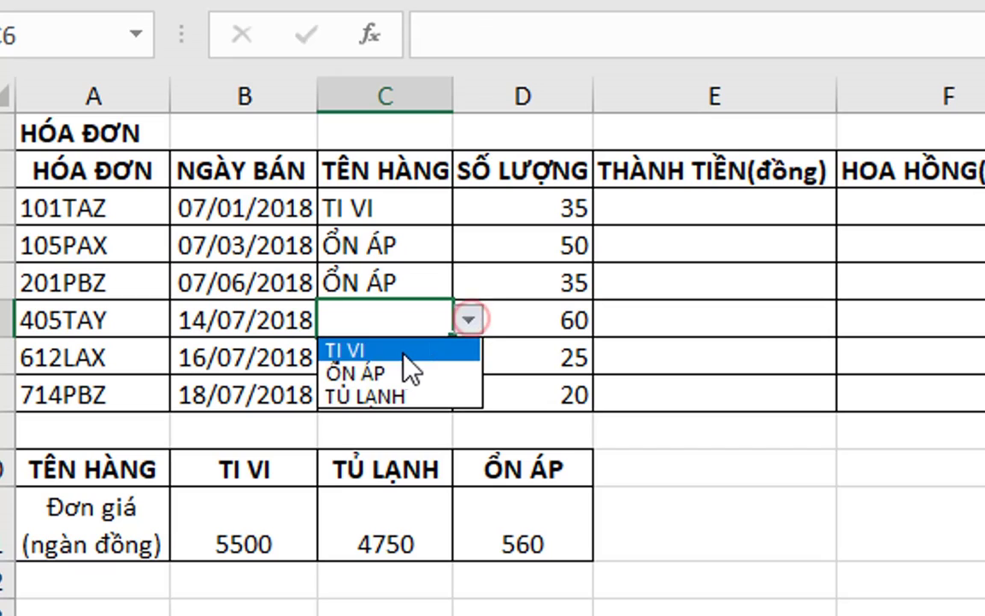
pyautogui.click(397, 351)
pyautogui.click(398, 358)
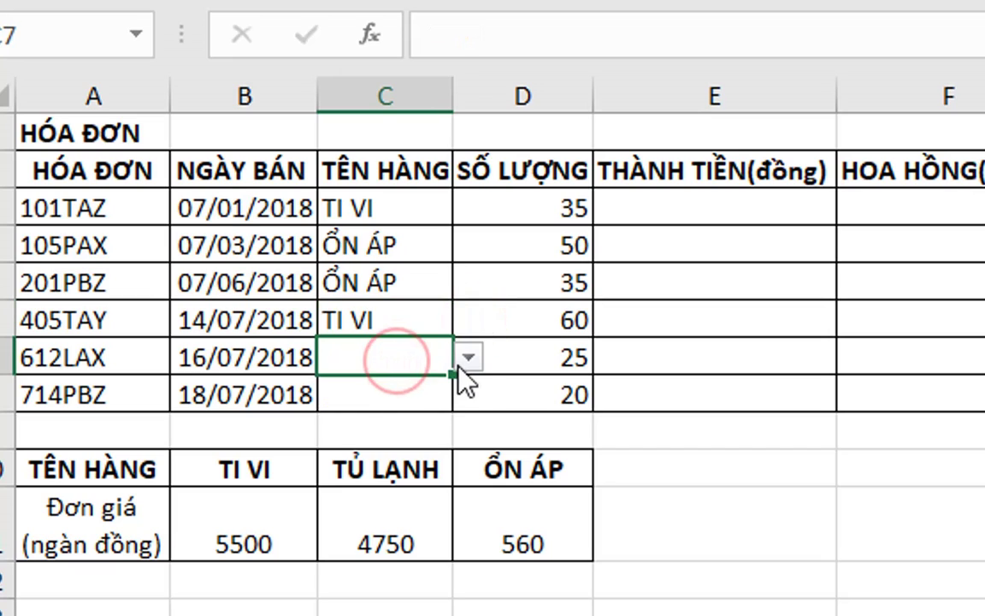
pyautogui.click(468, 359)
pyautogui.click(455, 433)
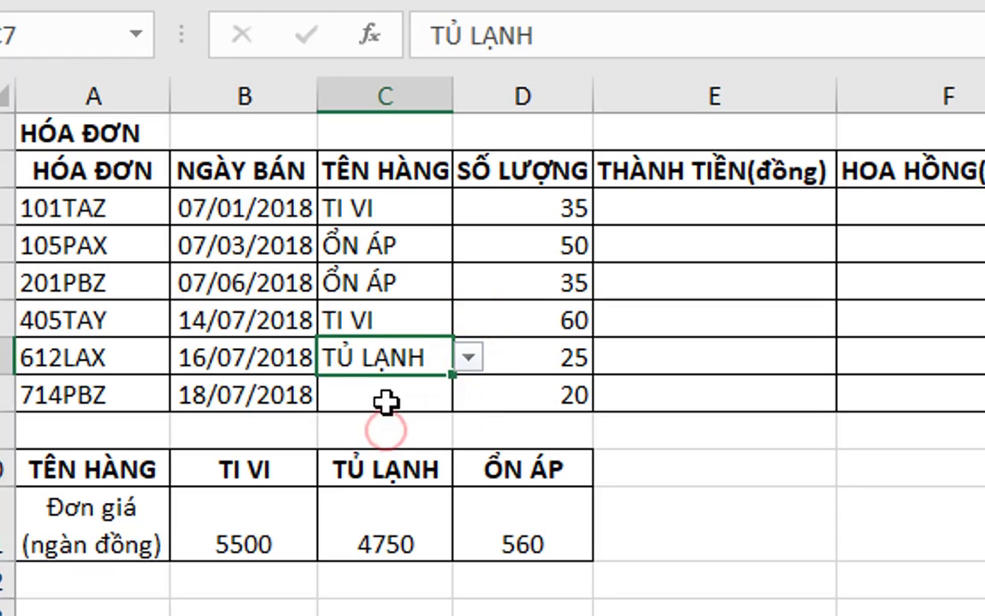
pyautogui.click(387, 400)
pyautogui.click(468, 394)
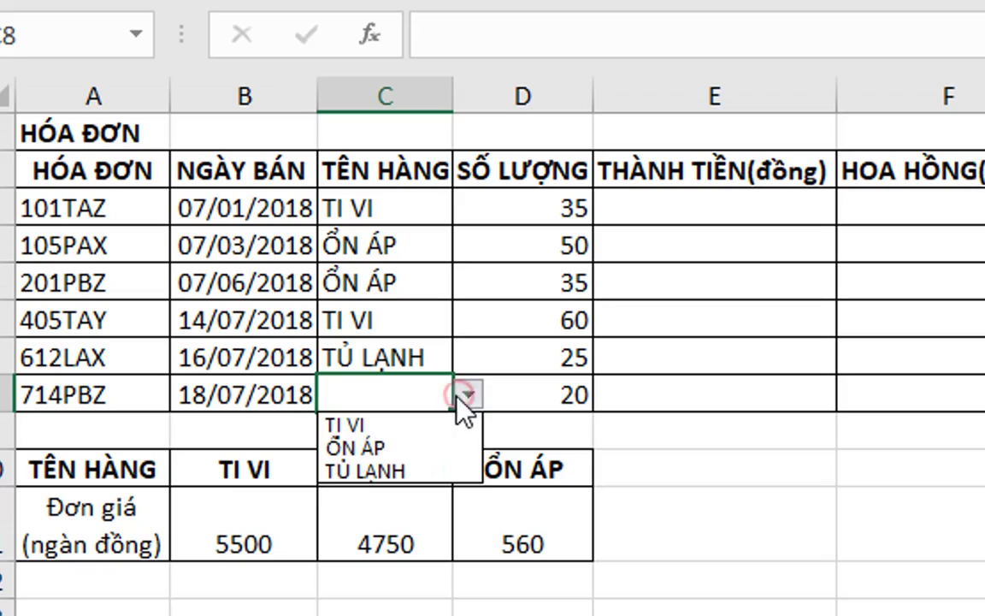
pyautogui.click(385, 445)
pyautogui.click(523, 282)
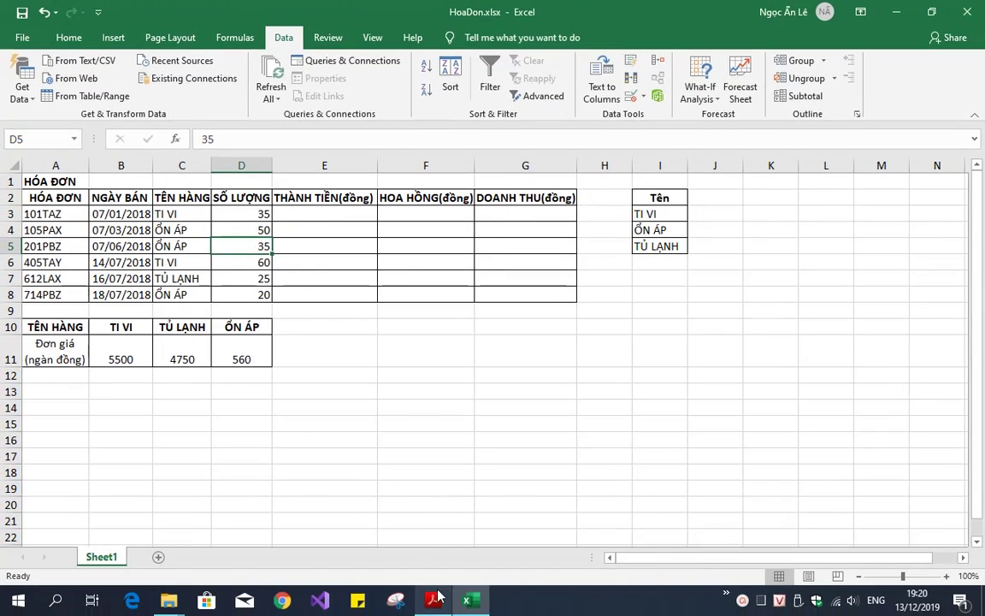
pyautogui.click(440, 607)
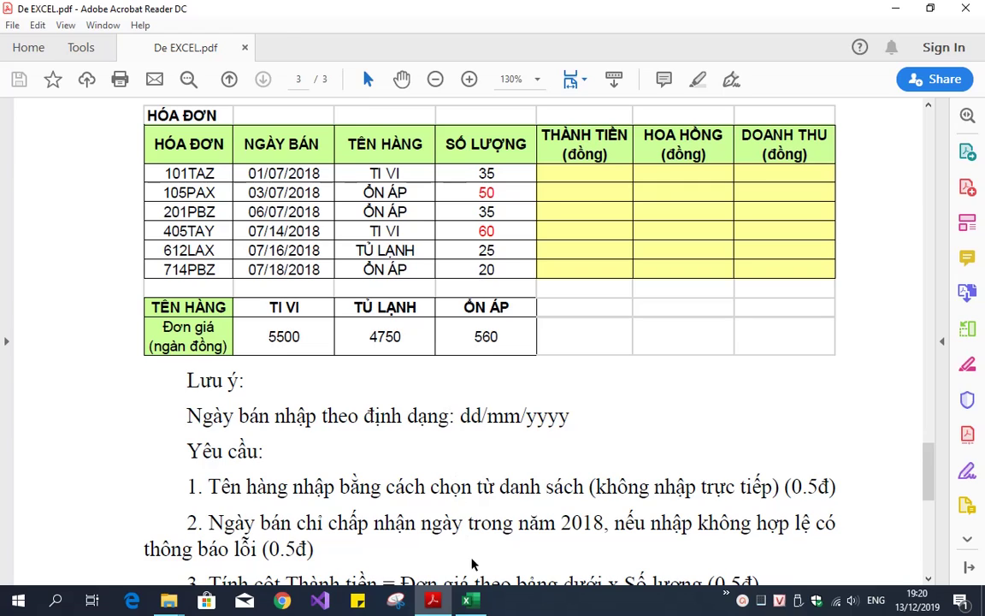
pyautogui.click(470, 602)
pyautogui.click(199, 215)
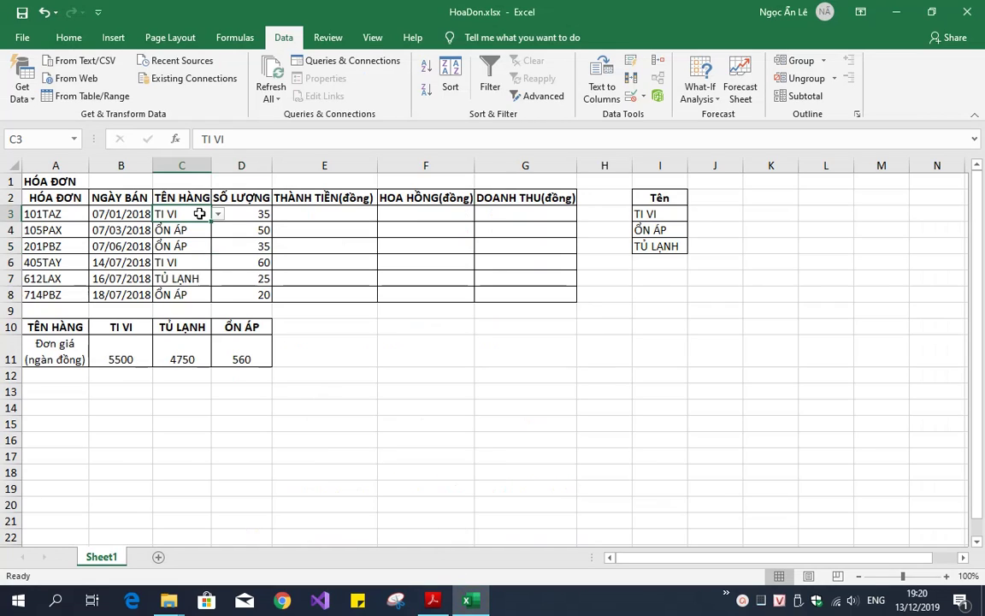
pyautogui.click(268, 196)
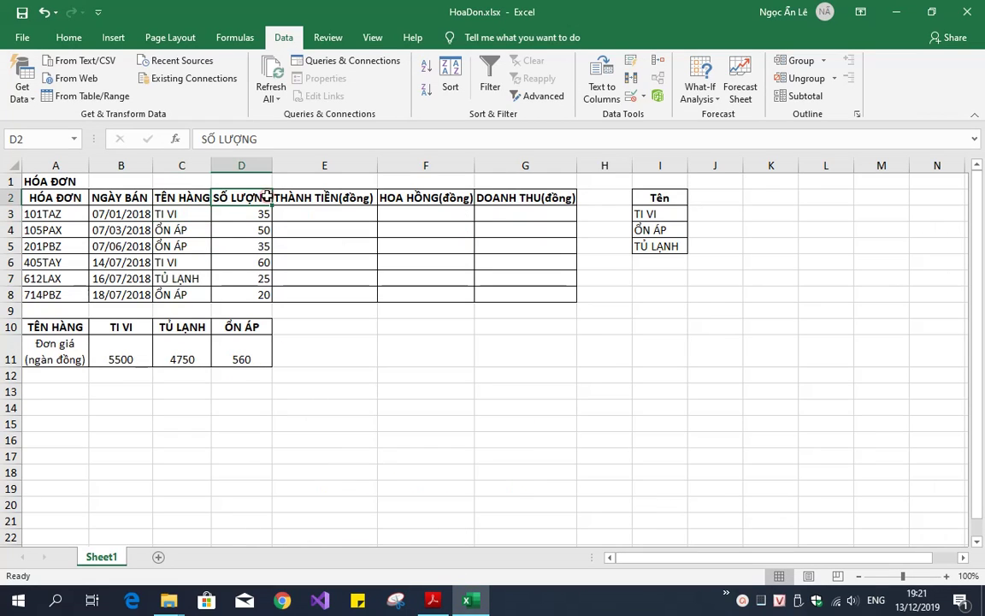
pyautogui.hotkey('alt', 'Tab')
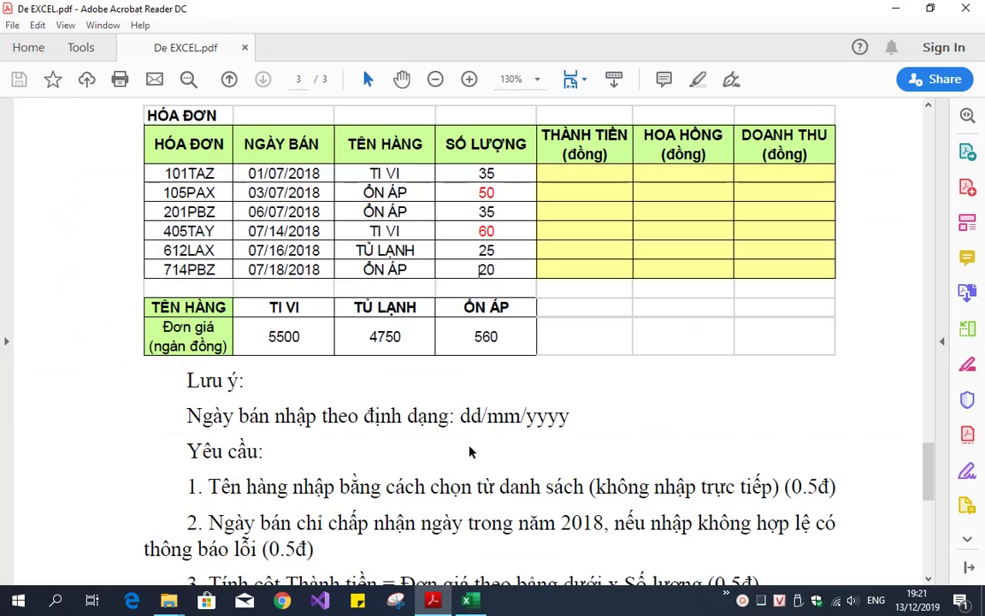
pyautogui.scroll(-2, 412, 437)
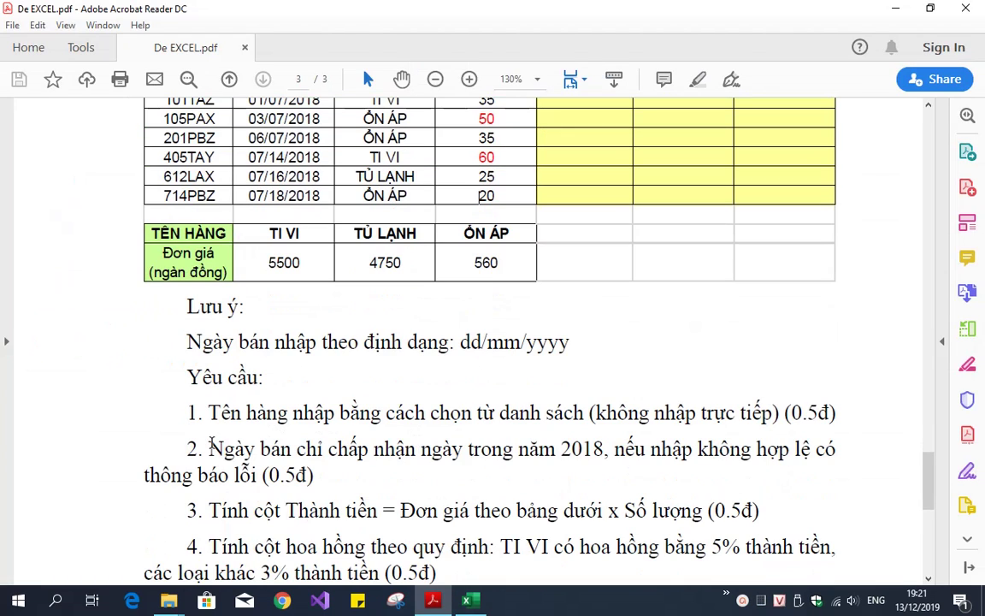
pyautogui.moveTo(210, 448); pyautogui.dragTo(387, 466)
pyautogui.click(453, 468)
pyautogui.doubleClick(582, 448)
pyautogui.click(567, 466)
pyautogui.click(475, 601)
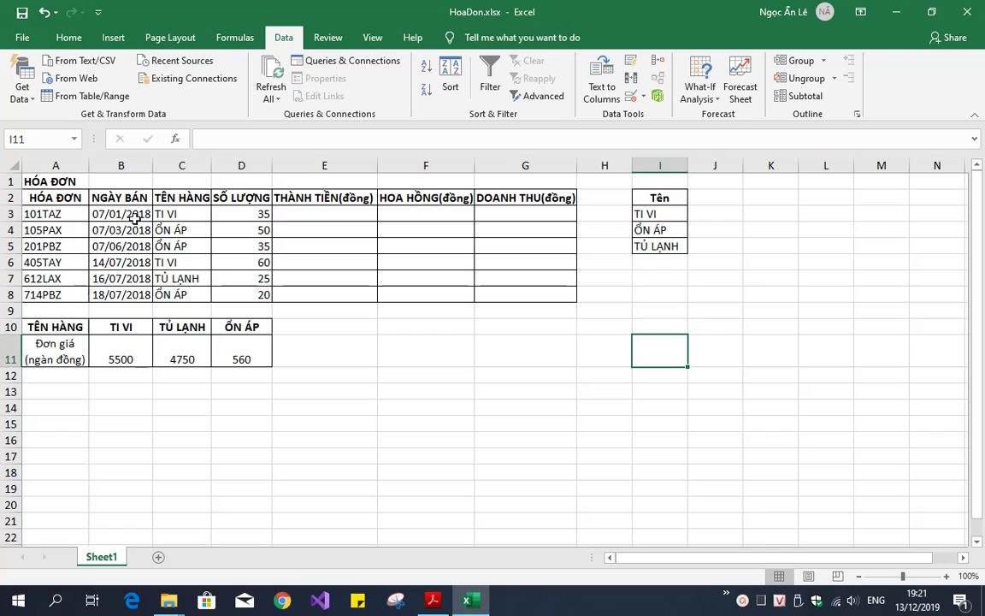
# Set Date validation on B3:B8 between 01/01/2018 and 31/12/2018
pyautogui.moveTo(123, 214); pyautogui.dragTo(130, 293)
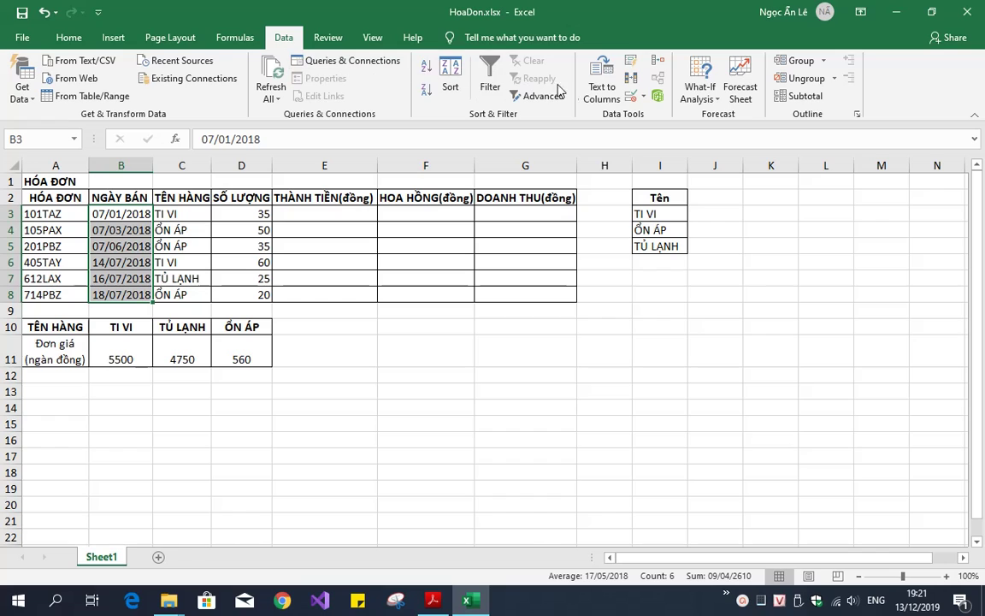
pyautogui.click(643, 97)
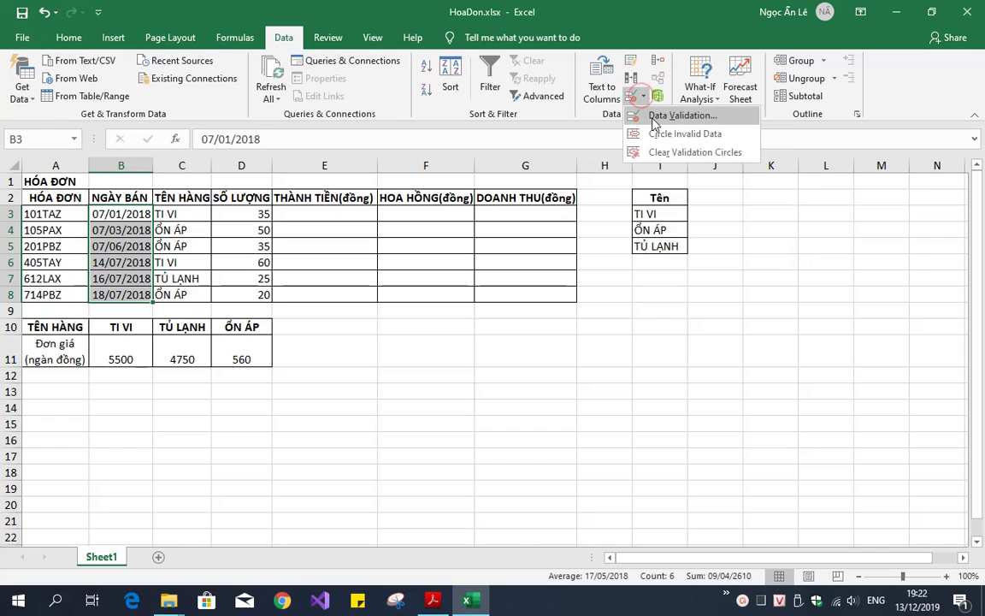
pyautogui.click(655, 122)
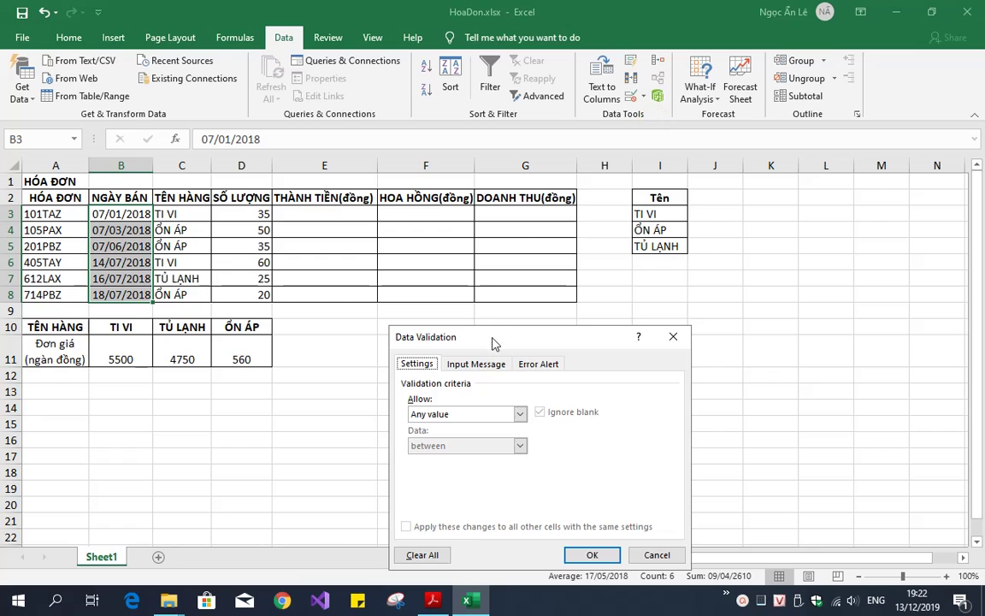
pyautogui.moveTo(493, 342); pyautogui.dragTo(389, 156)
pyautogui.click(358, 226)
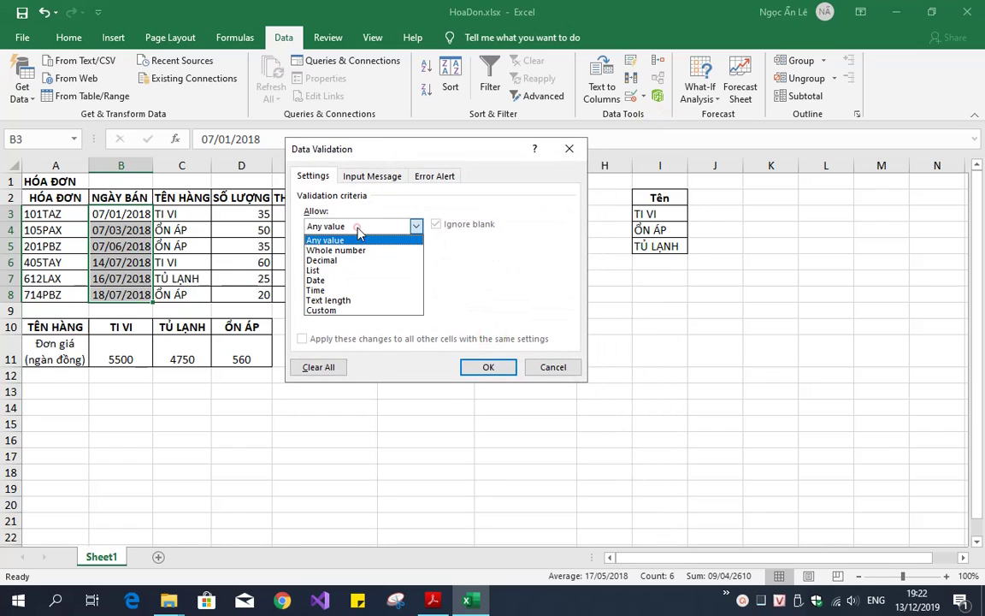
pyautogui.click(343, 282)
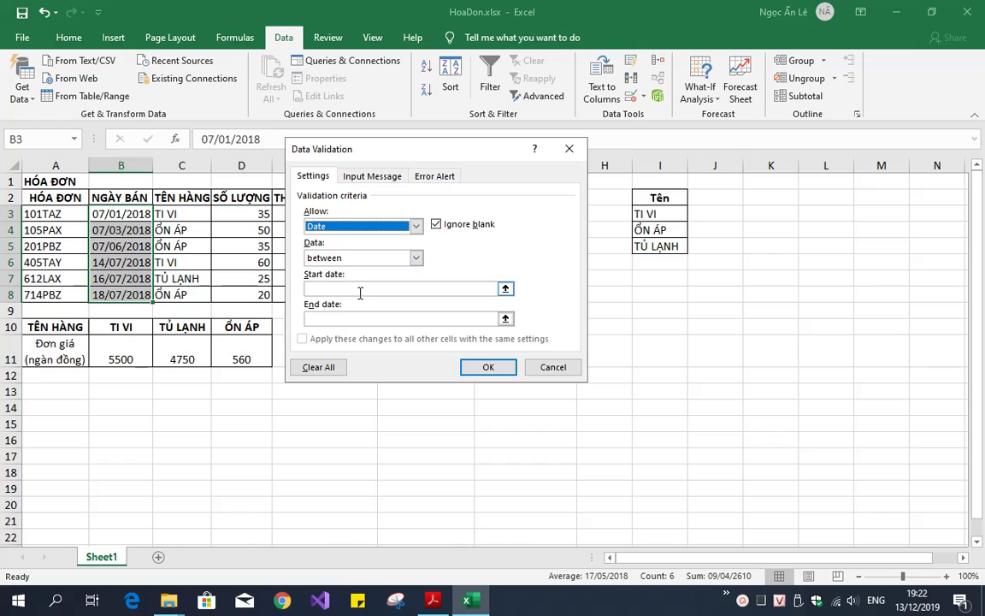
pyautogui.click(360, 289)
pyautogui.write('01/')
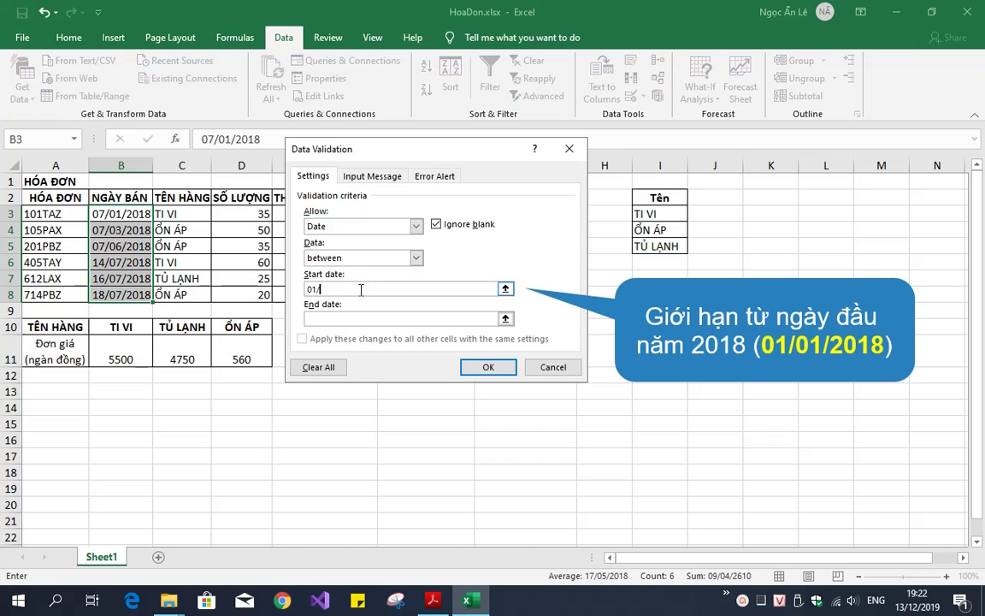
pyautogui.write('01/2018')
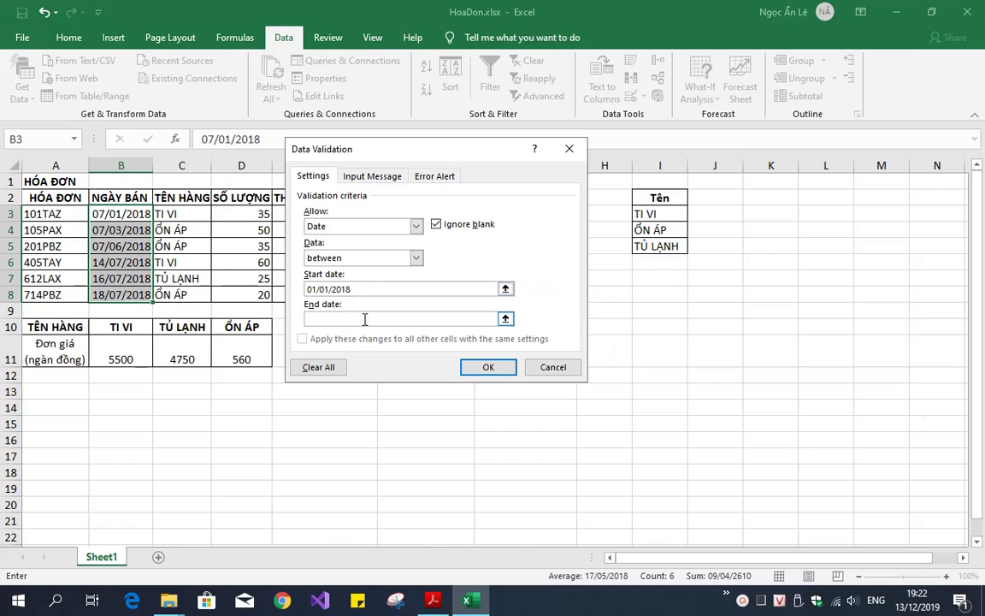
pyautogui.click(366, 318)
pyautogui.write('31/1')
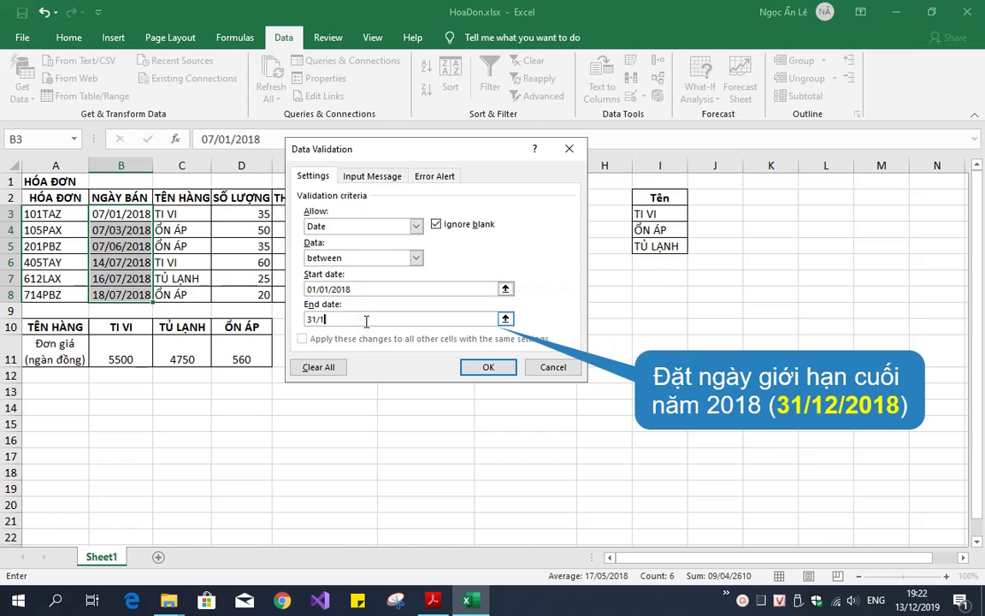
pyautogui.write('2/2018')
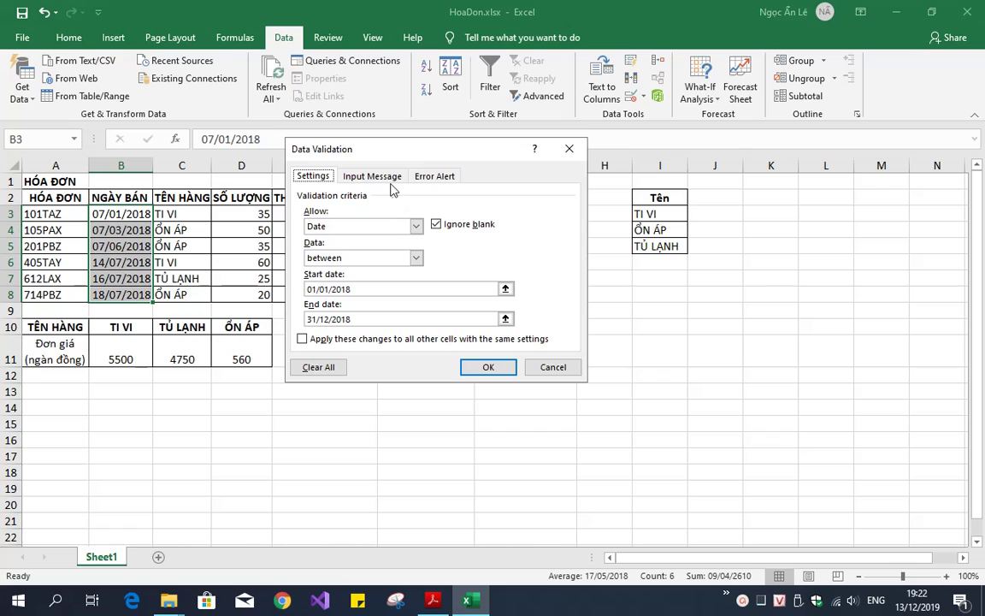
# Add the input message titled 'Lưu ý' reading 'Chỉ nhập ngày trong năm 2018'
pyautogui.click(352, 176)
pyautogui.click(361, 247)
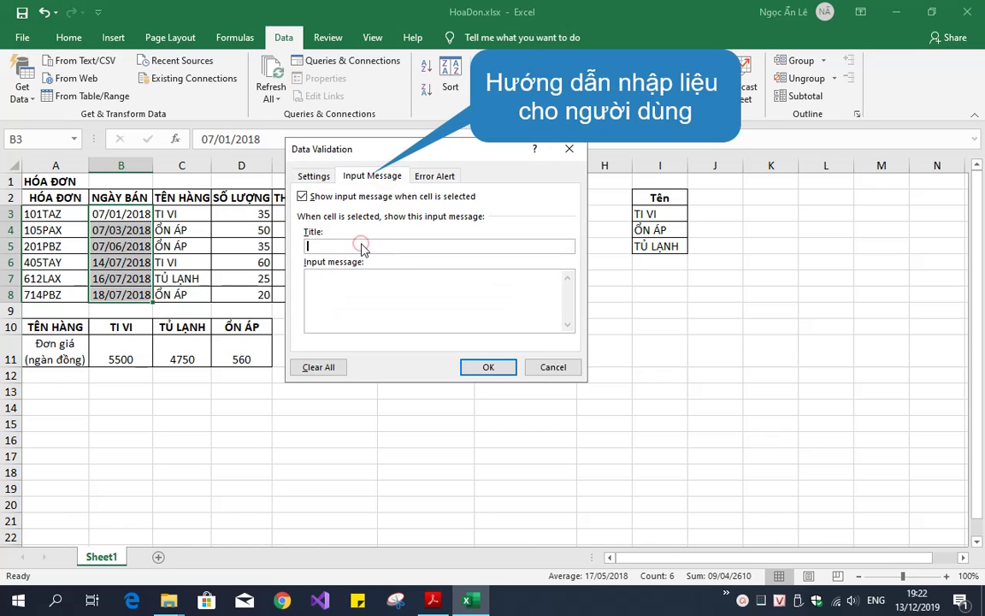
pyautogui.write('Luu')
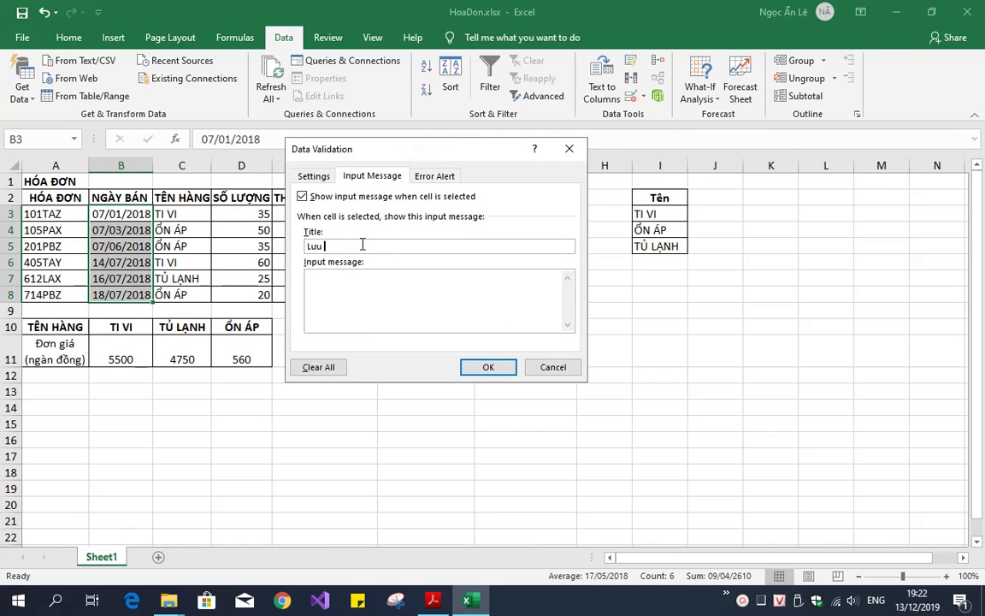
pyautogui.write(' ý')
pyautogui.write('Chỉ n')
pyautogui.write('hập ngày trong năm 2018')
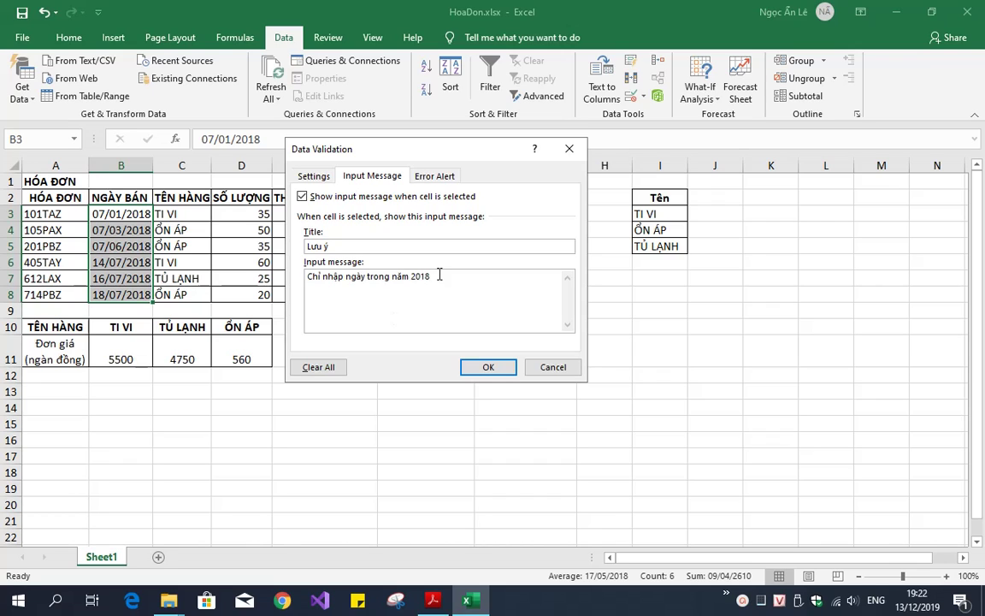
pyautogui.click(434, 176)
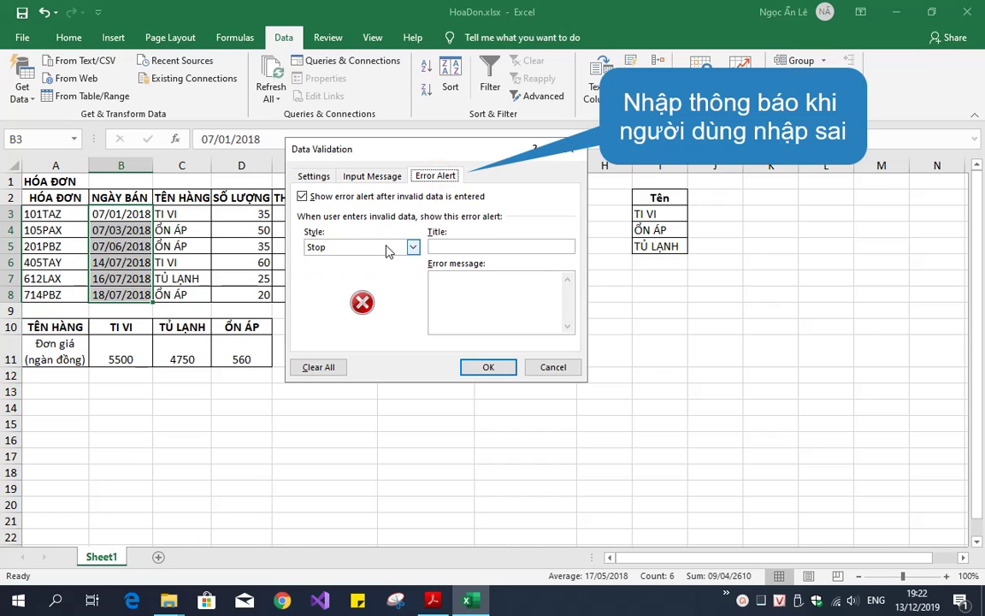
# Set a Stop alert titled 'Thông báo' reading 'Chỉ chấp nhận ngày trong năm 2018' and confirm
pyautogui.click(389, 248)
pyautogui.click(362, 258)
pyautogui.click(453, 247)
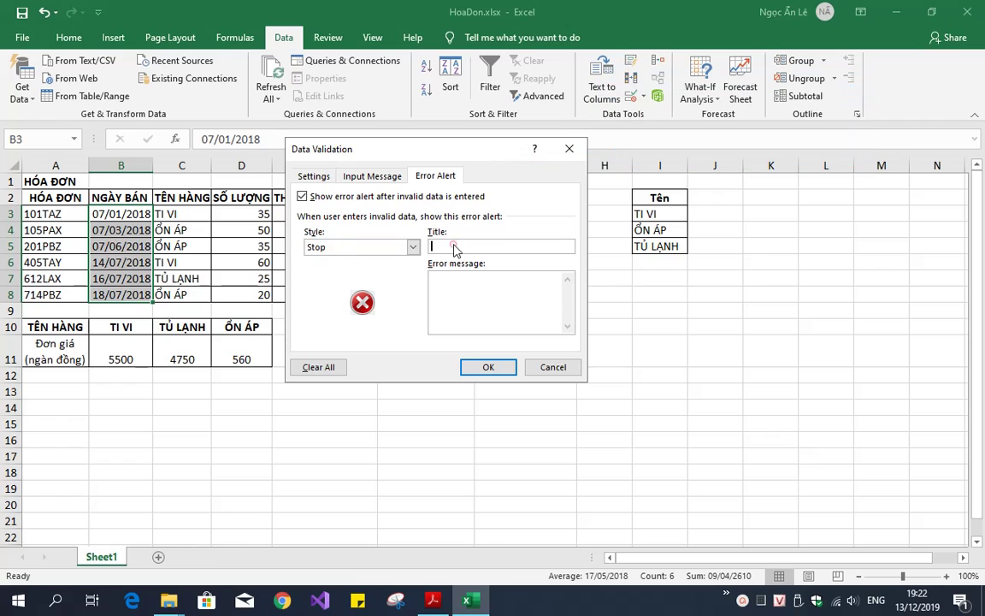
pyautogui.write('ThoCh')
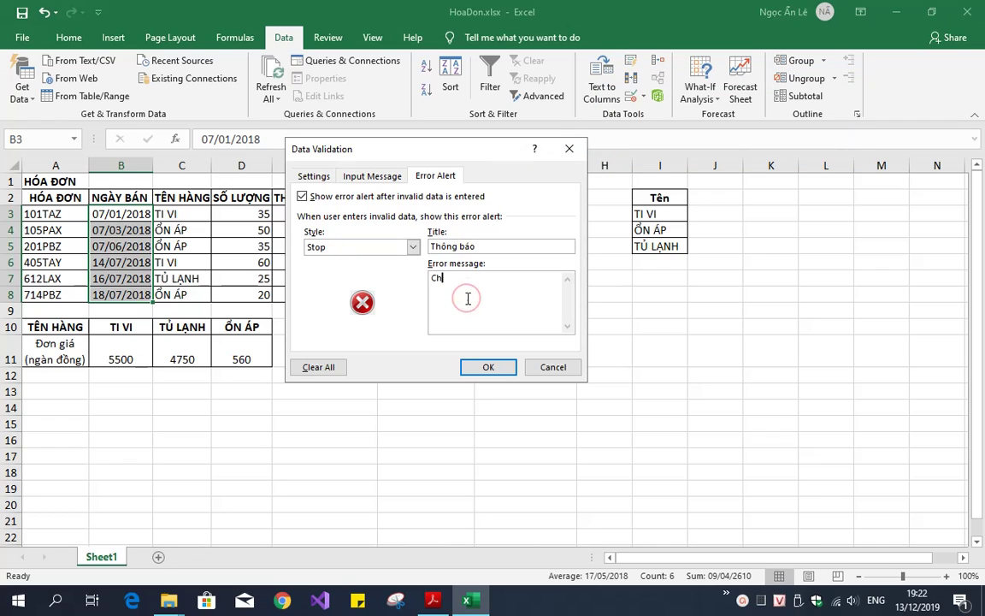
pyautogui.write('ỉ chaấp')
pyautogui.write(' nhận ngafy')
pyautogui.write(' trong năm 2018')
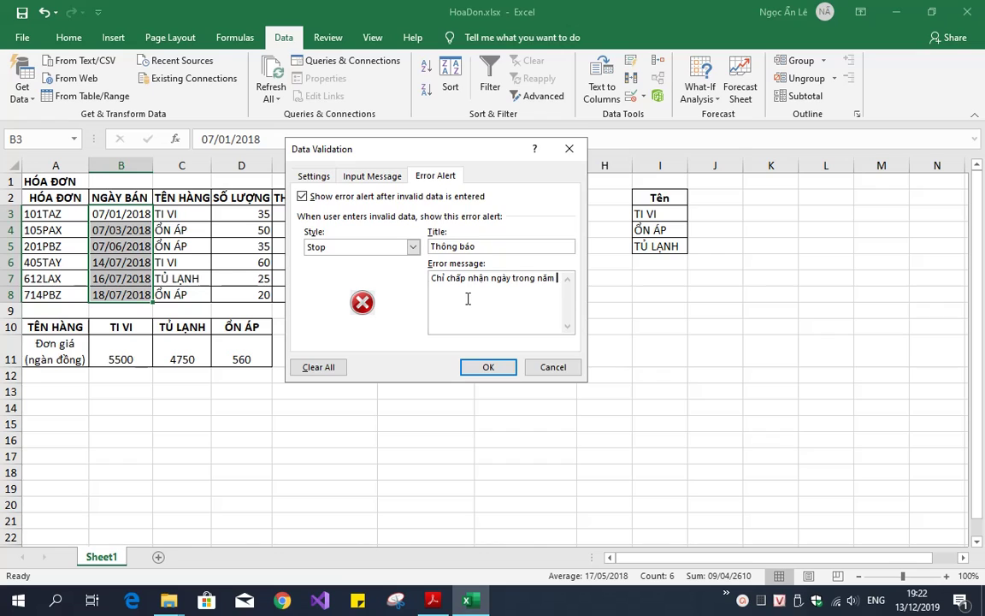
pyautogui.click(488, 366)
pyautogui.click(425, 380)
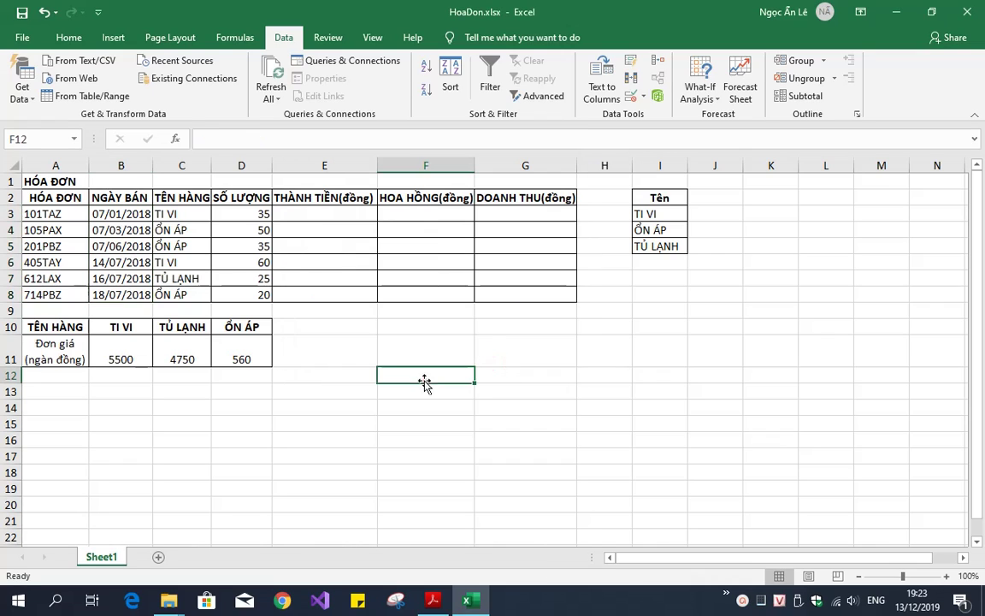
pyautogui.click(125, 215)
pyautogui.click(266, 141)
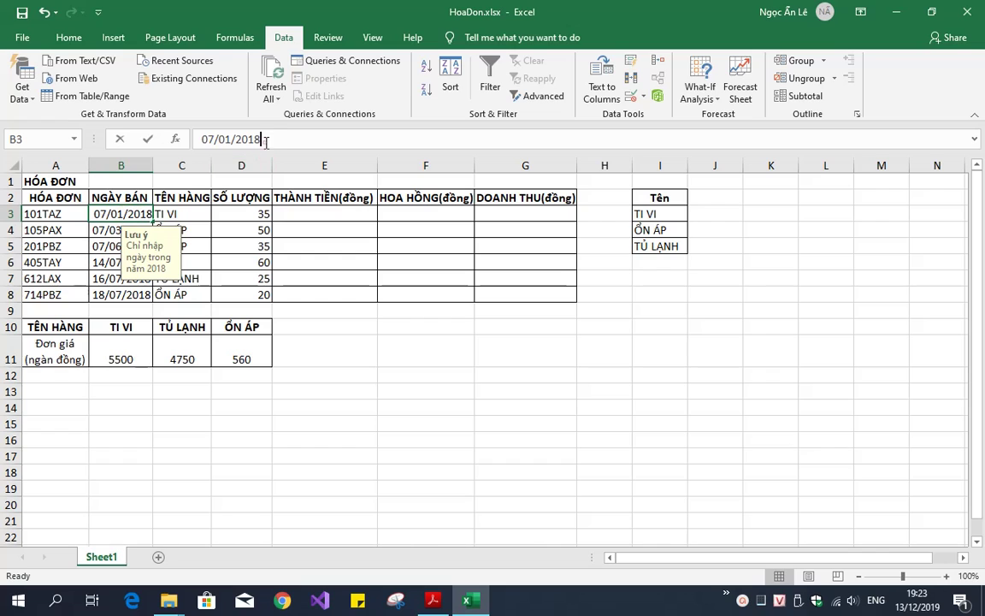
pyautogui.moveTo(266, 140); pyautogui.dragTo(292, 167)
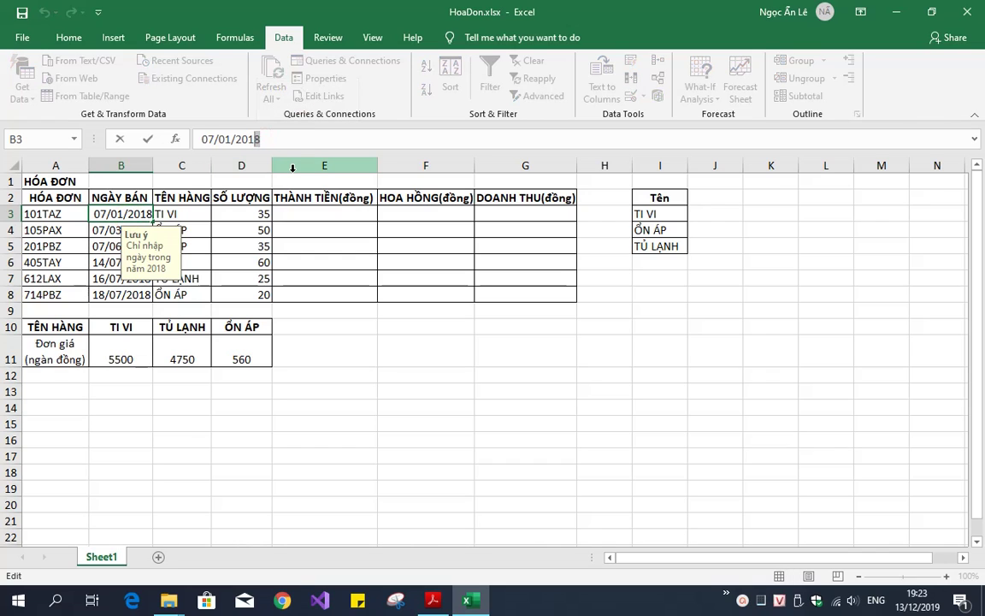
pyautogui.write('9')
pyautogui.press('Return')
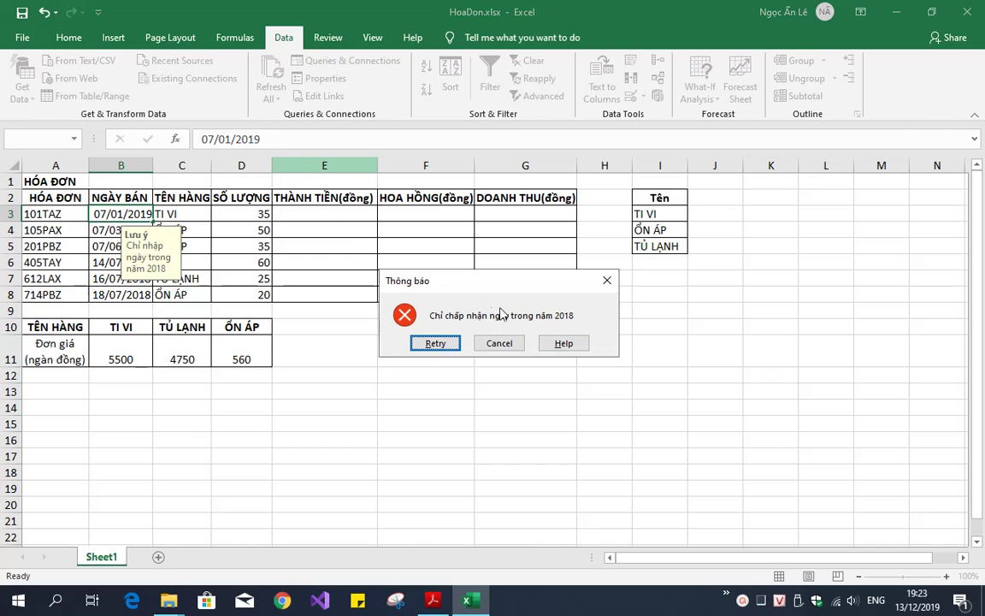
pyautogui.click(502, 343)
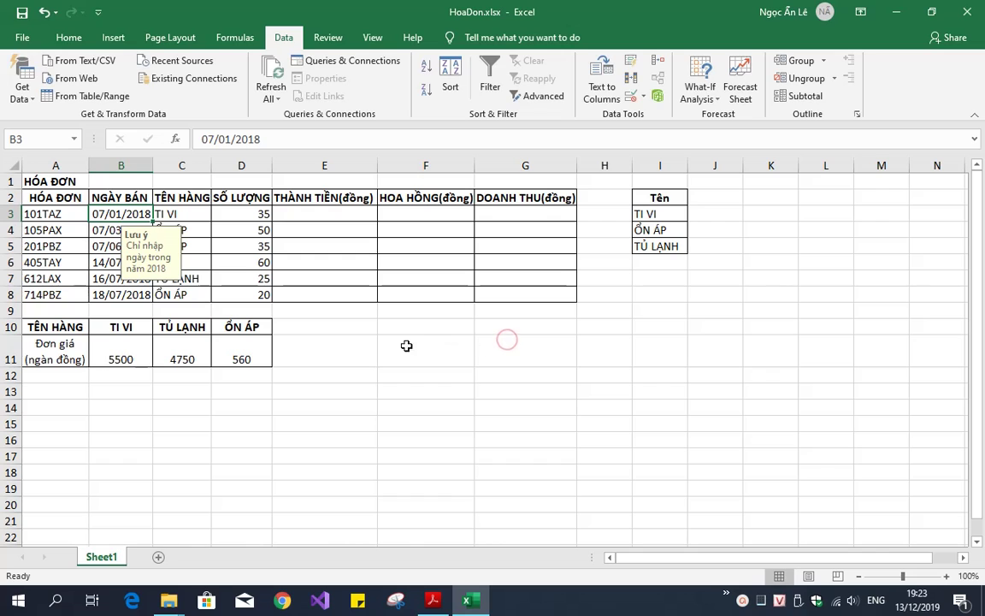
pyautogui.click(335, 354)
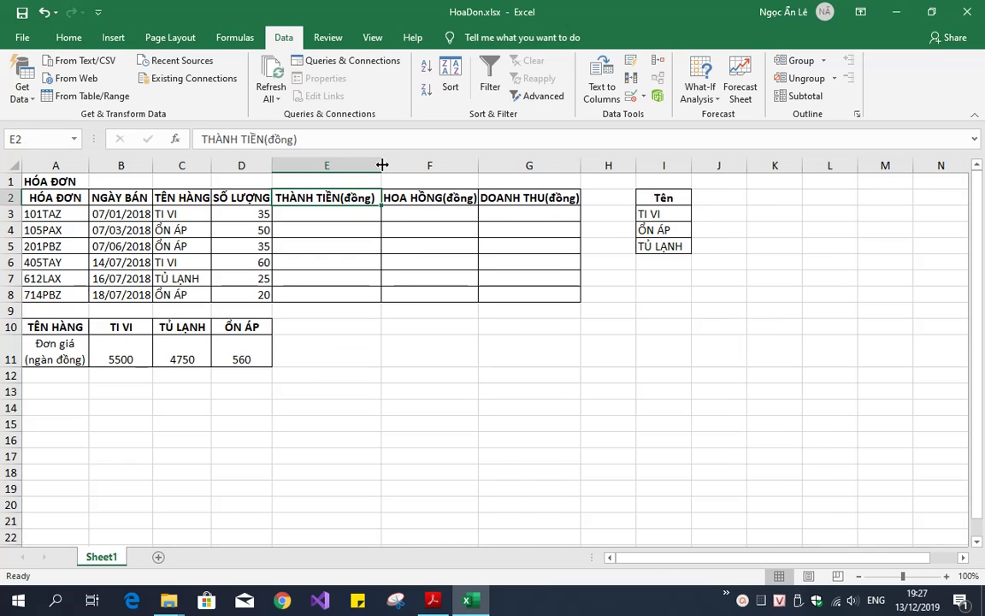
# Narrow column E and break the E2 THÀNH TIỀN header so (đồng) sits on line two
pyautogui.moveTo(381, 165); pyautogui.dragTo(344, 165)
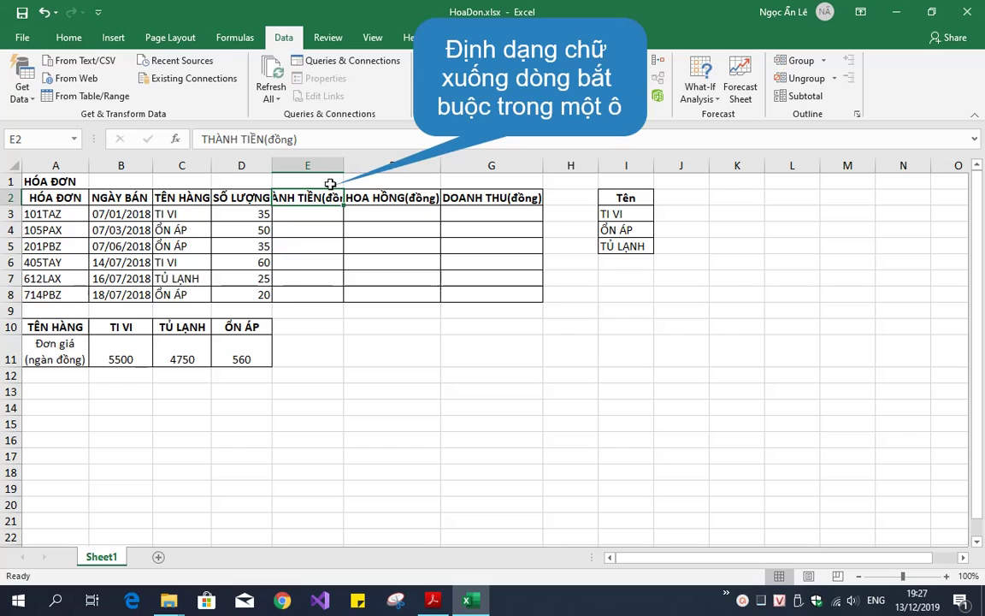
pyautogui.click(264, 140)
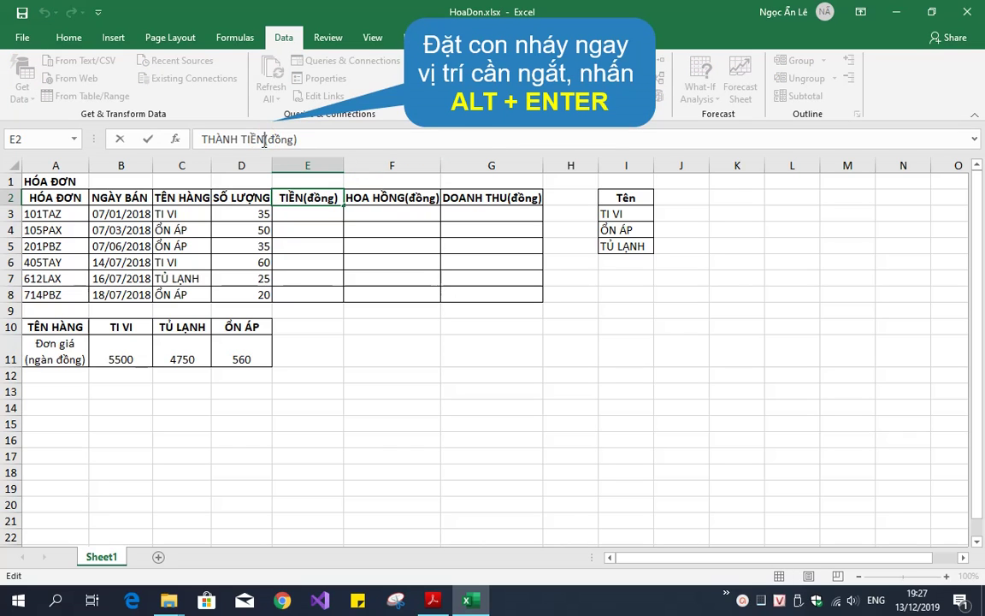
pyautogui.hotkey('alt', 'Return')
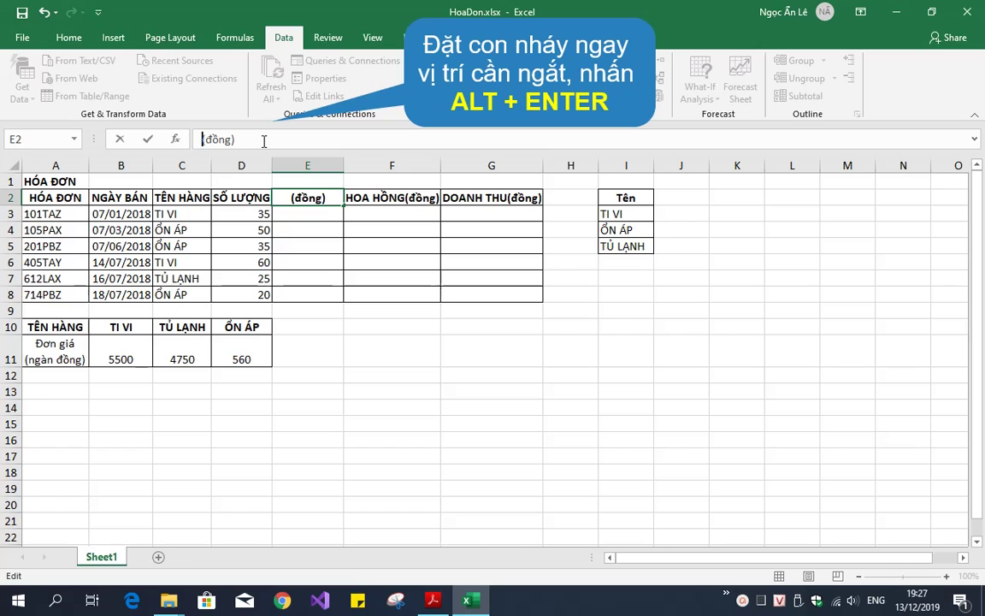
pyautogui.press('Return')
# Break the F2 HOA HỒNG and G2 DOANH THU headers before (đồng) onto two lines
pyautogui.click(406, 204)
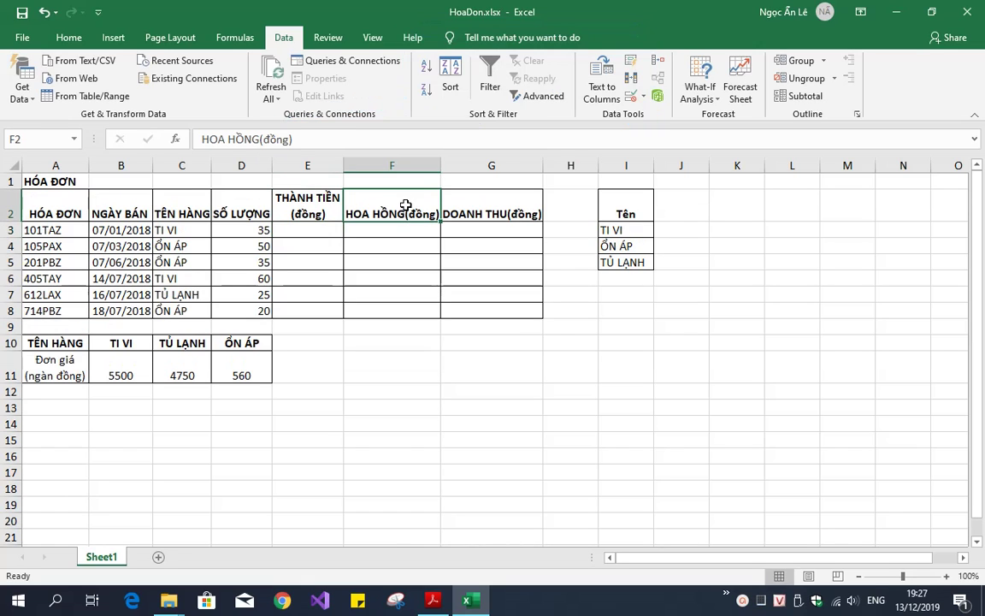
pyautogui.click(257, 139)
pyautogui.hotkey('alt', 'Return')
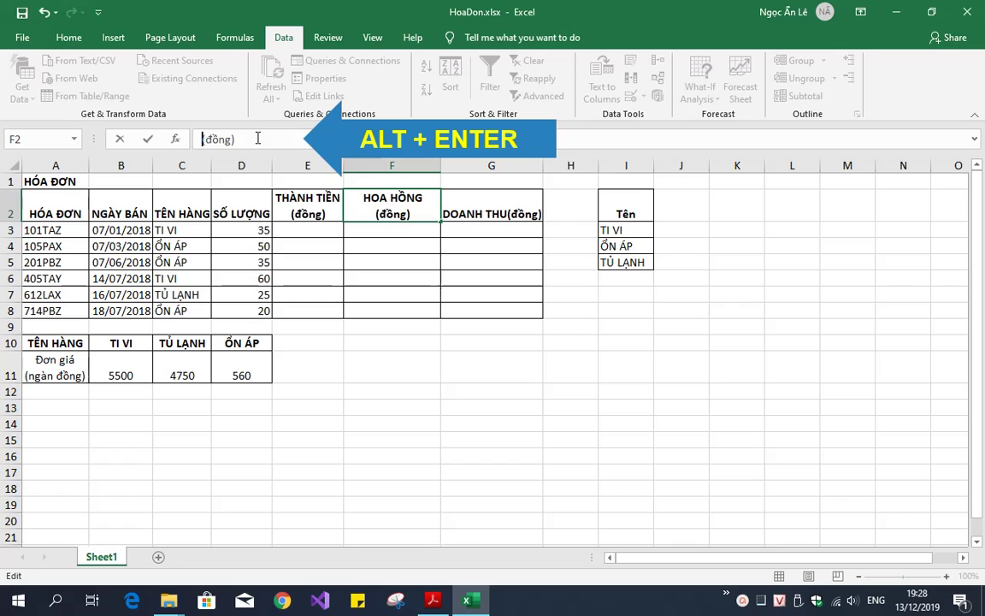
pyautogui.press('Return')
pyautogui.click(453, 200)
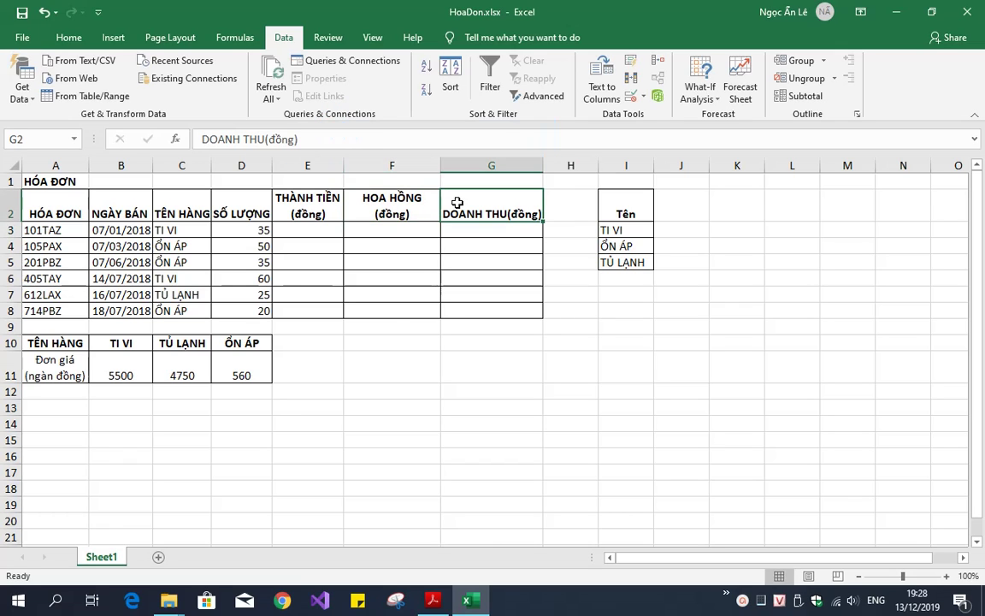
pyautogui.click(272, 139)
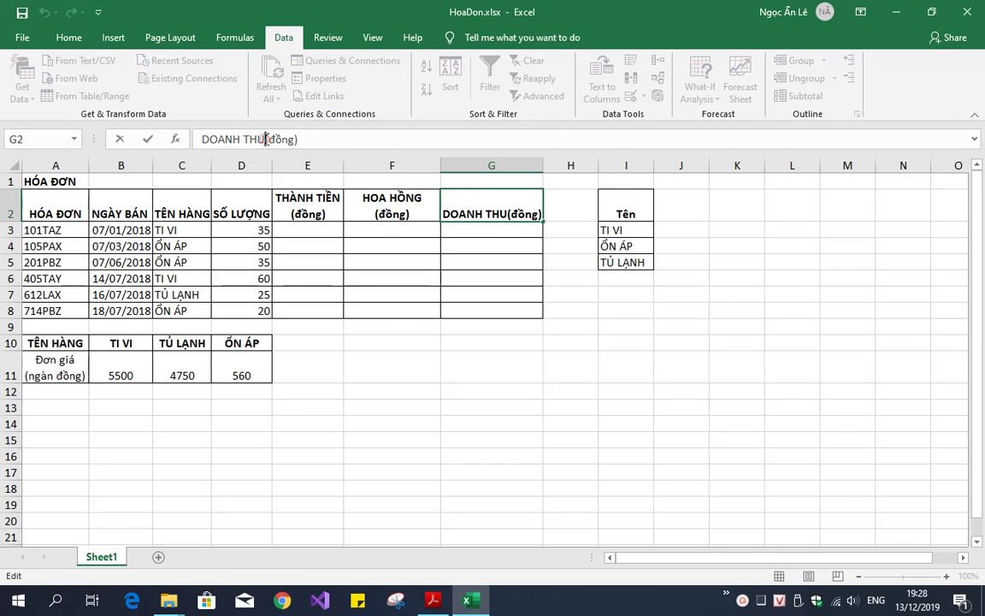
pyautogui.hotkey('alt', 'Return')
pyautogui.press('Return')
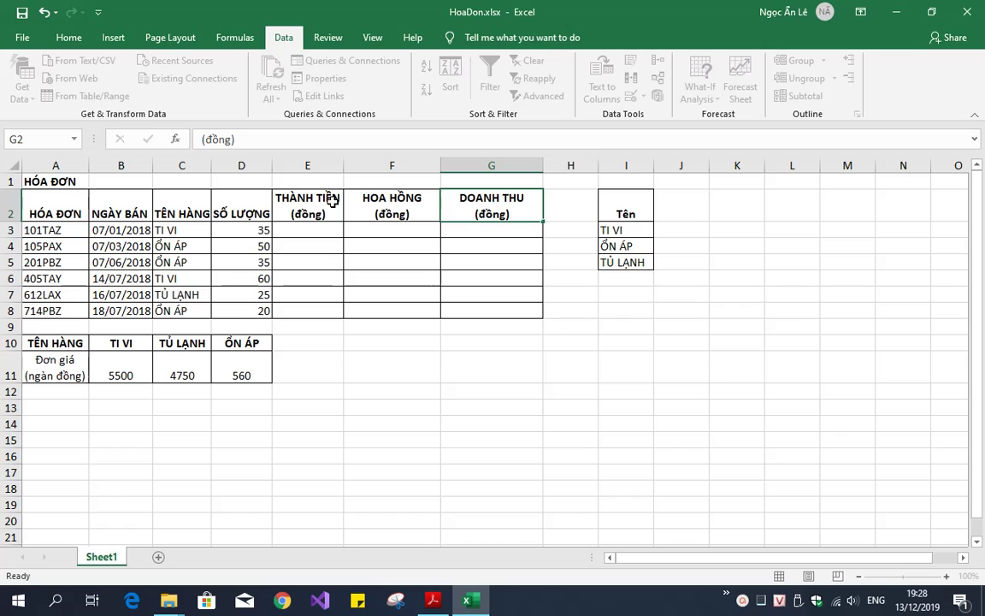
# Vertically centre the row 2 headers with Middle Align
pyautogui.click(9, 203)
pyautogui.click(64, 39)
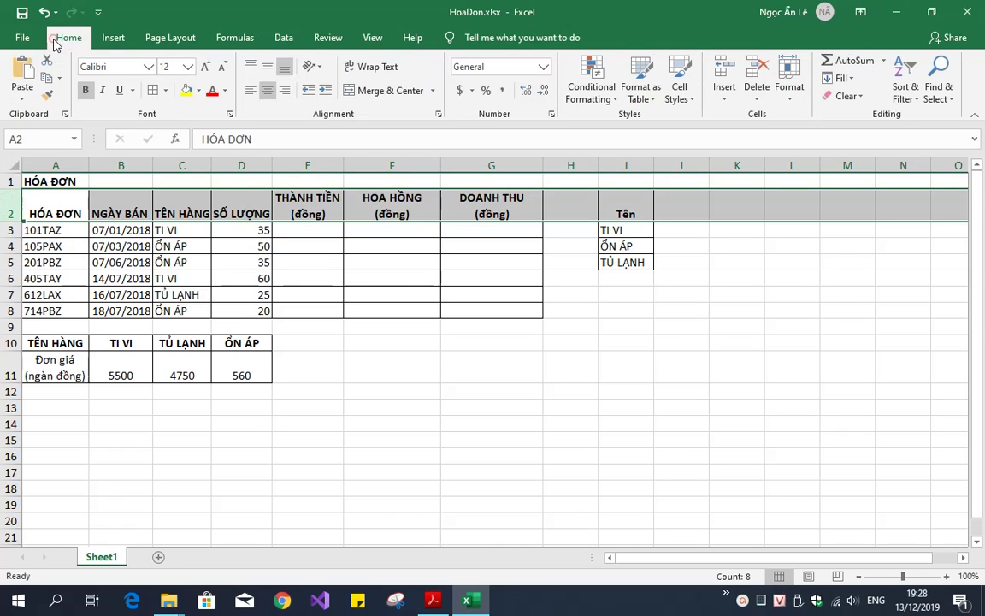
pyautogui.click(268, 68)
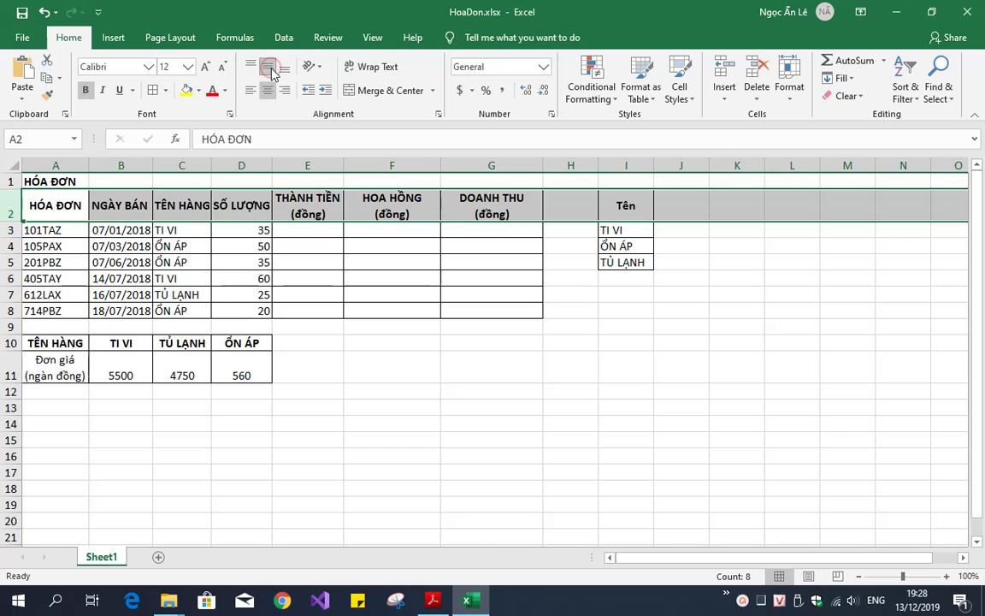
# Select E3, then bring up the De EXCEL.pdf requirements list
pyautogui.click(309, 229)
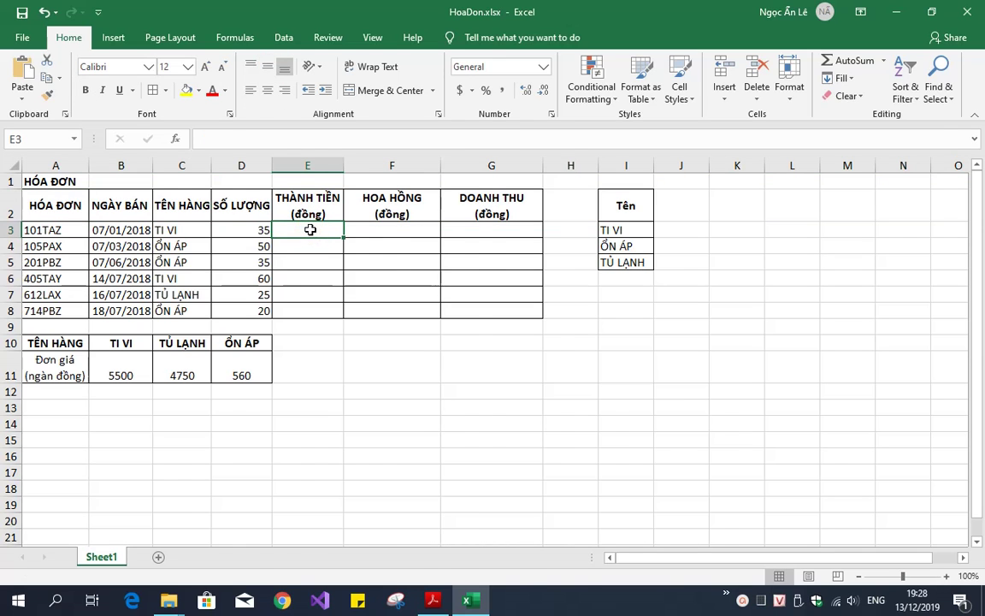
pyautogui.hotkey('alt', 'Tab')
pyautogui.scroll(-5, 922, 465)
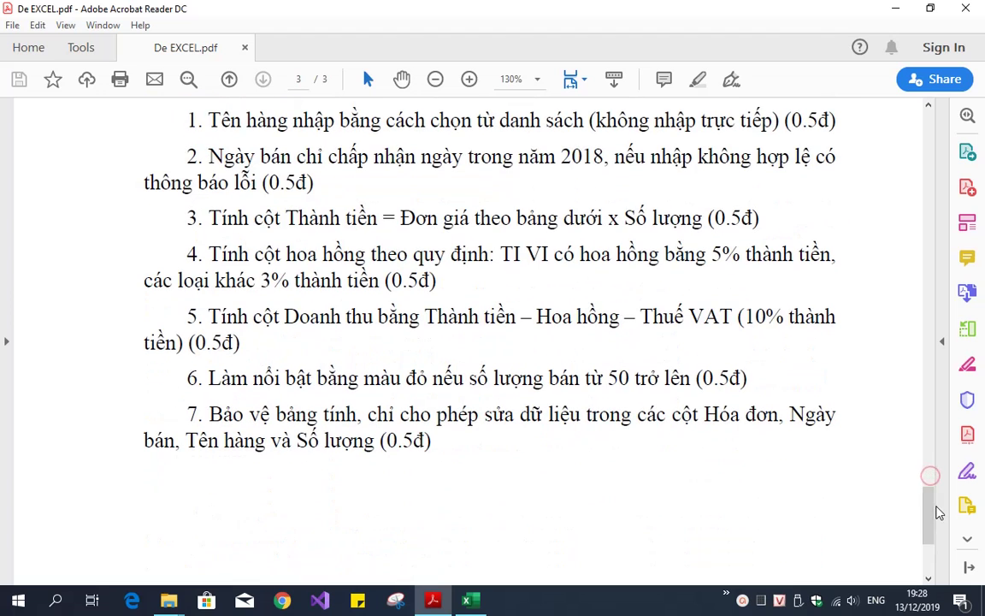
# Read requirement 3 in the PDF: Thành tiền = Đơn giá x Số lượng
pyautogui.moveTo(210, 219); pyautogui.dragTo(779, 221)
pyautogui.click(779, 222)
pyautogui.moveTo(291, 218); pyautogui.dragTo(377, 220)
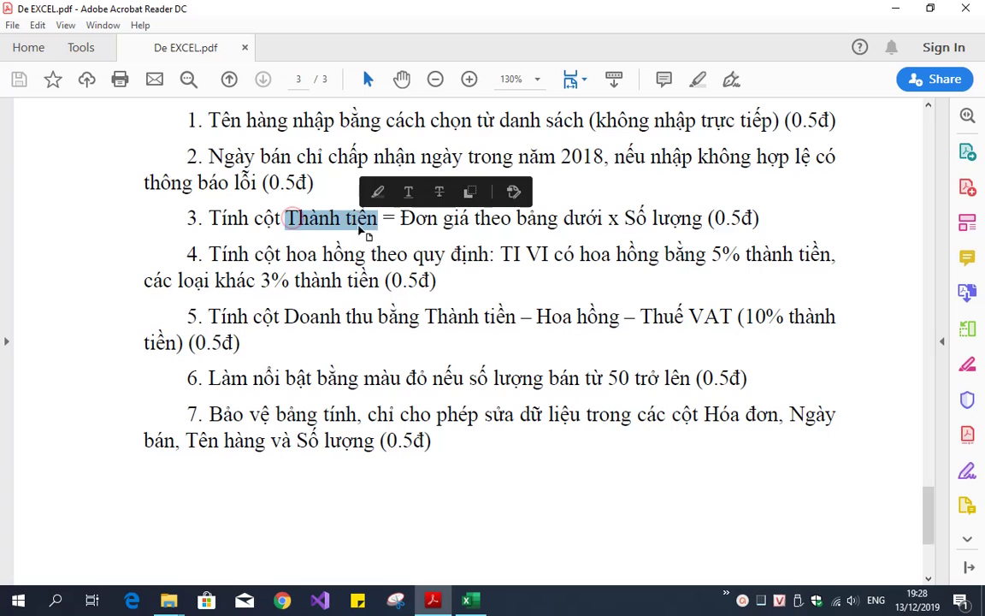
pyautogui.click(400, 224)
# Enter =HLOOKUP(C3,$B$10:$D$11,2,0)*D3 in E3, giving 192500
pyautogui.hotkey('alt', 'Tab')
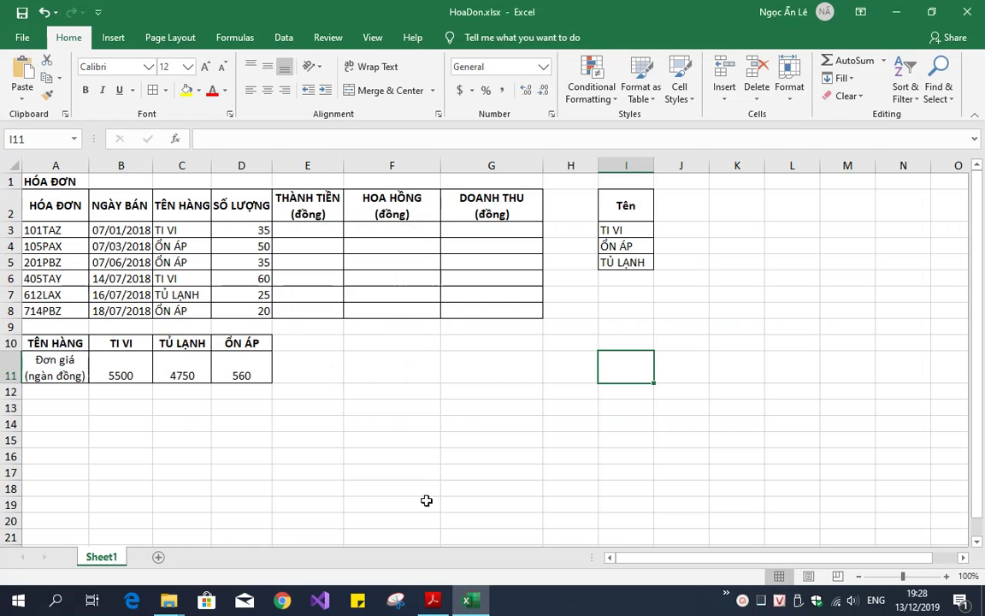
pyautogui.click(302, 230)
pyautogui.write('=')
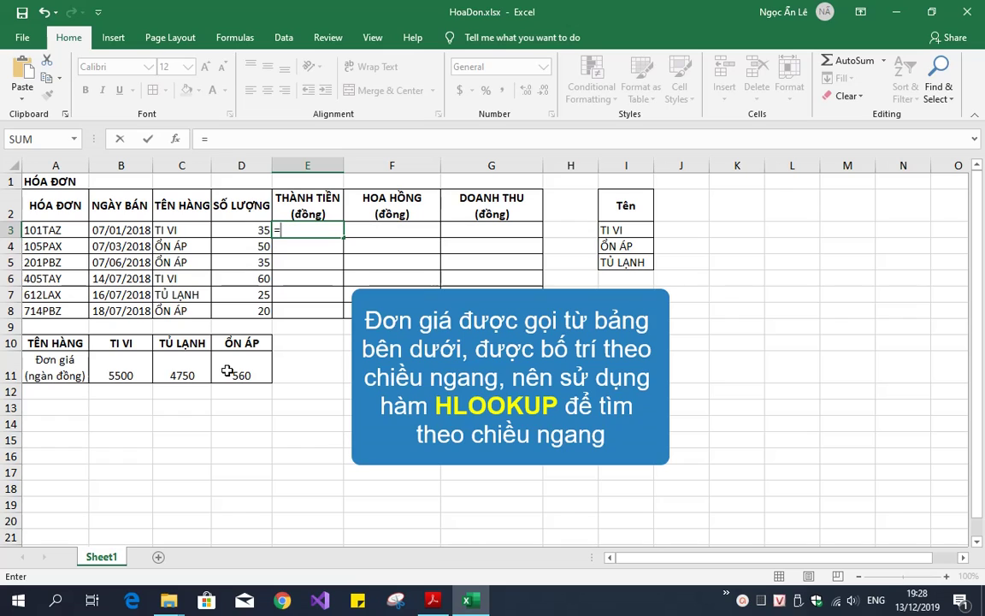
pyautogui.write('HLO')
pyautogui.press('Tab')
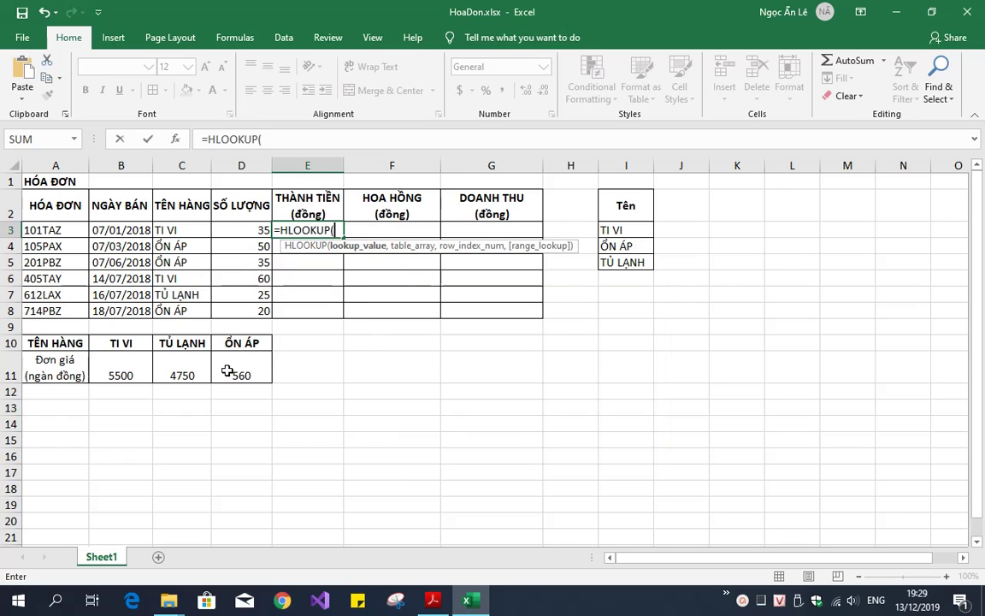
pyautogui.click(196, 231)
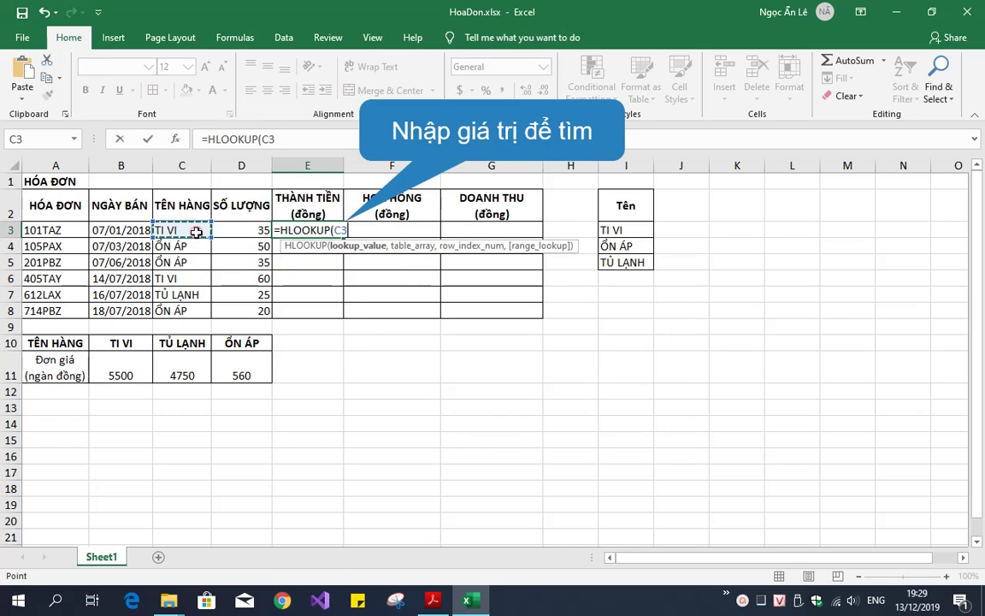
pyautogui.write(',')
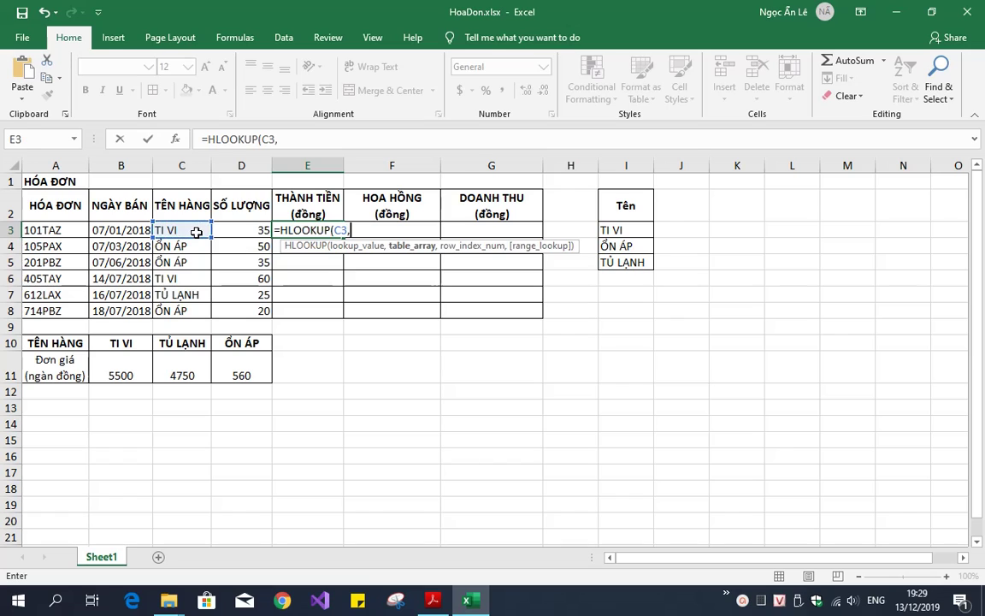
pyautogui.moveTo(120, 344); pyautogui.dragTo(239, 368)
pyautogui.press('F4')
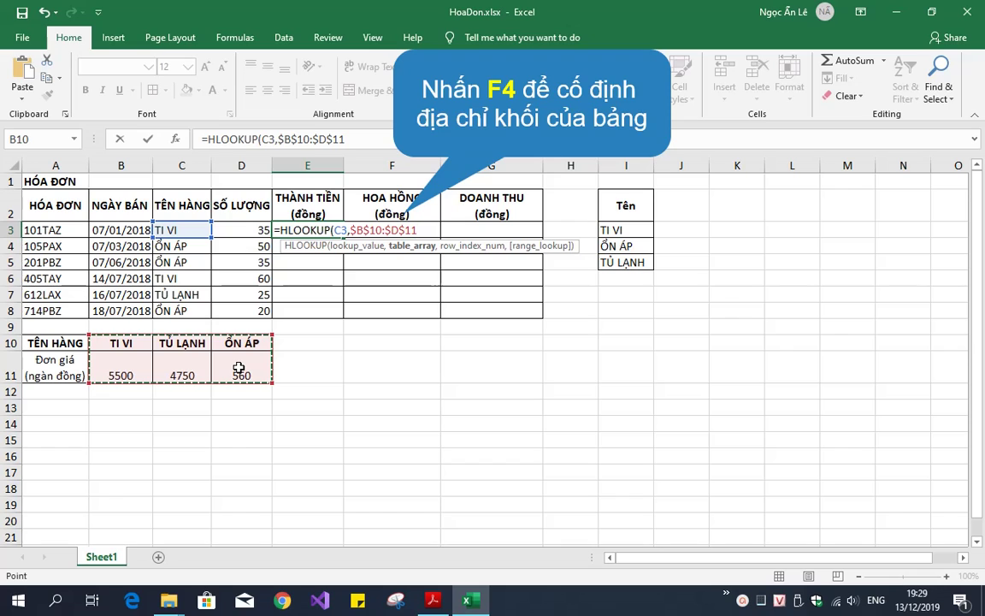
pyautogui.write(',')
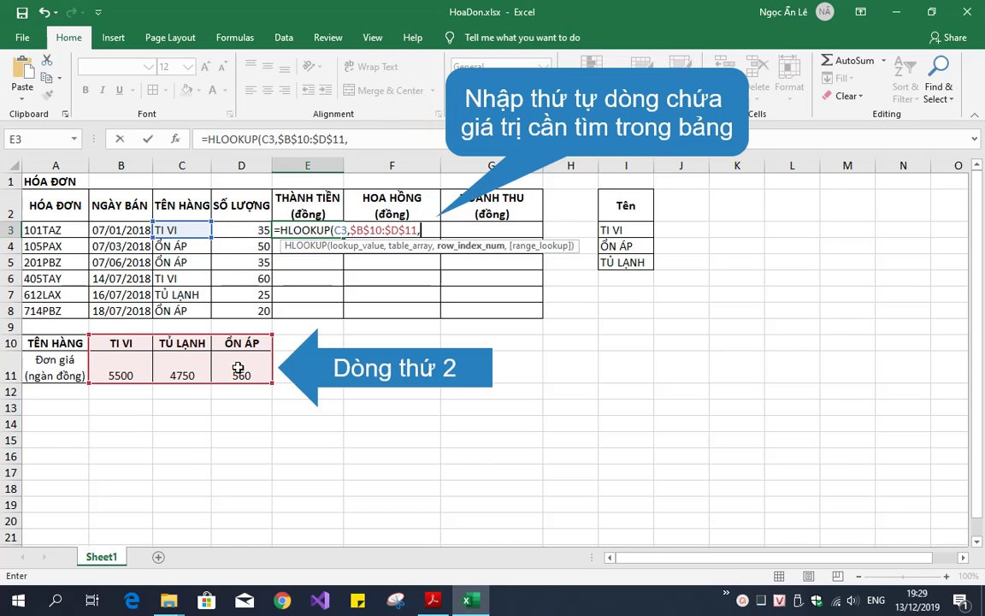
pyautogui.write('2')
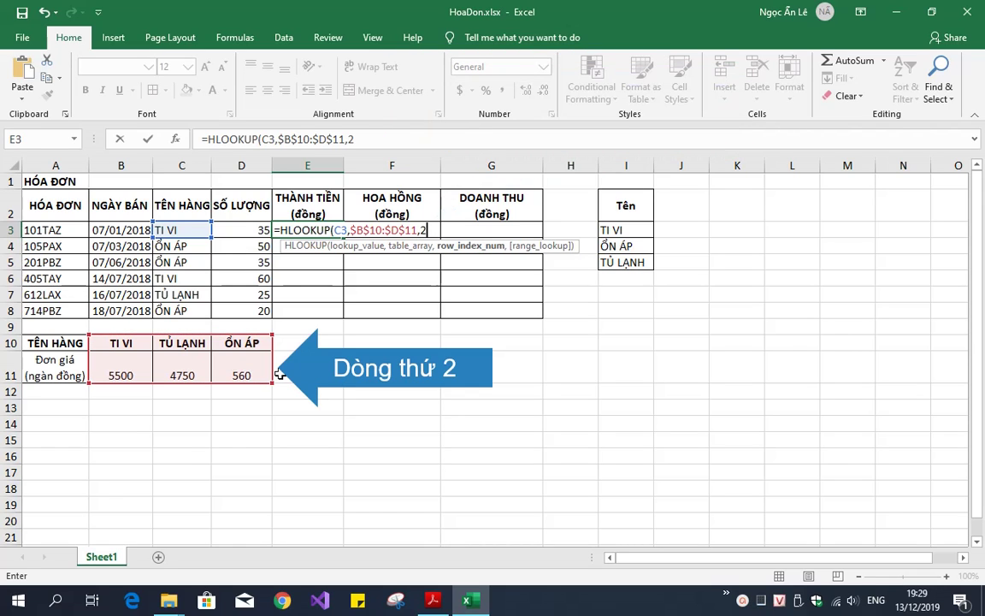
pyautogui.write(',0)')
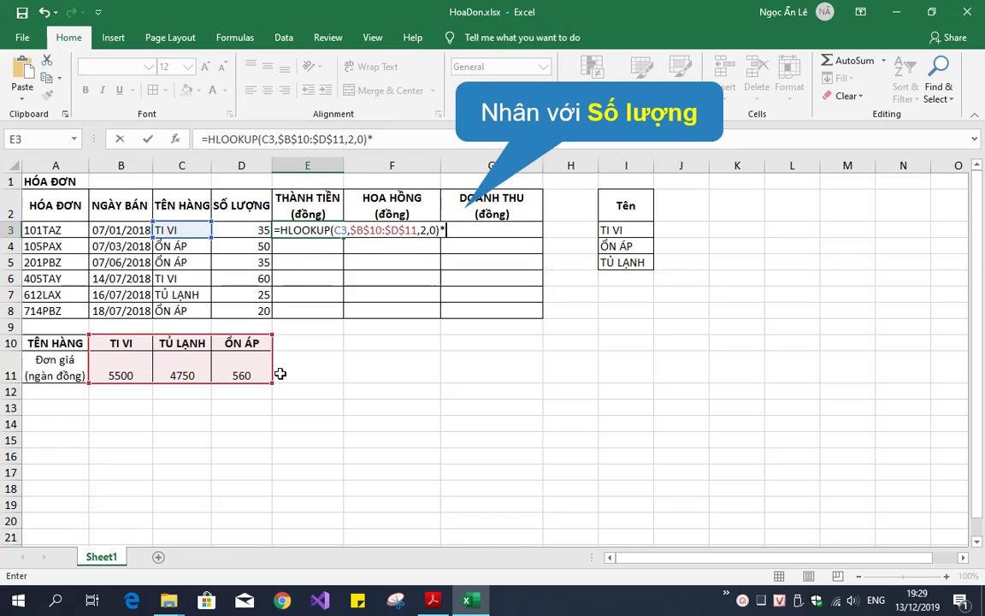
pyautogui.write('*')
pyautogui.click(252, 230)
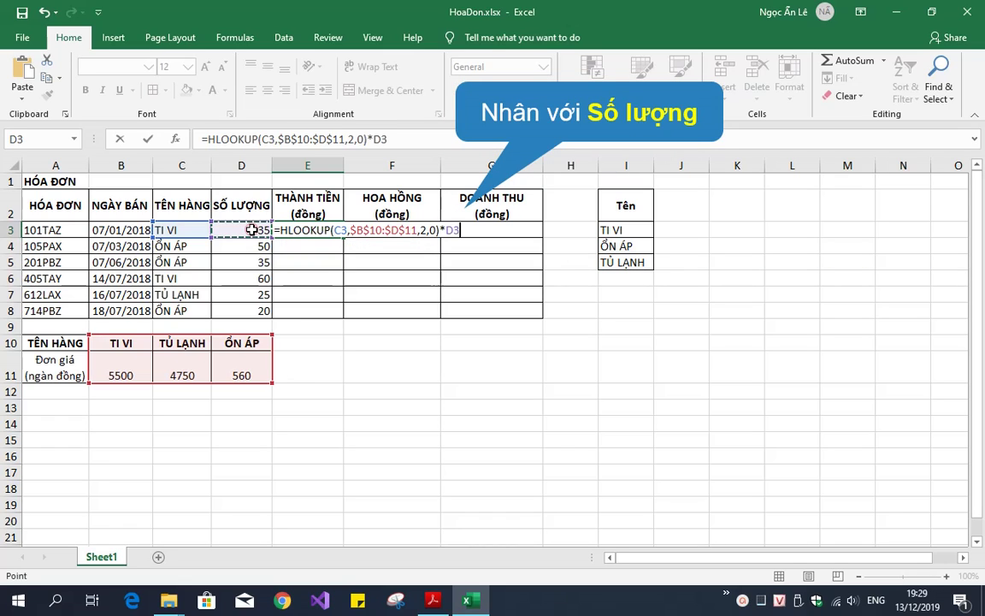
pyautogui.press('Return')
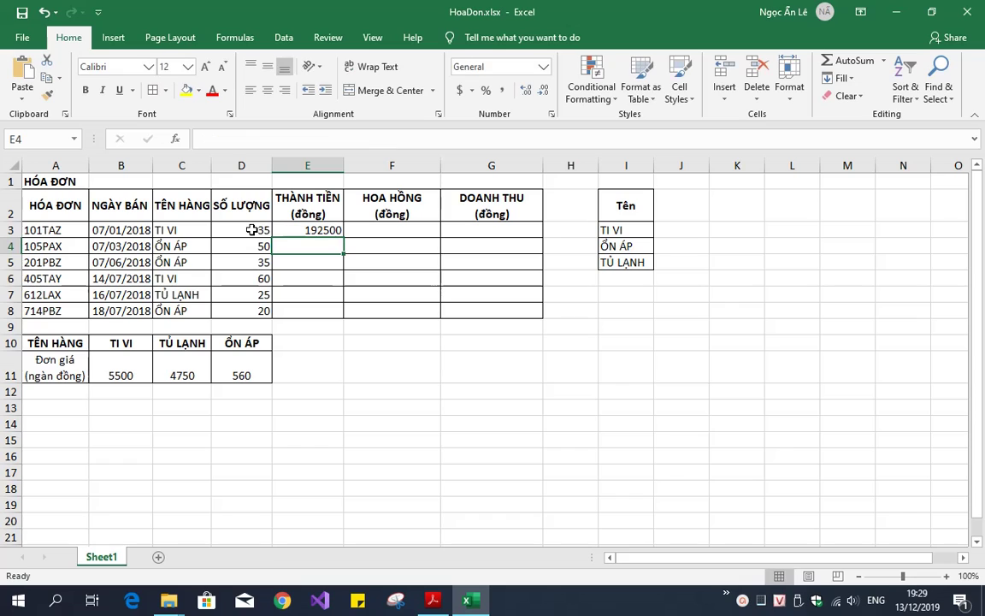
# Copy the E3 amount formula down through E8, ending at 11200
pyautogui.click(284, 229)
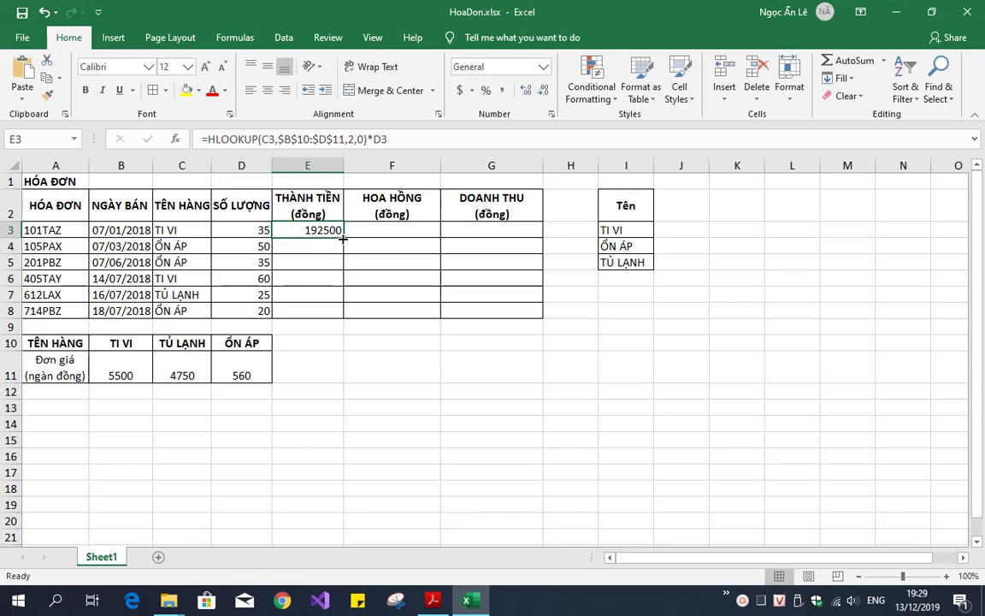
pyautogui.moveTo(342, 238); pyautogui.dragTo(347, 317)
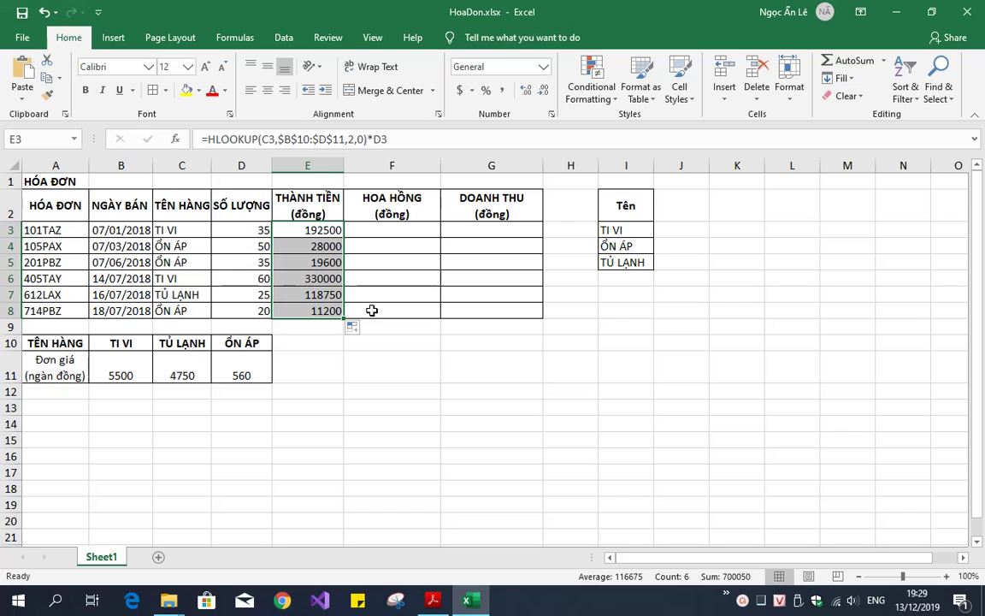
pyautogui.click(371, 310)
pyautogui.hotkey('alt', 'Tab')
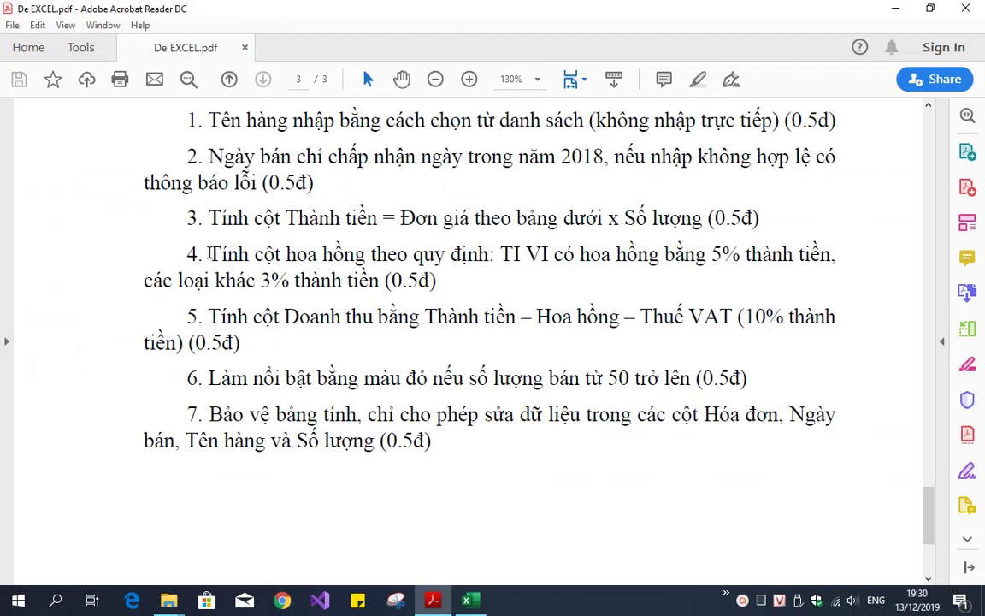
# Read item 4's commission rule: 5% for TI VI, 3% for other items
pyautogui.moveTo(210, 253); pyautogui.dragTo(365, 254)
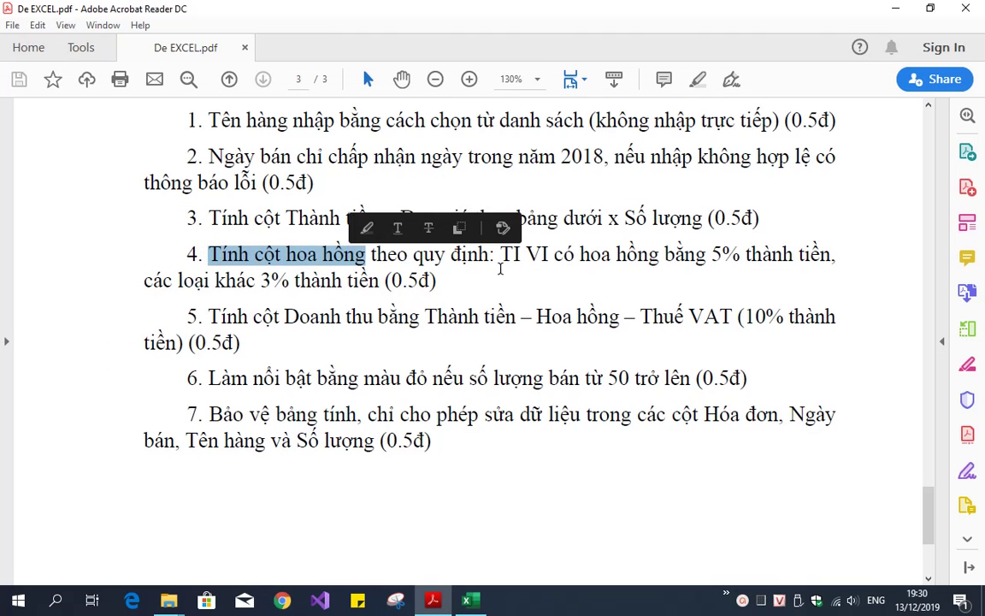
pyautogui.moveTo(501, 257); pyautogui.dragTo(837, 251)
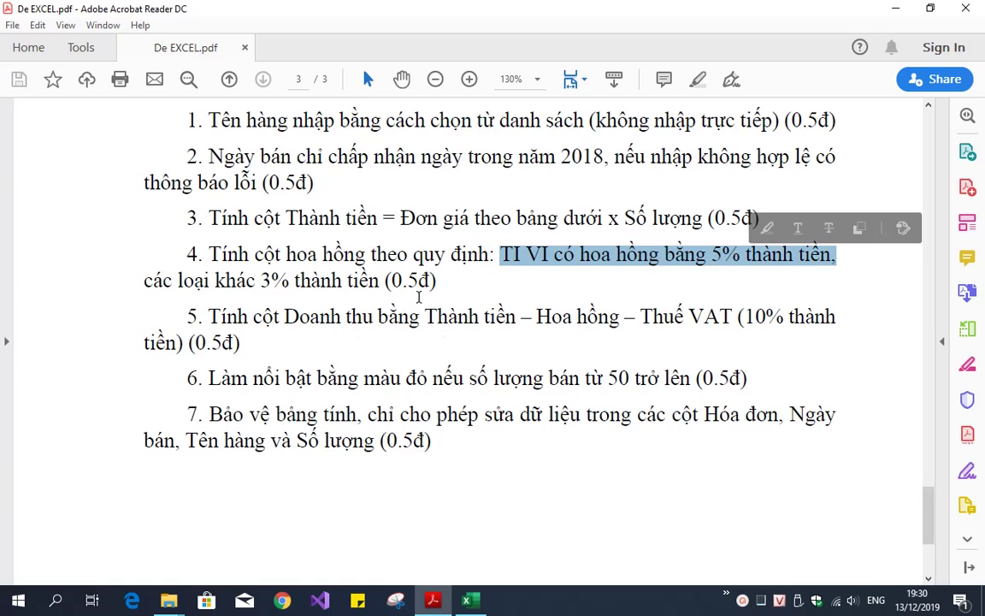
pyautogui.click(437, 281)
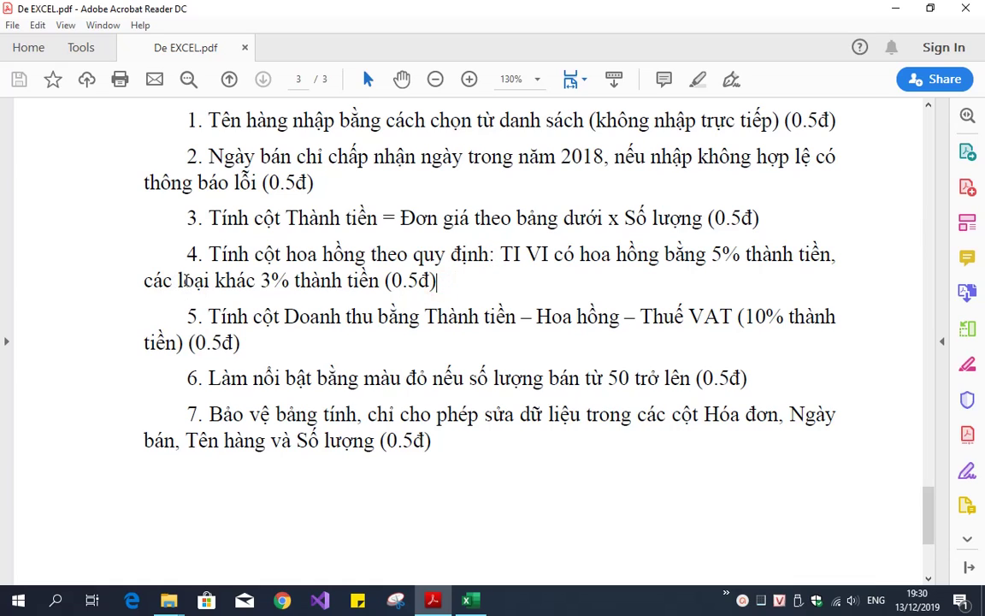
pyautogui.moveTo(178, 281); pyautogui.dragTo(381, 281)
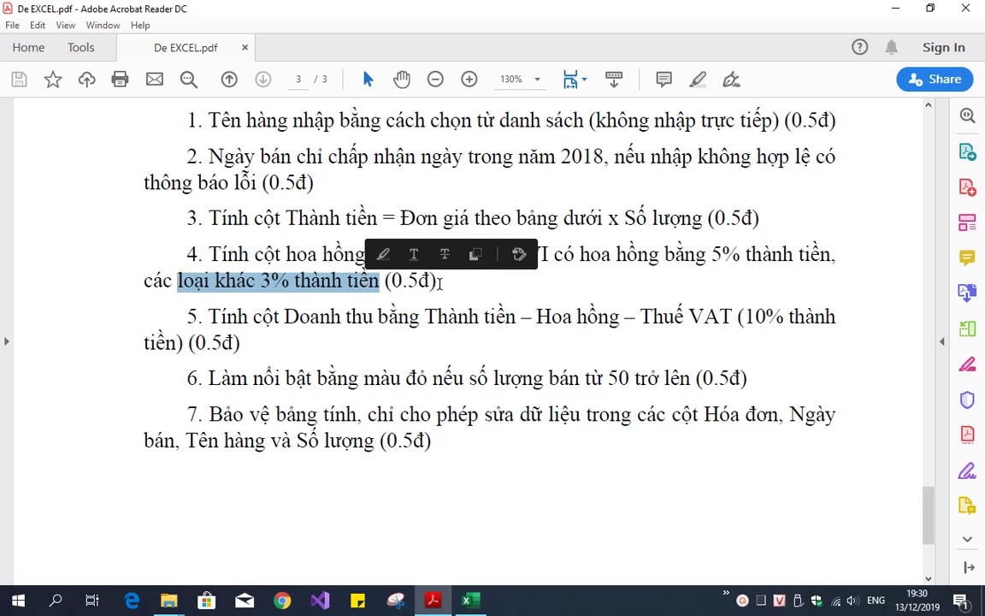
pyautogui.click(439, 282)
pyautogui.click(468, 599)
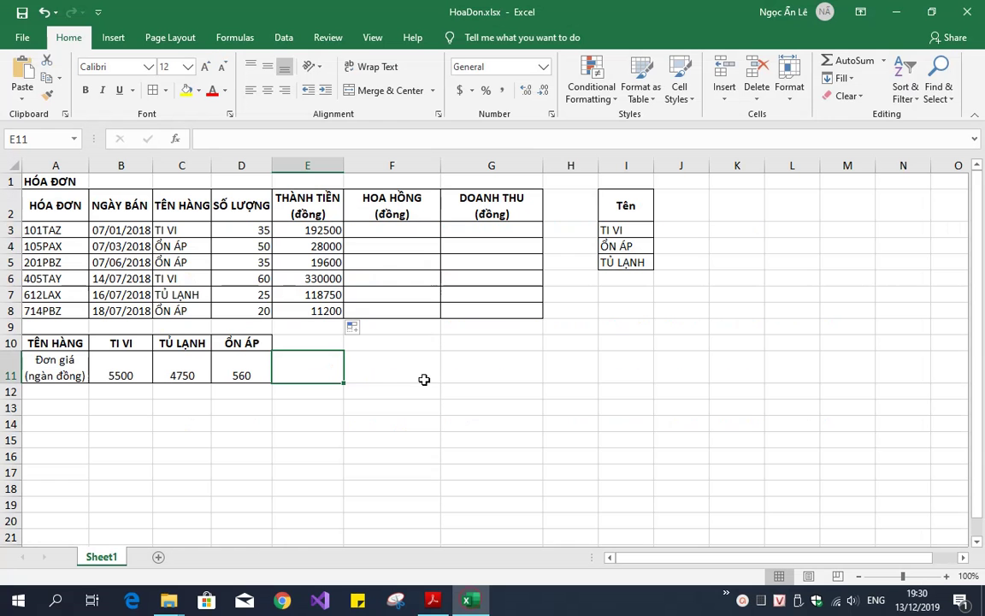
# Enter =IF(C3="TI VI",E3*5%,E3*3%) in F3 for the commission
pyautogui.click(377, 231)
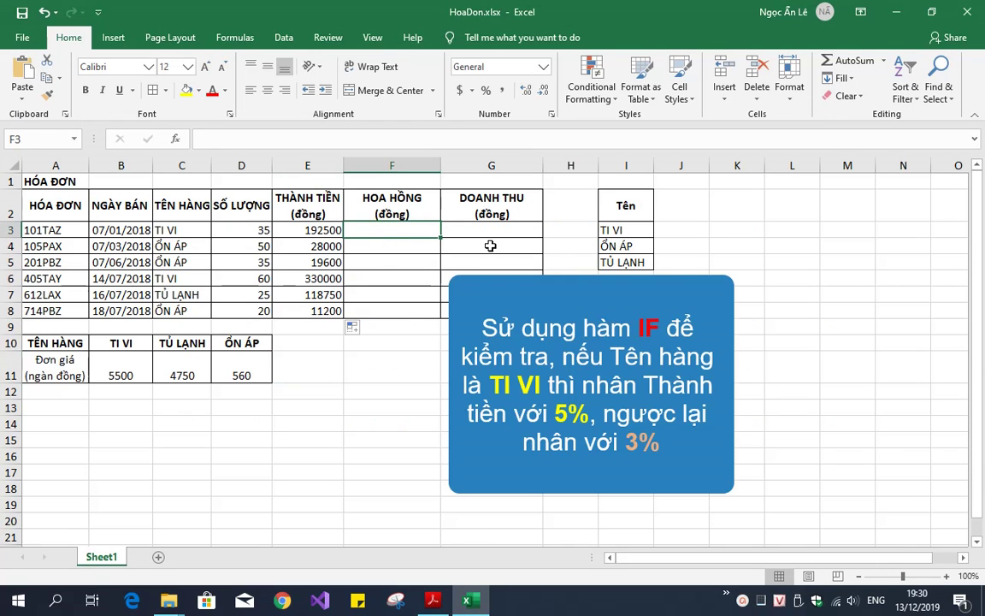
pyautogui.write('=I')
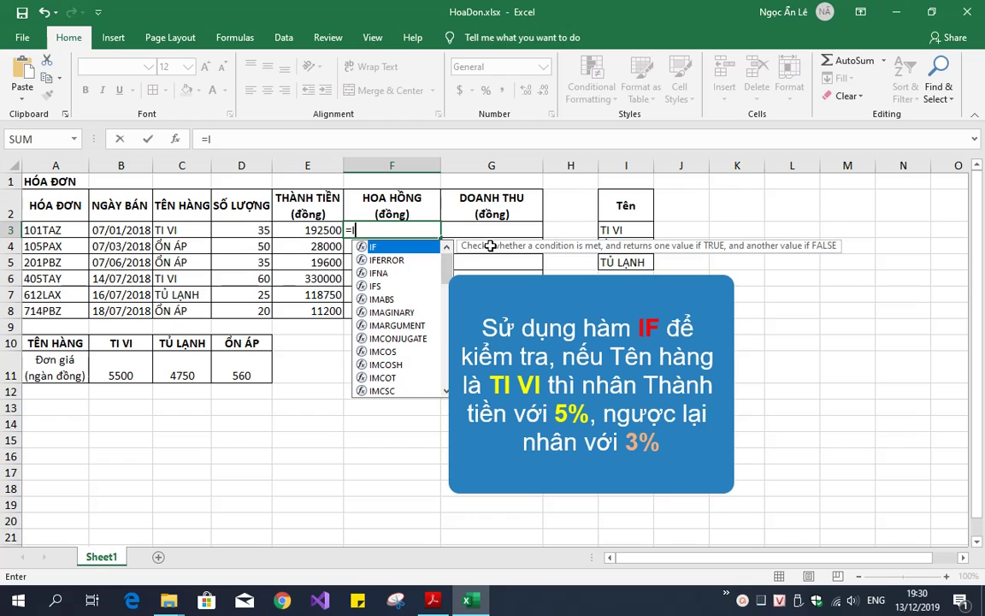
pyautogui.write('F(')
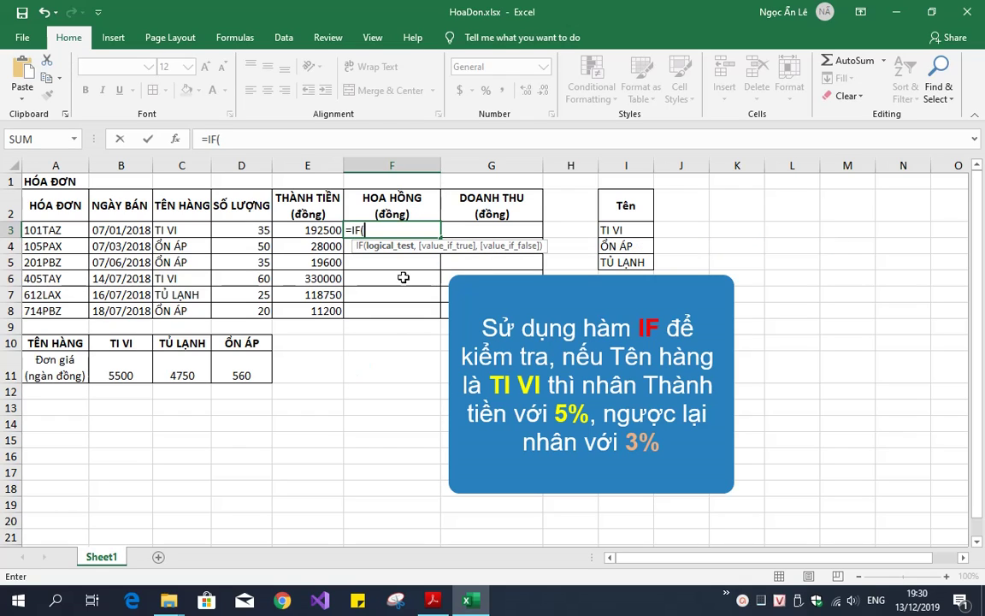
pyautogui.click(197, 232)
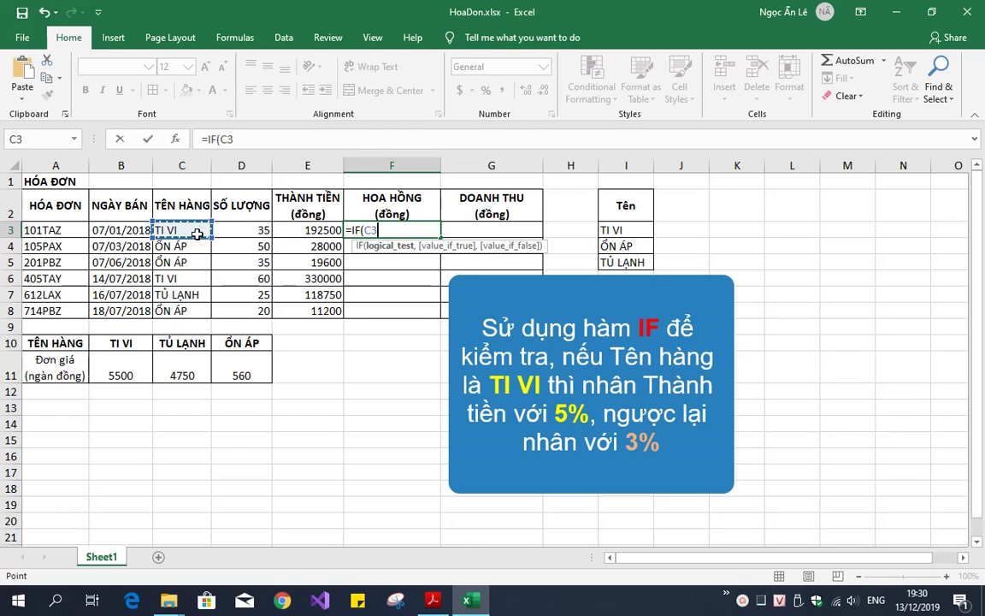
pyautogui.write('="TI ')
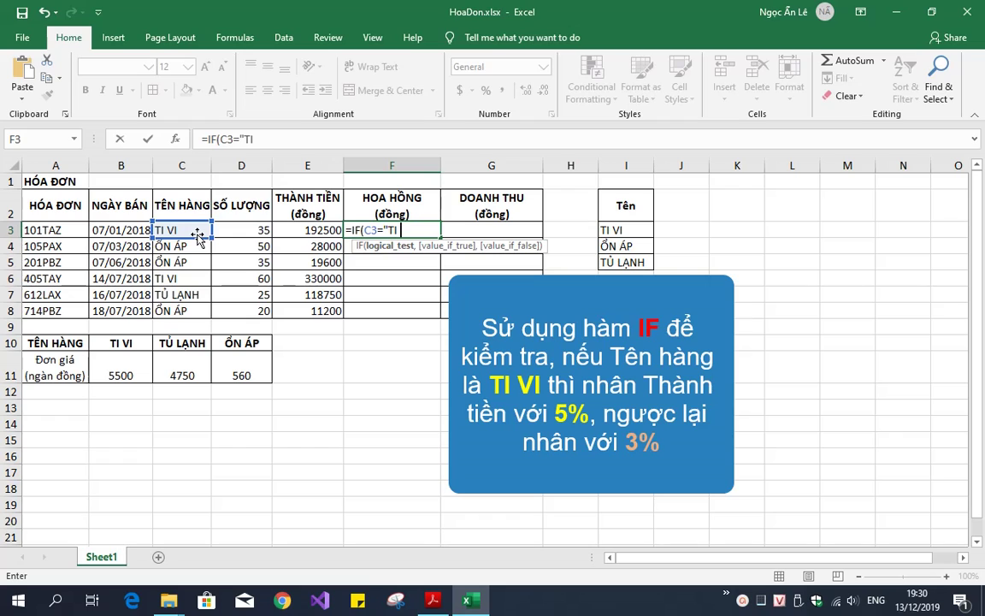
pyautogui.write('VI",')
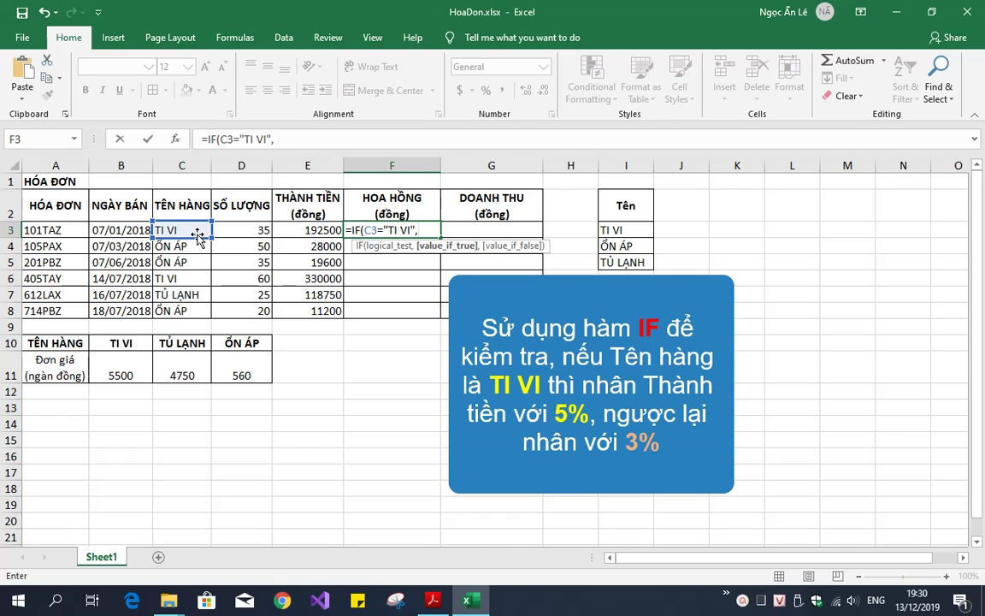
pyautogui.click(290, 230)
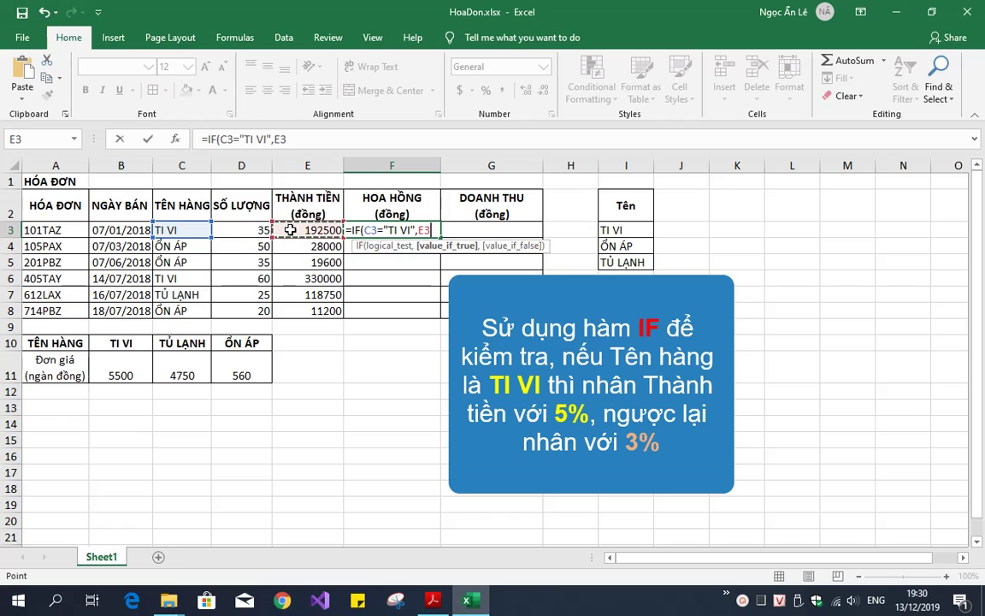
pyautogui.write('*5%')
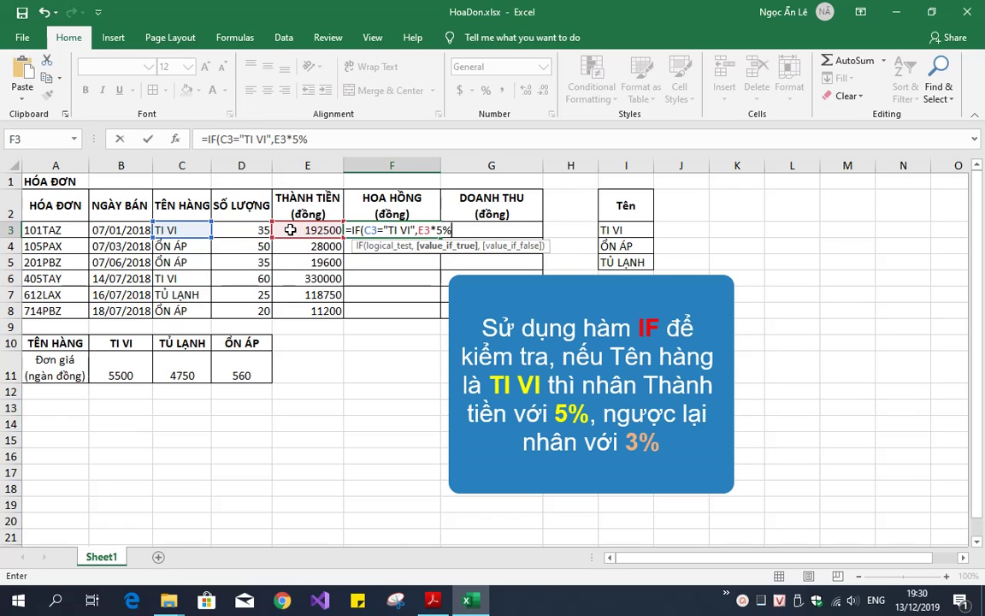
pyautogui.write(',')
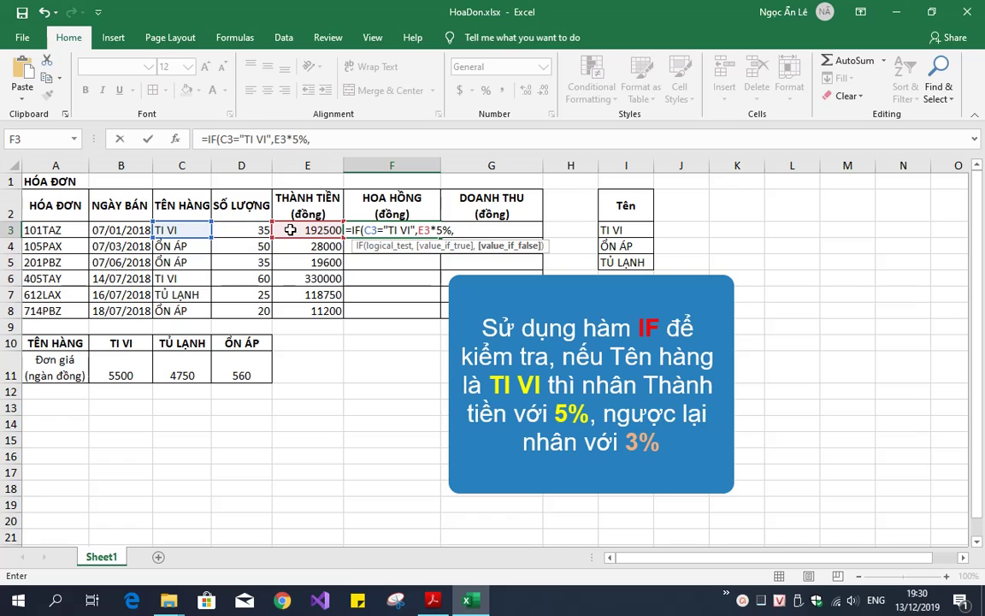
pyautogui.click(290, 230)
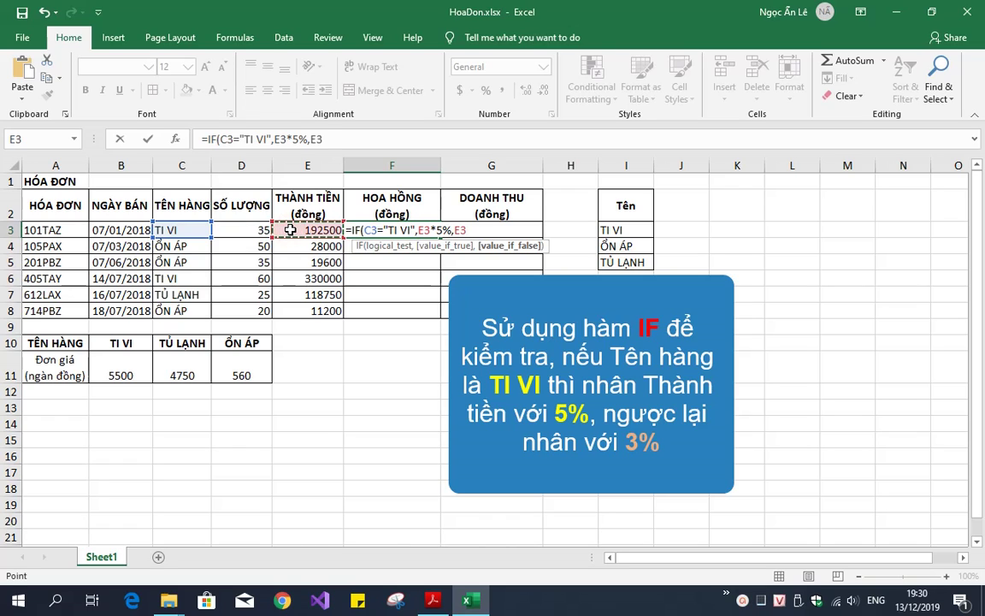
pyautogui.write('*3')
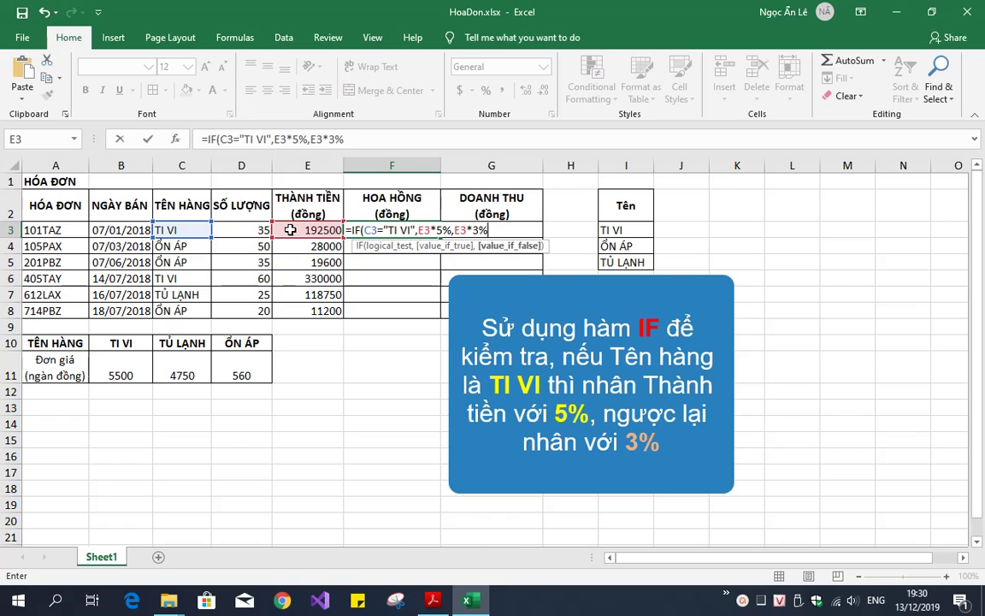
pyautogui.write('%)')
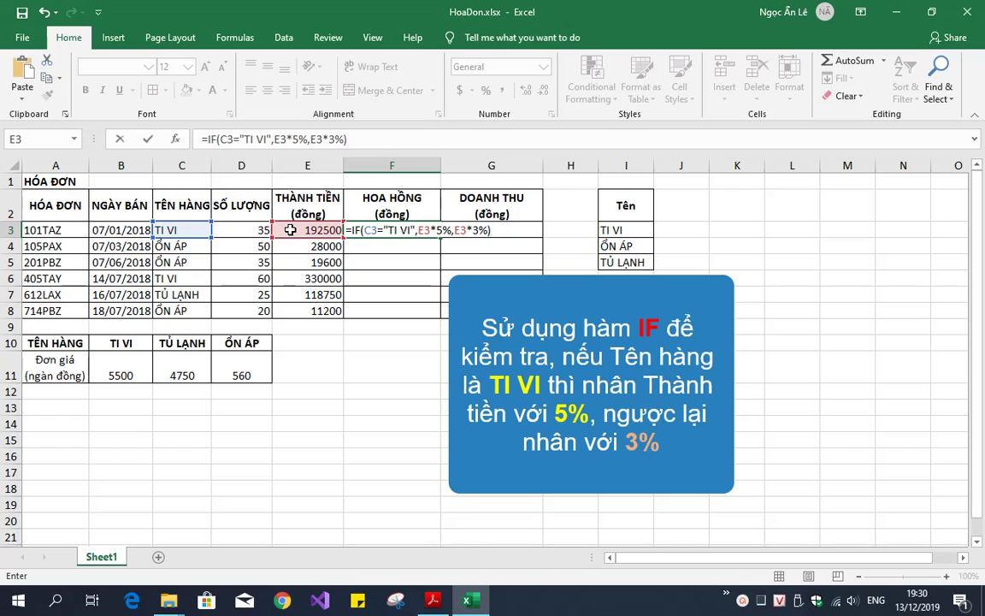
pyautogui.press('Return')
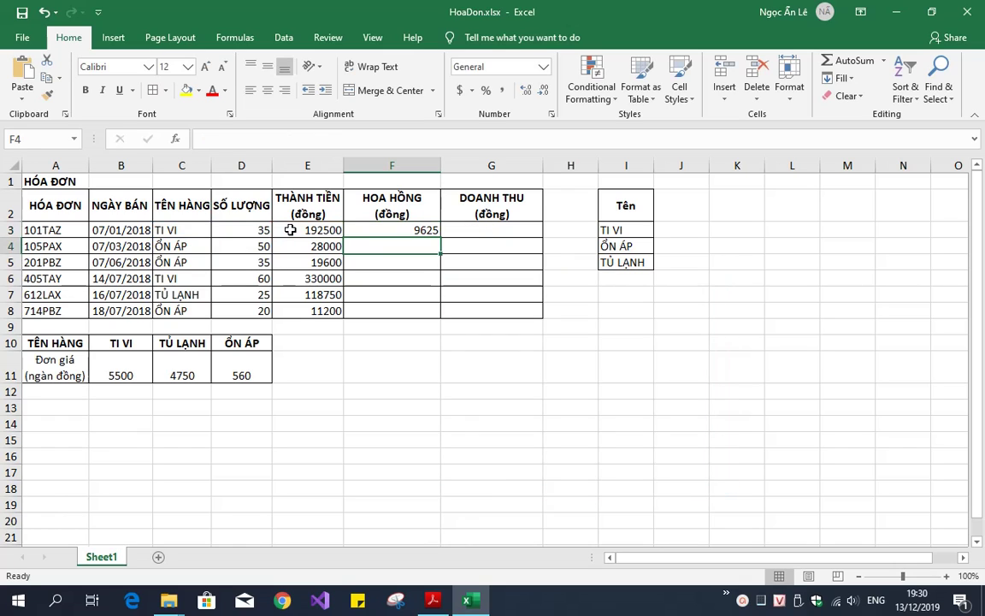
# Copy the F3 commission formula down to F8
pyautogui.click(358, 230)
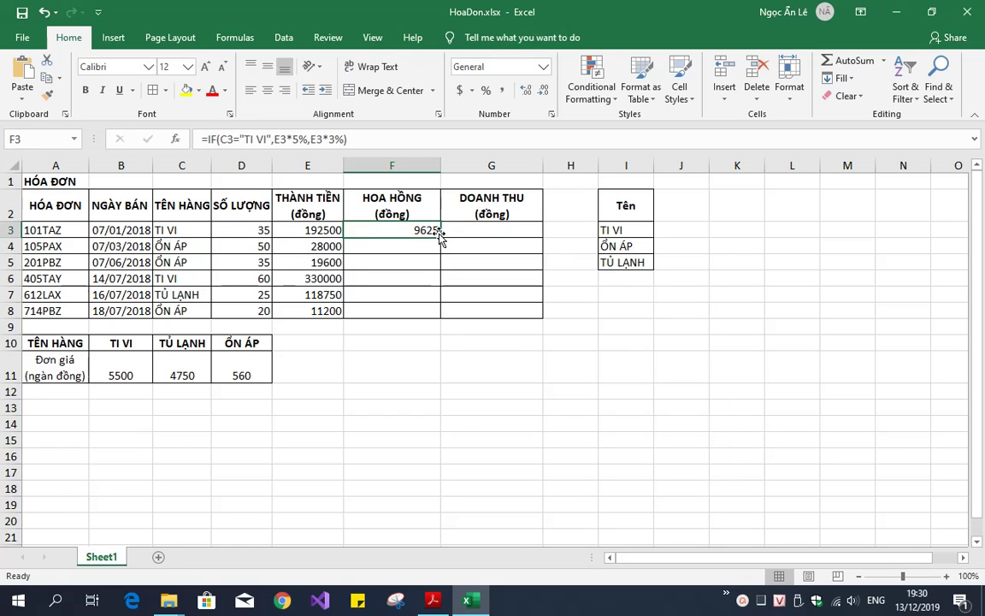
pyautogui.moveTo(439, 236); pyautogui.dragTo(445, 313)
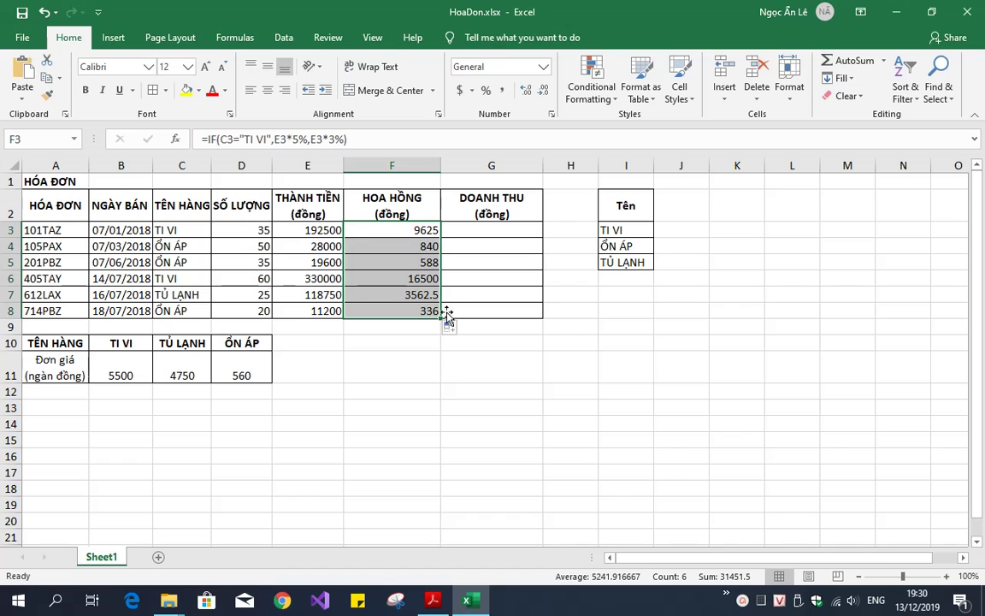
pyautogui.click(505, 230)
# Read item 5's rule: Doanh thu = Thành tiền – Hoa hồng – 10% VAT
pyautogui.hotkey('alt', 'Tab')
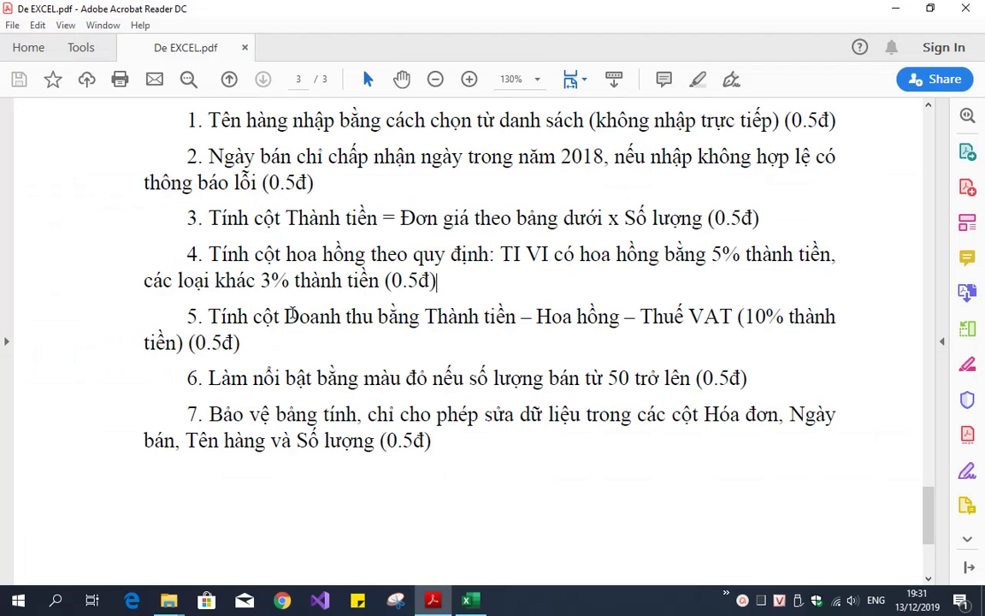
pyautogui.moveTo(285, 317); pyautogui.dragTo(182, 342)
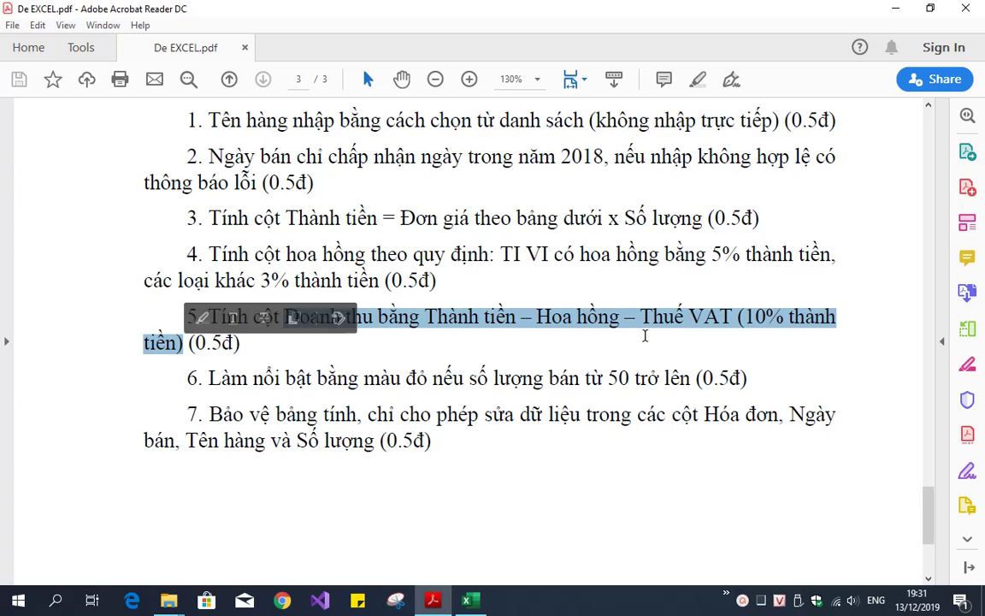
pyautogui.click(646, 336)
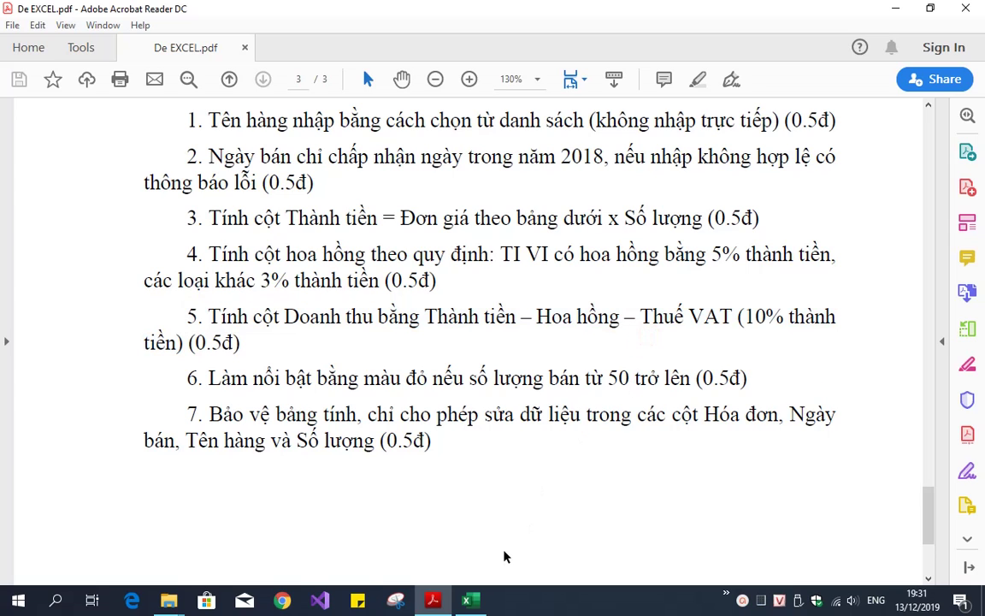
pyautogui.click(469, 600)
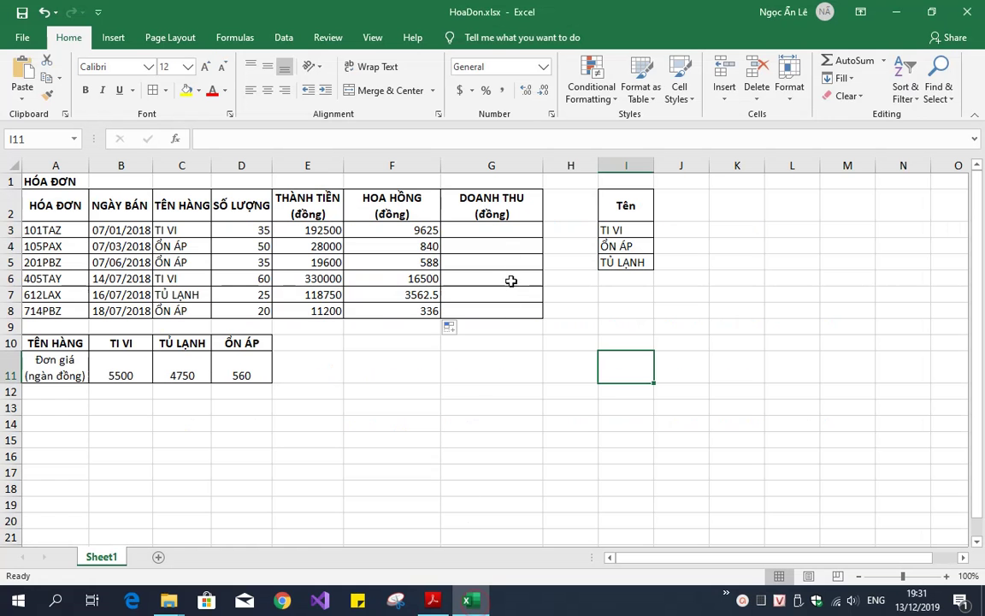
# Enter =E3-F3-E3*10% in G3, giving revenue 163625
pyautogui.click(509, 233)
pyautogui.write('=')
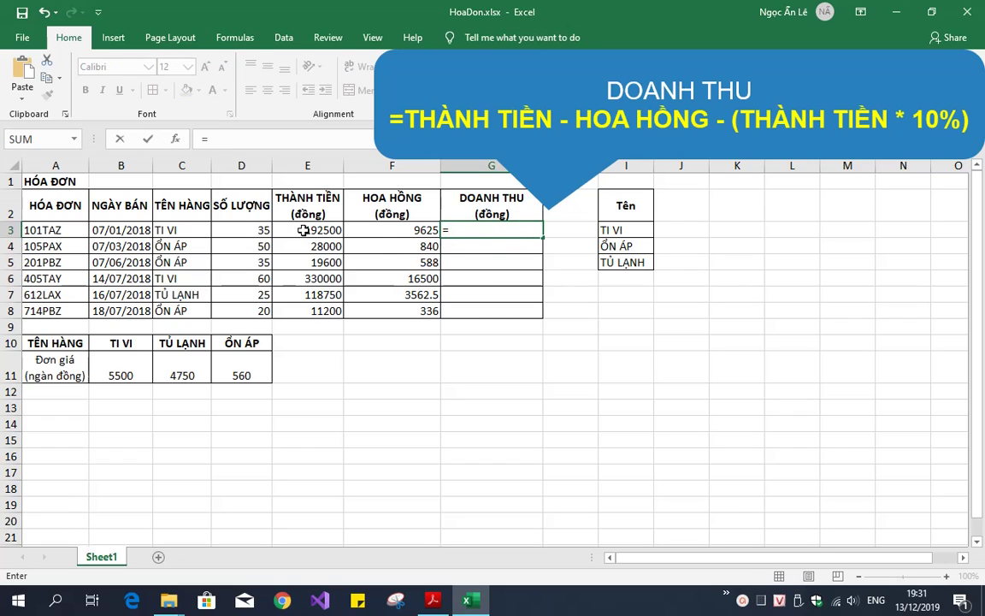
pyautogui.click(304, 230)
pyautogui.write('-')
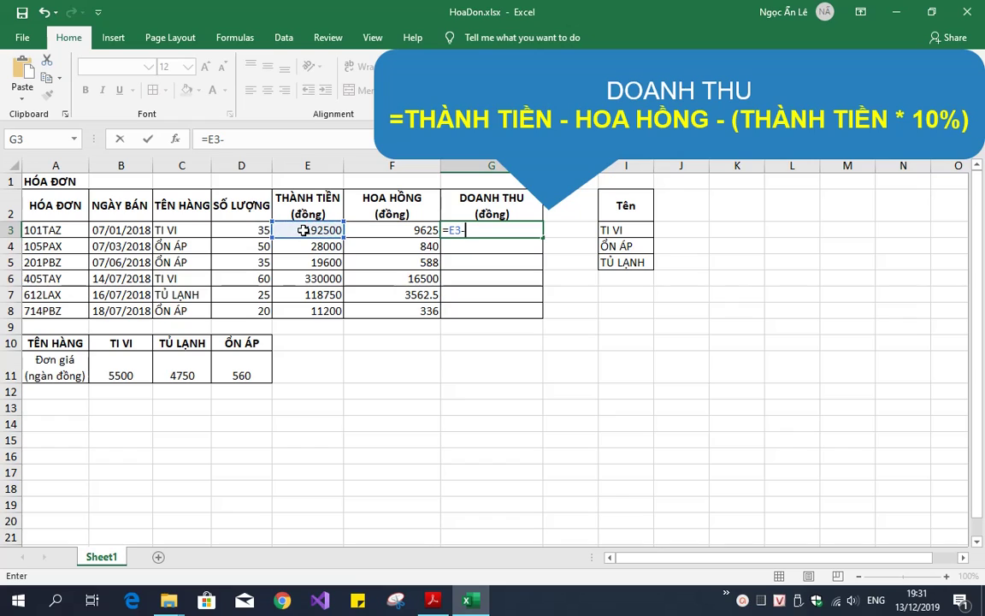
pyautogui.click(360, 231)
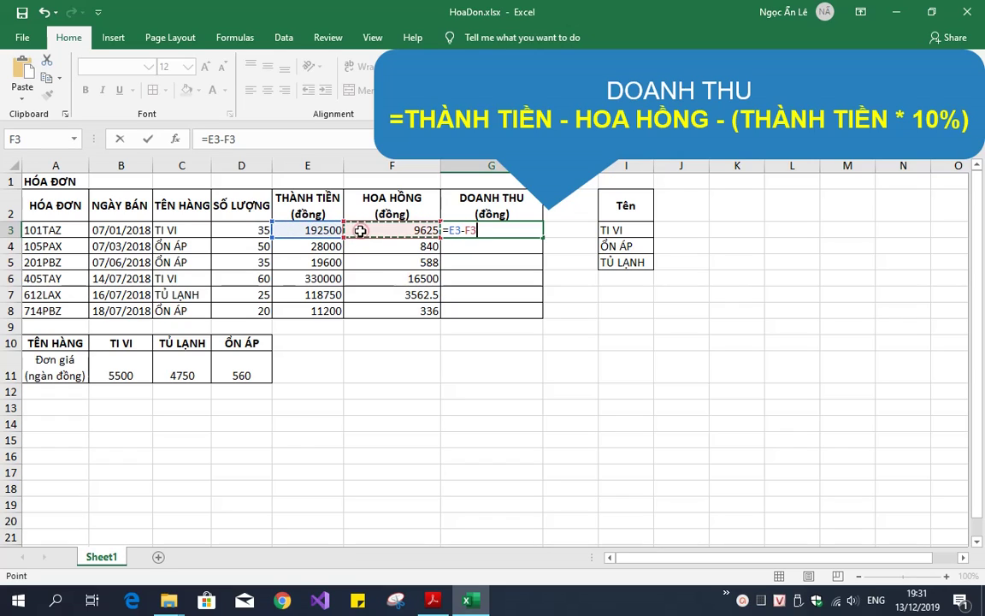
pyautogui.write('-')
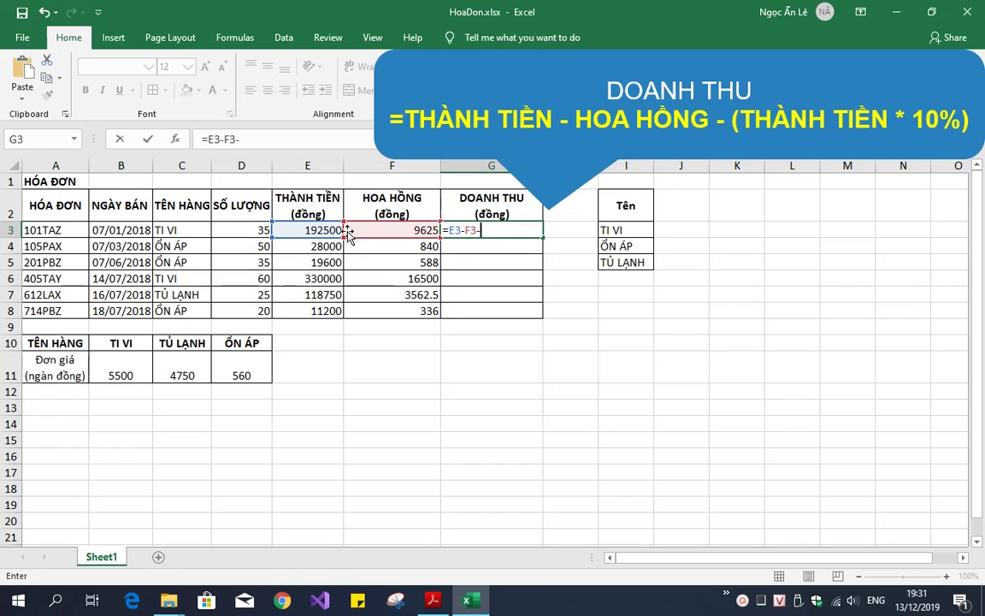
pyautogui.click(325, 230)
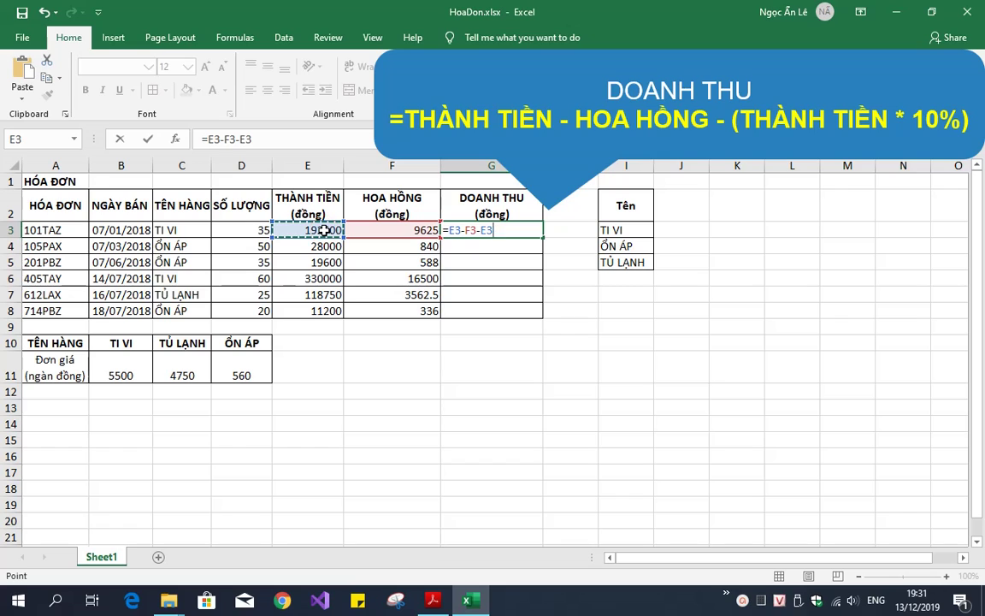
pyautogui.write('*10%')
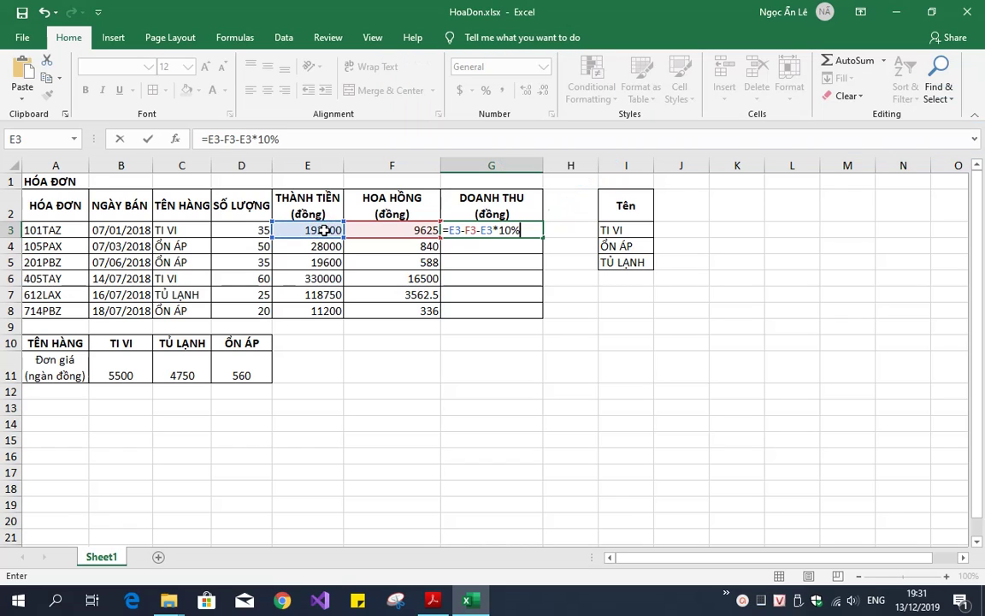
pyautogui.press('Return')
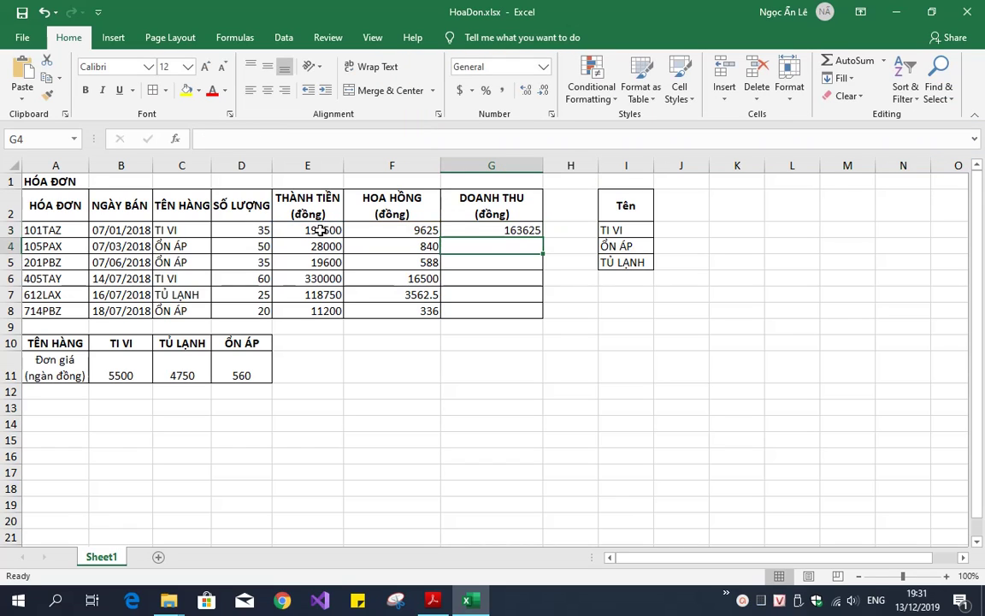
# Copy the G3 revenue formula down to G8, ending at 9744
pyautogui.click(525, 231)
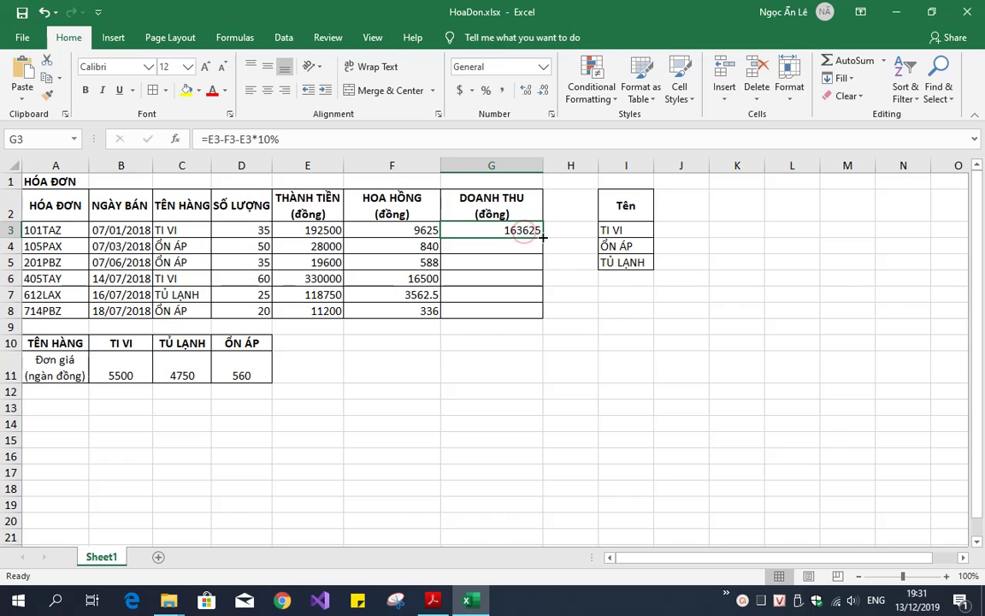
pyautogui.moveTo(542, 238); pyautogui.dragTo(545, 311)
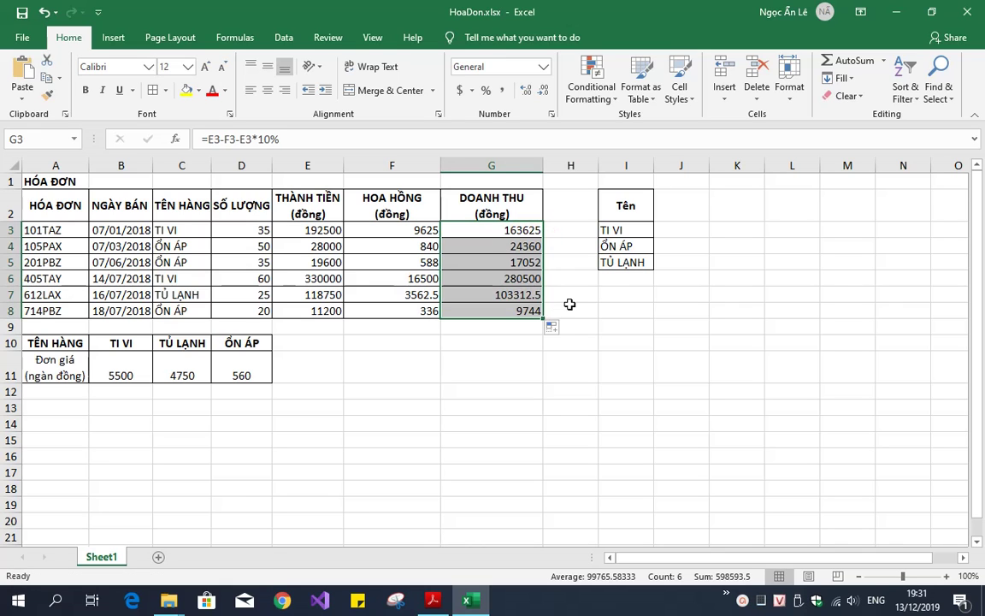
pyautogui.click(574, 308)
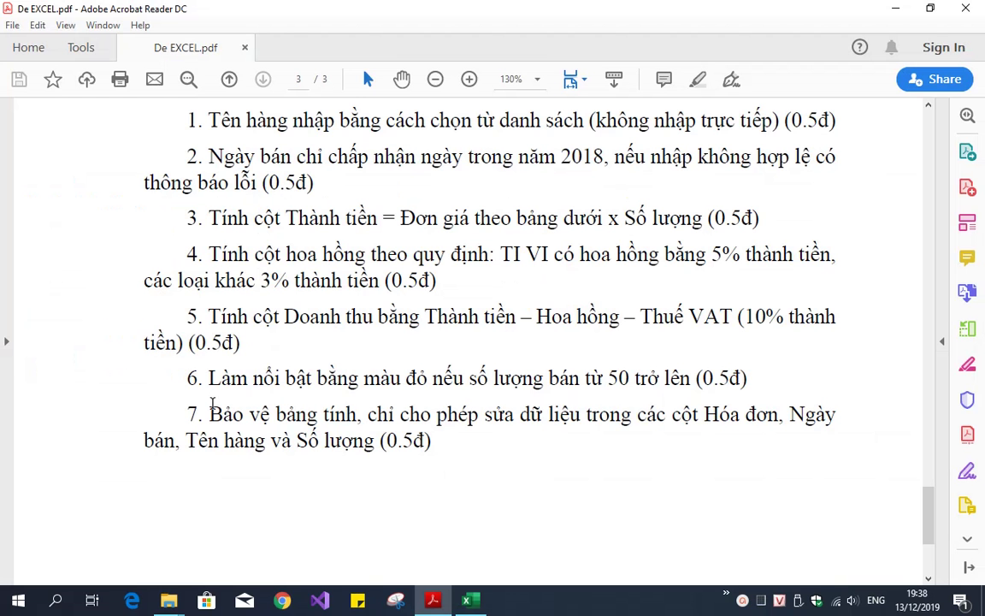
# Read requirement 6: highlight in red rows with quantity sold of 50 or more
pyautogui.moveTo(209, 377); pyautogui.dragTo(774, 379)
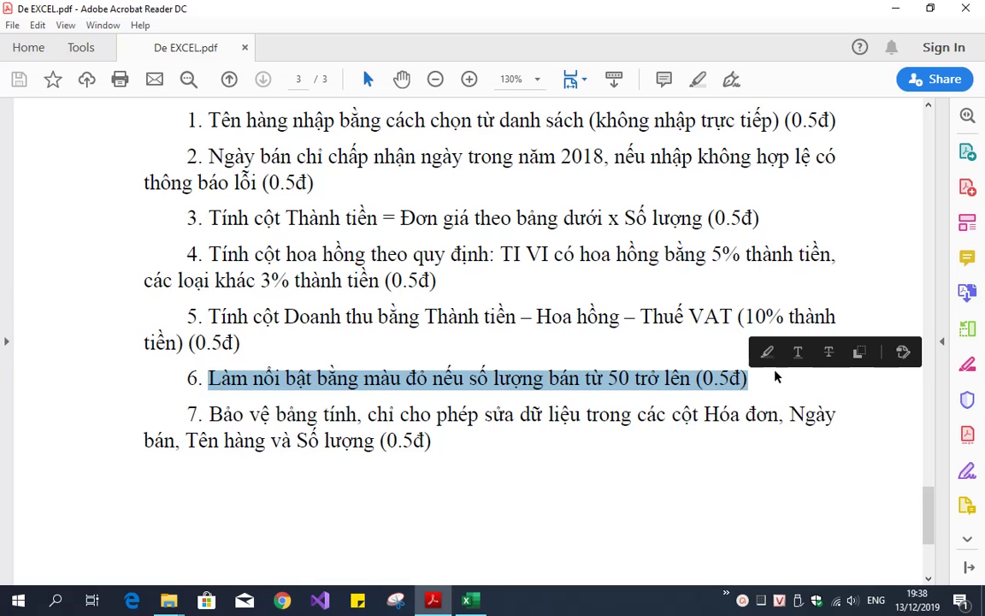
pyautogui.click(481, 603)
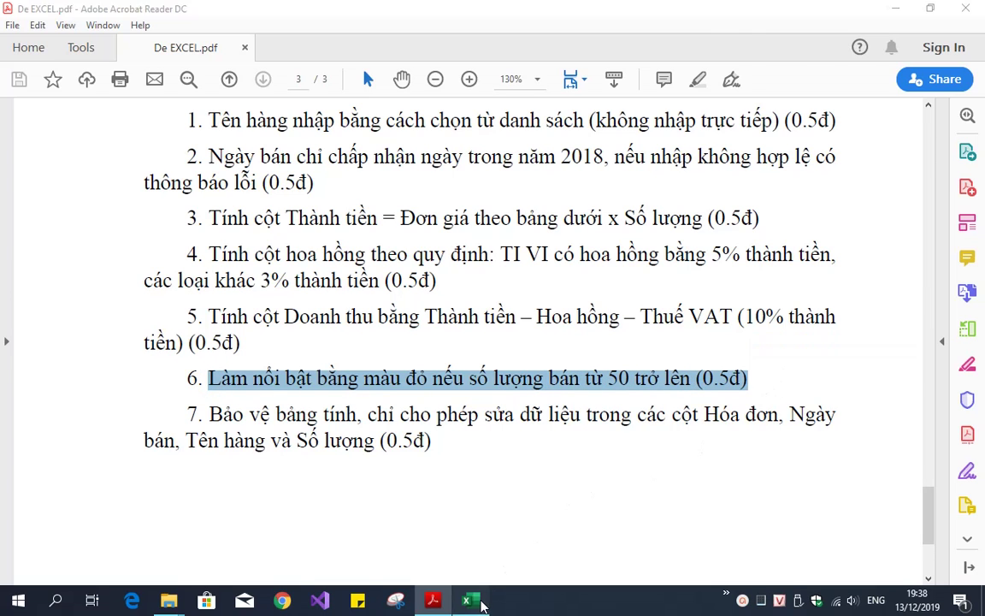
# On A3:G8, create a formula-based conditional formatting rule =$D3>=50
pyautogui.moveTo(61, 229); pyautogui.dragTo(490, 310)
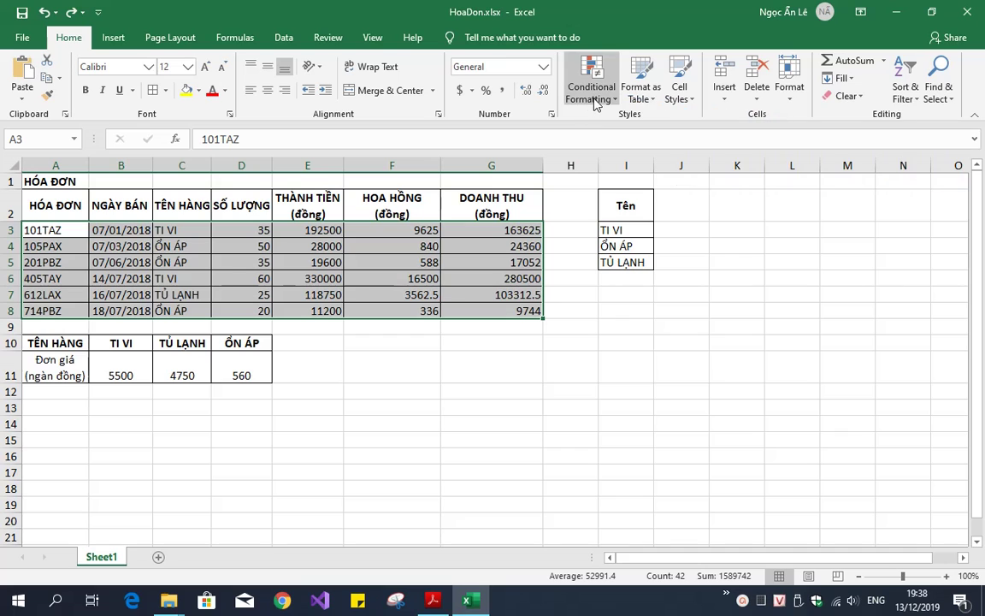
pyautogui.click(594, 95)
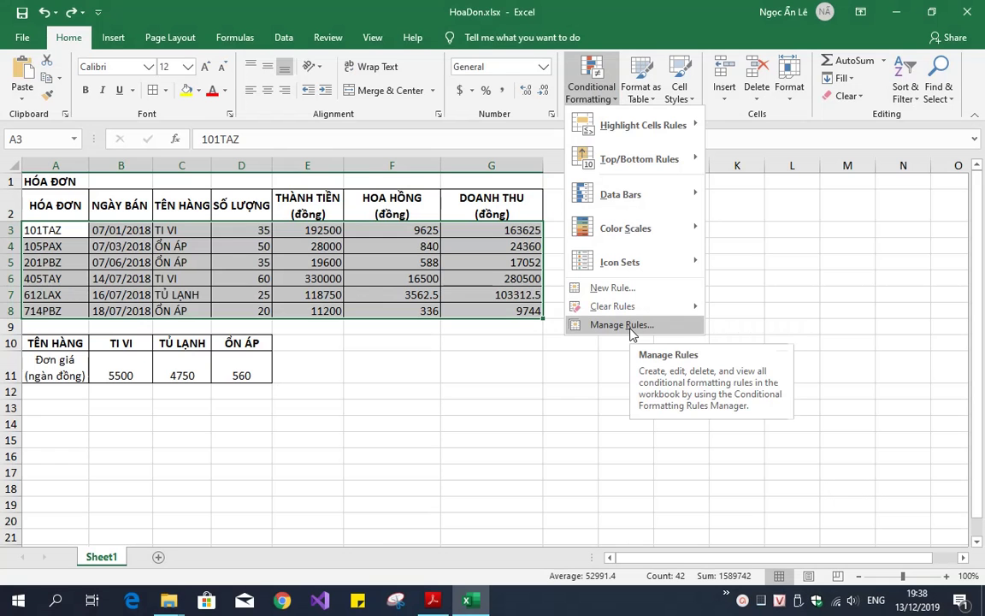
pyautogui.click(622, 324)
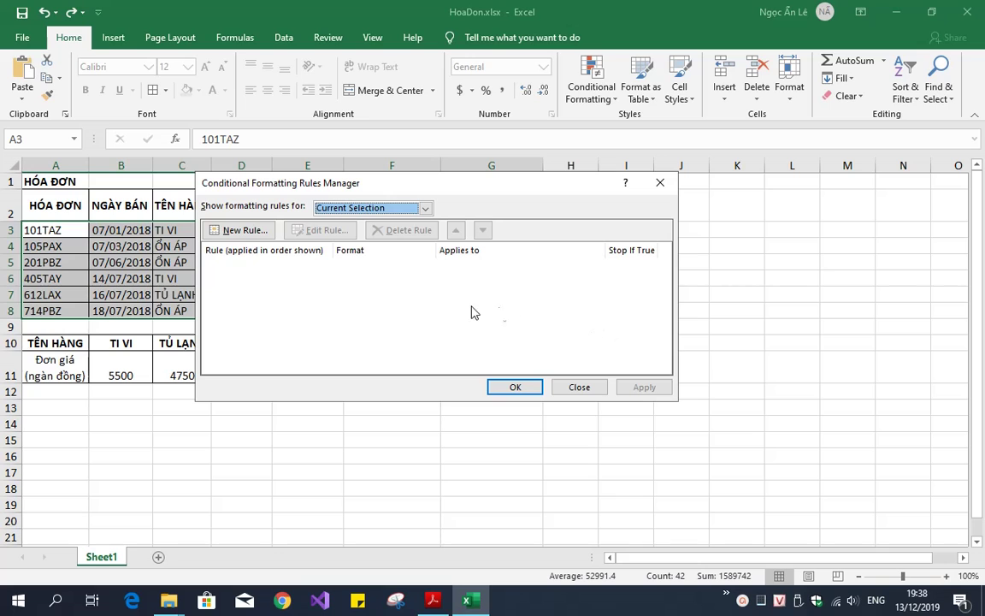
pyautogui.click(246, 230)
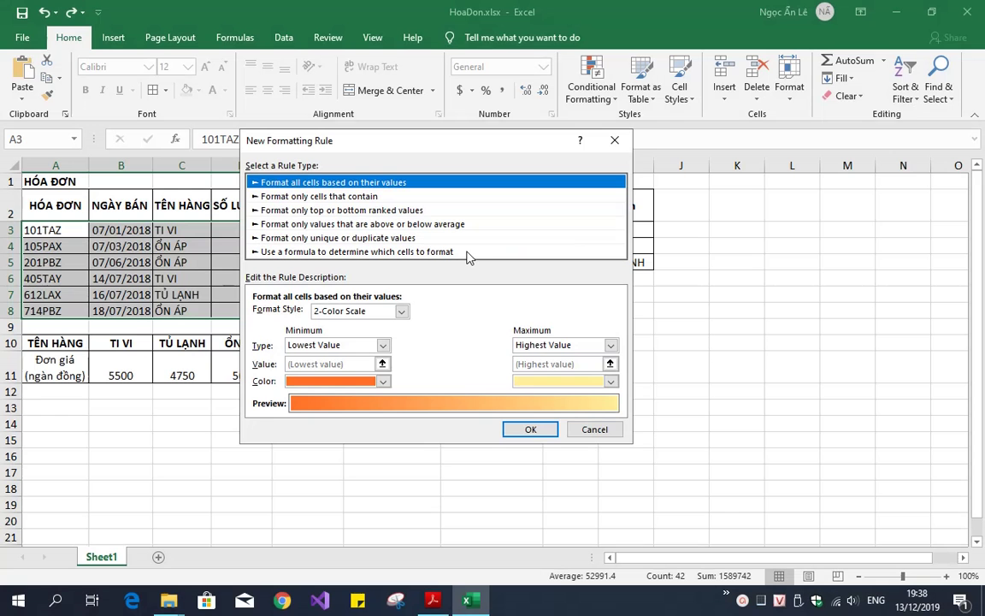
pyautogui.click(462, 252)
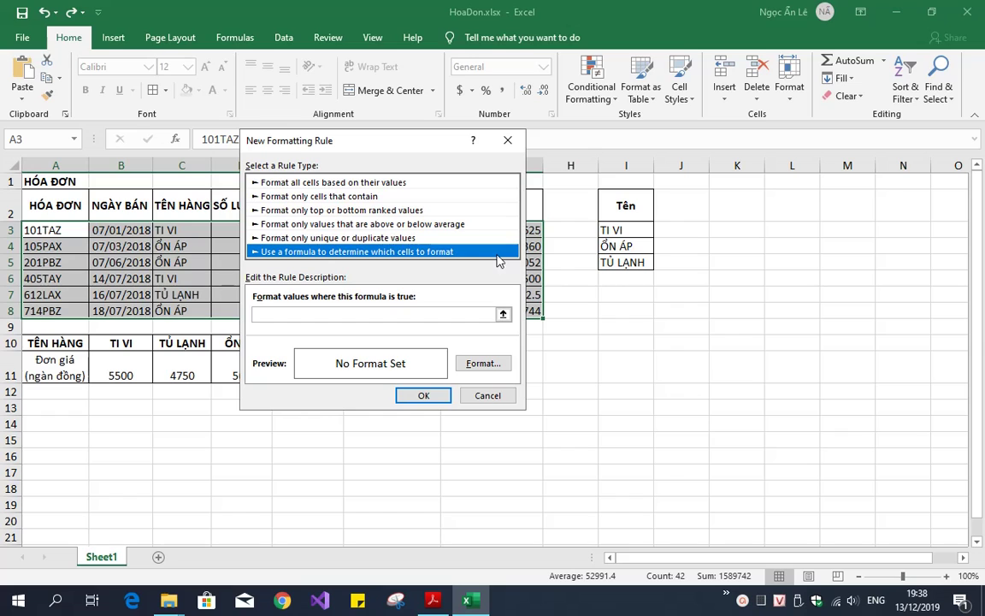
pyautogui.click(383, 316)
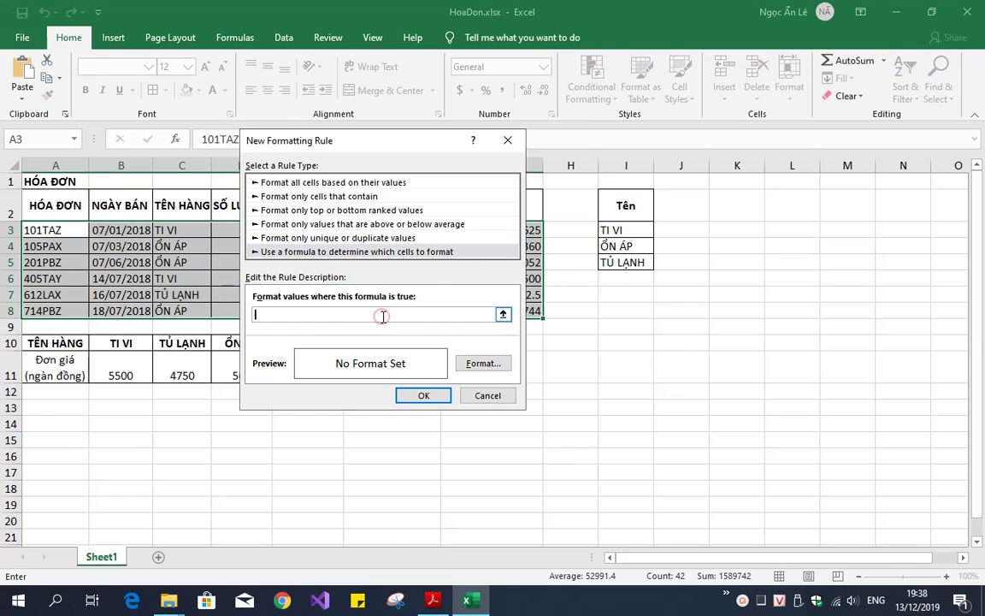
pyautogui.moveTo(379, 147); pyautogui.dragTo(517, 145)
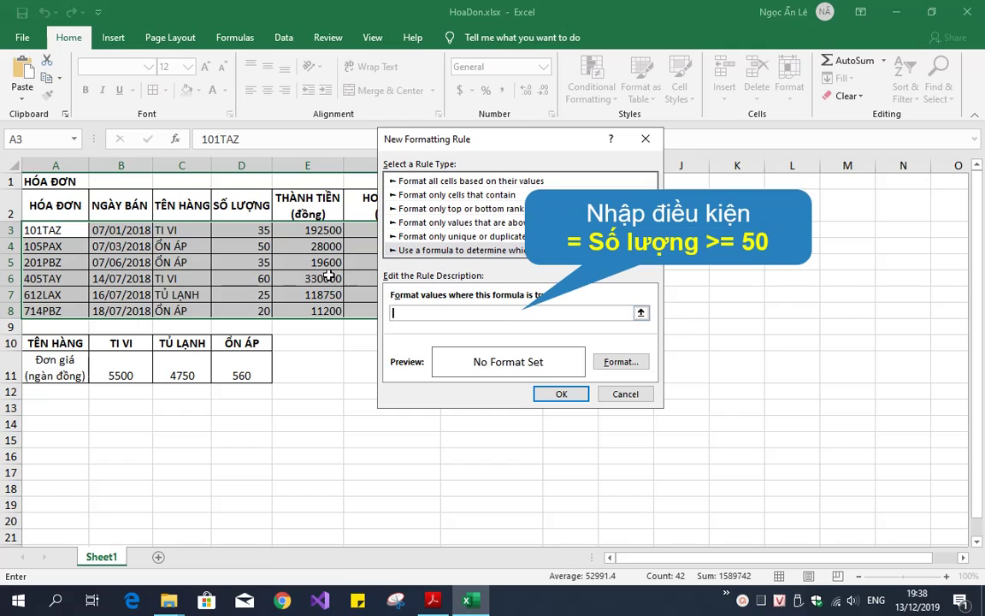
pyautogui.click(254, 230)
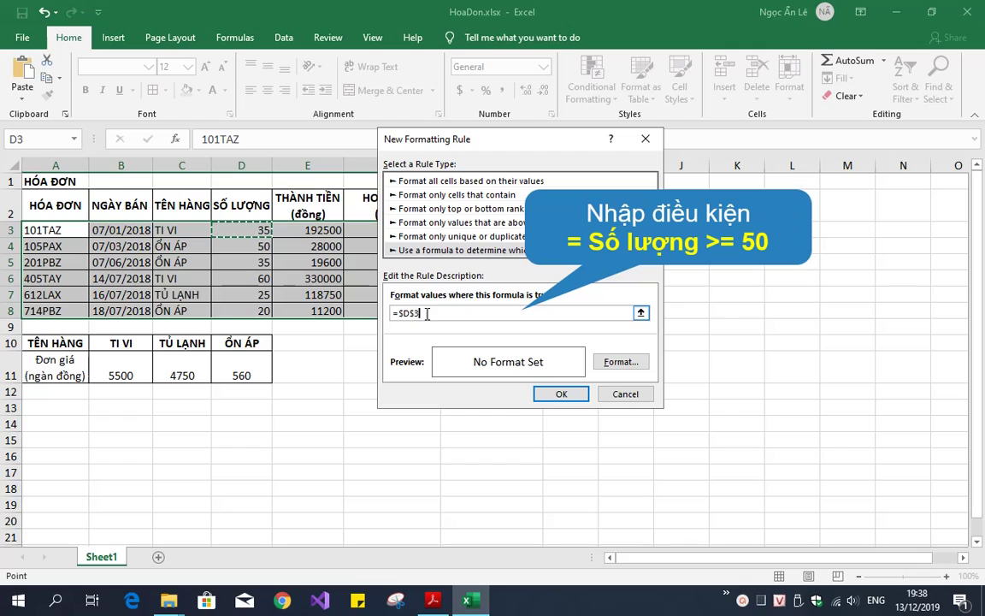
pyautogui.write('>')
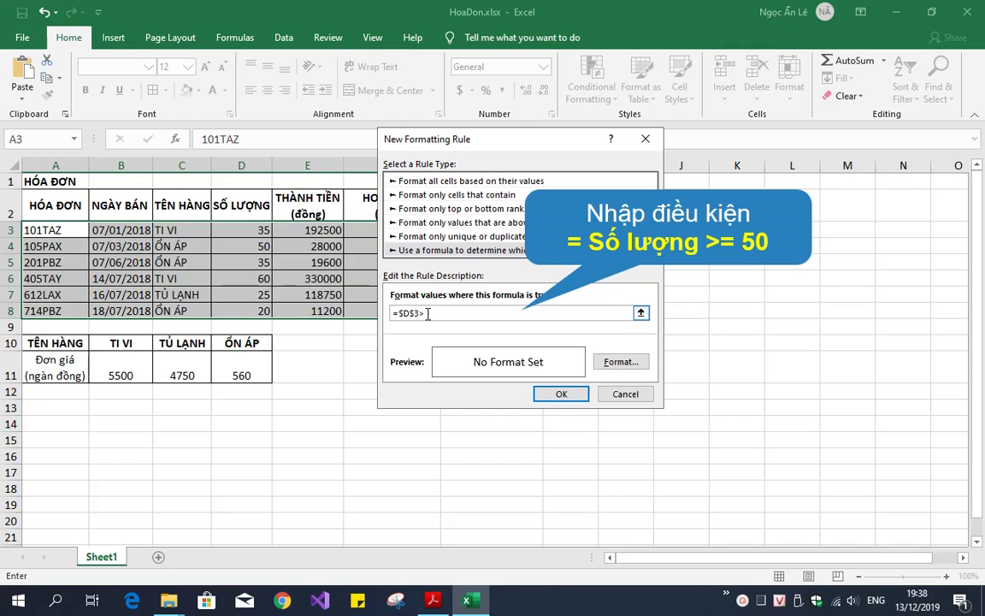
pyautogui.write('=50')
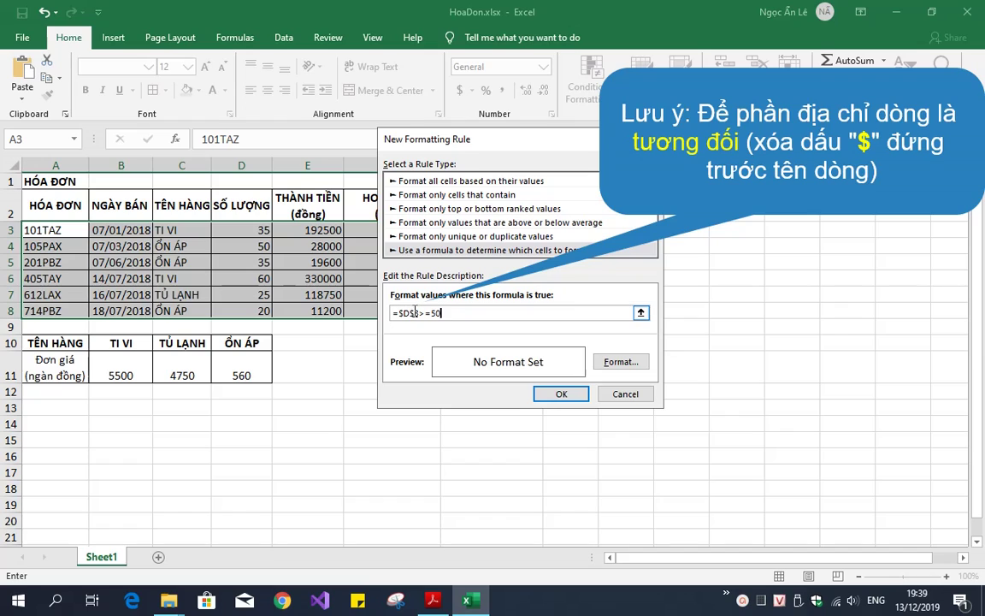
pyautogui.click(414, 313)
pyautogui.press('BackSpace')
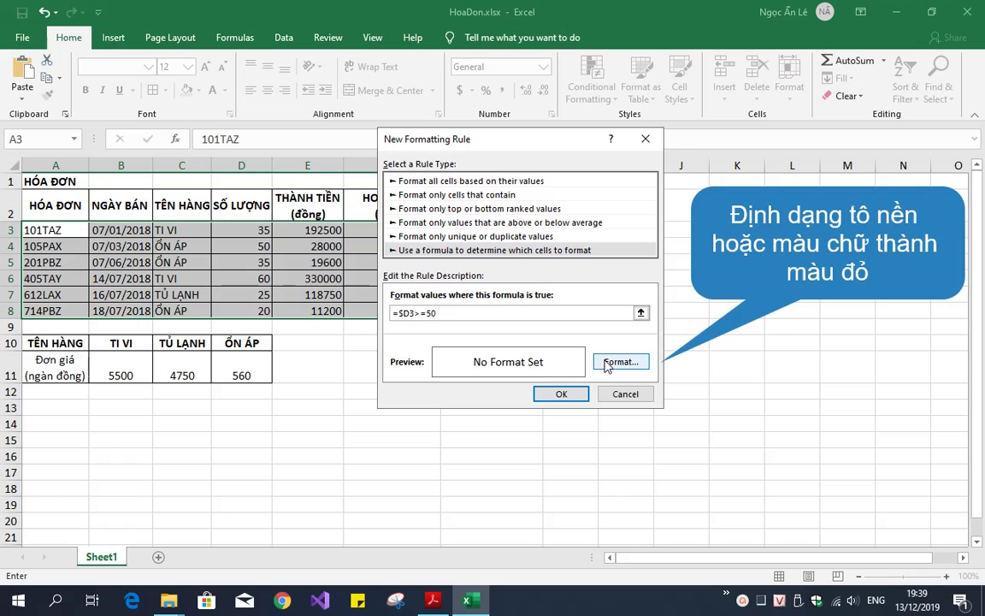
# Give the rule a red fill and apply it, turning rows 4 and 6 red
pyautogui.click(605, 366)
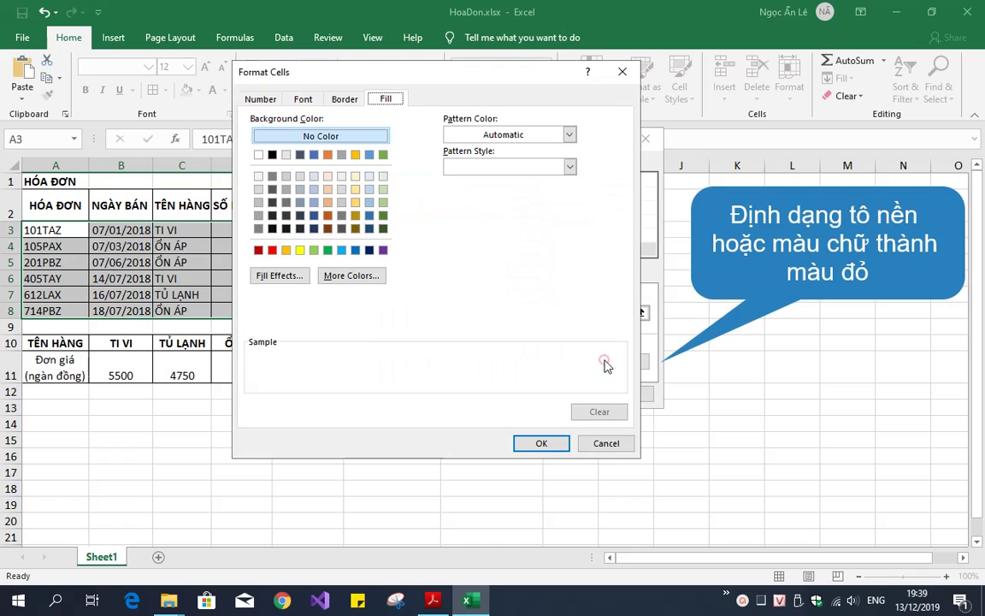
pyautogui.click(273, 250)
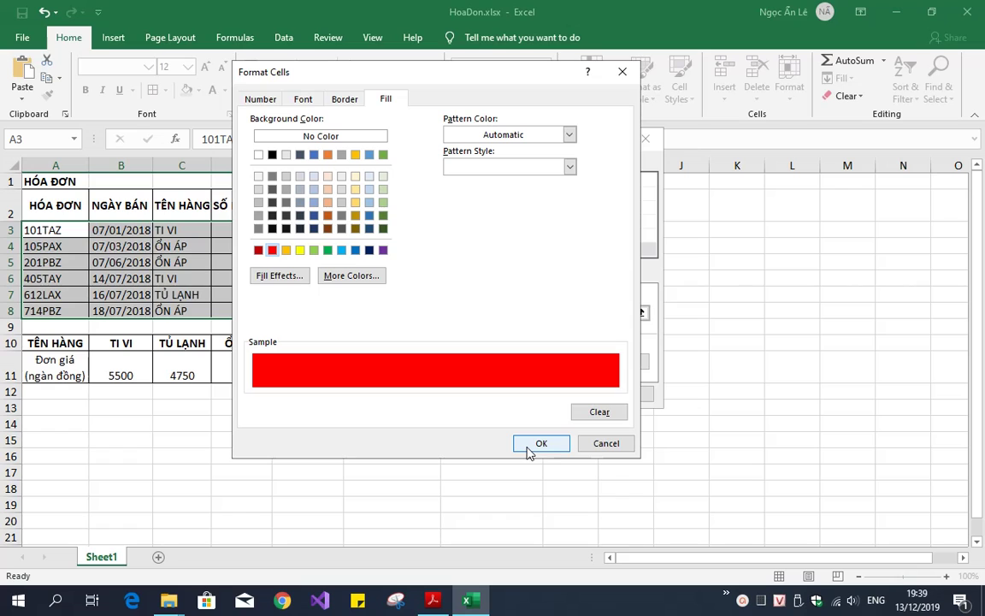
pyautogui.click(303, 100)
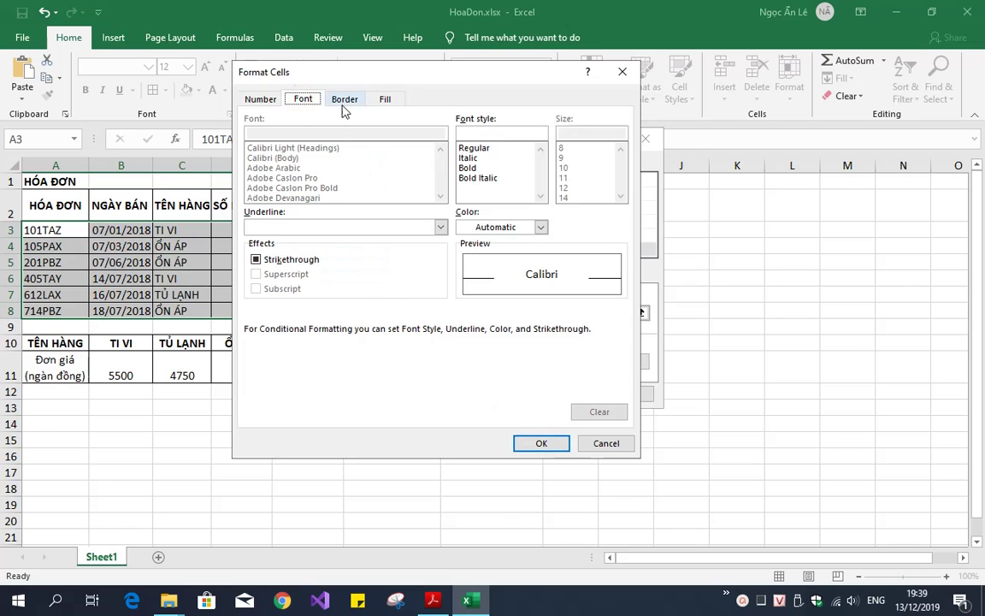
pyautogui.click(343, 101)
pyautogui.click(378, 102)
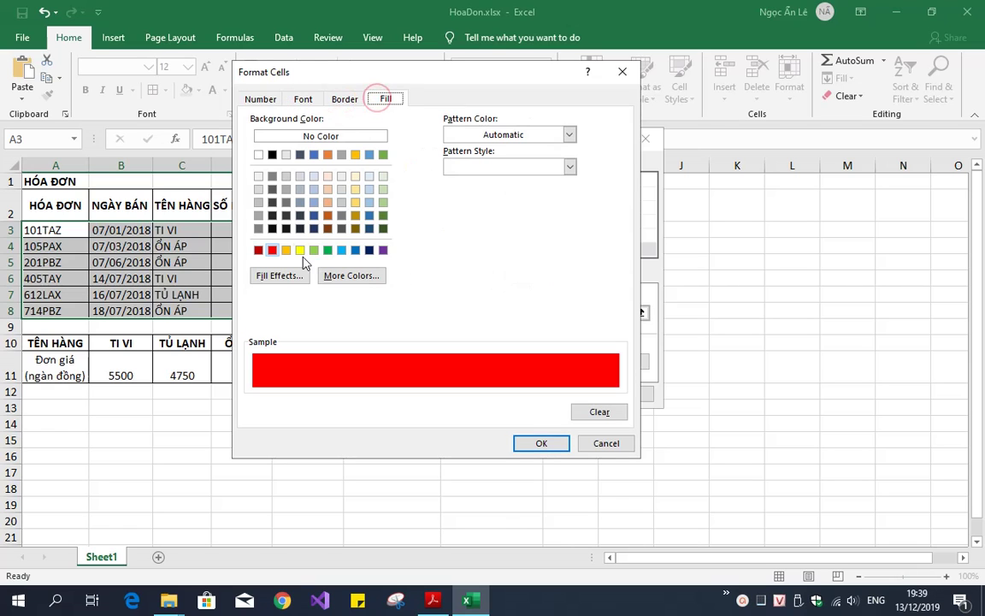
pyautogui.click(538, 443)
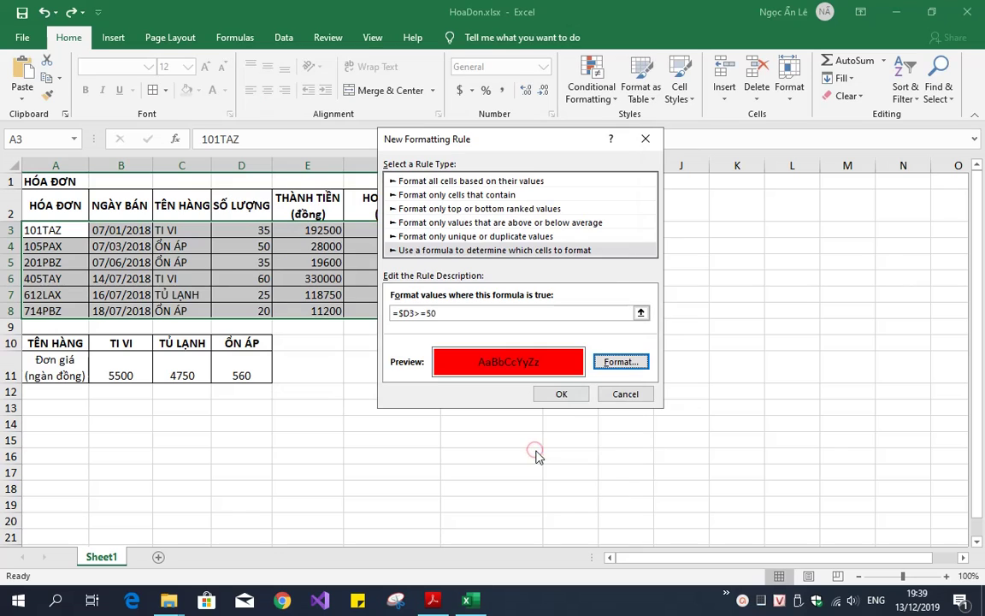
pyautogui.click(561, 395)
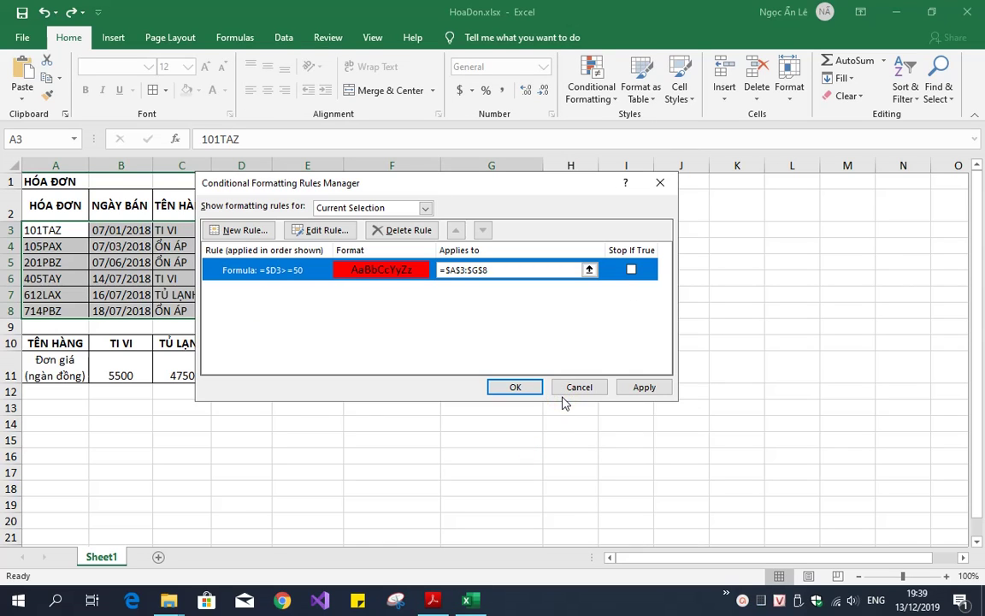
pyautogui.click(517, 388)
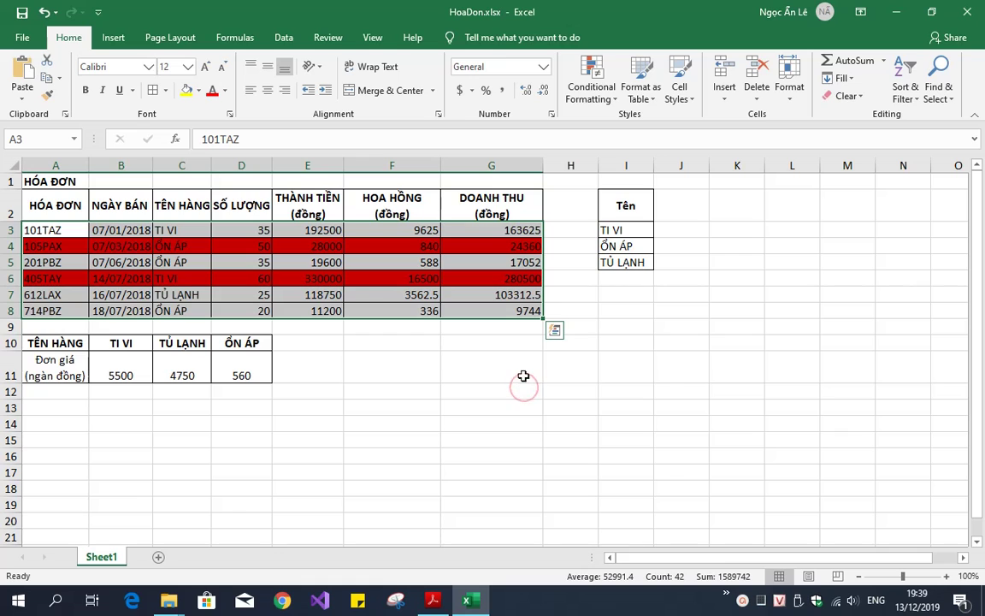
# Deselect the invoice table to view the red-highlighted rows and move to an empty cell below the item list
pyautogui.click(511, 366)
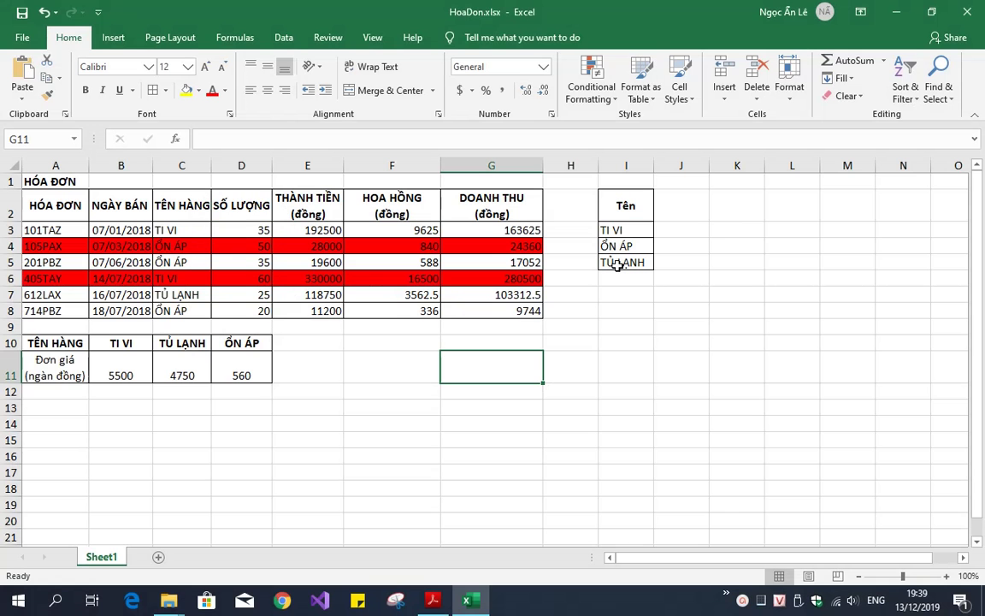
pyautogui.click(618, 263)
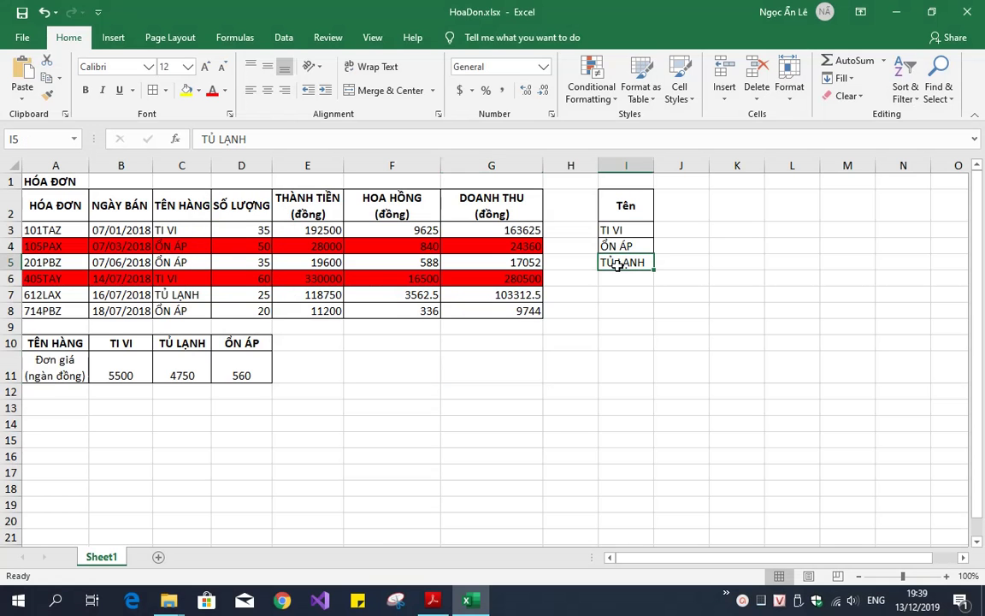
pyautogui.click(625, 312)
pyautogui.click(625, 311)
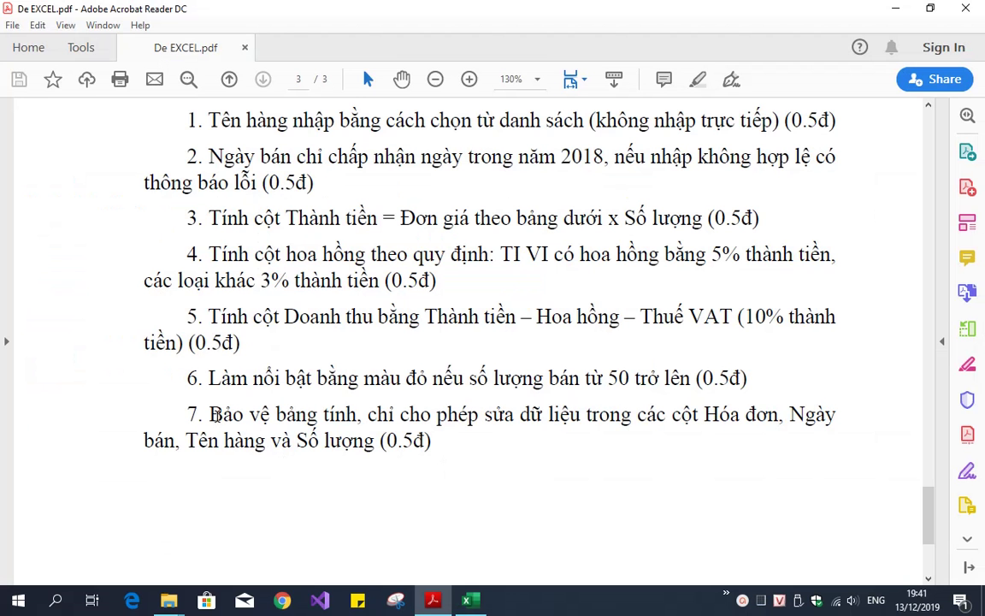
# Read requirement 7 in De EXCEL.pdf: protect the sheet except the four editable input columns
pyautogui.moveTo(216, 416); pyautogui.dragTo(477, 415)
pyautogui.click(405, 438)
pyautogui.moveTo(367, 416); pyautogui.dragTo(583, 416)
pyautogui.click(629, 459)
pyautogui.moveTo(704, 415); pyautogui.dragTo(377, 444)
pyautogui.click(455, 446)
pyautogui.click(467, 600)
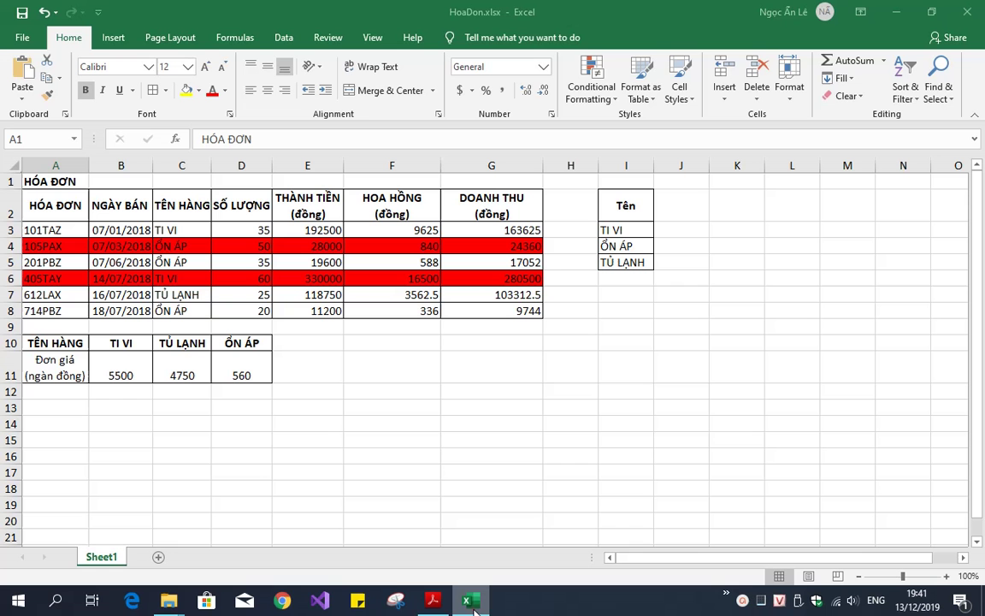
# Inspect the whole worksheet's Format Cells protection settings, closing without changes
pyautogui.click(11, 165)
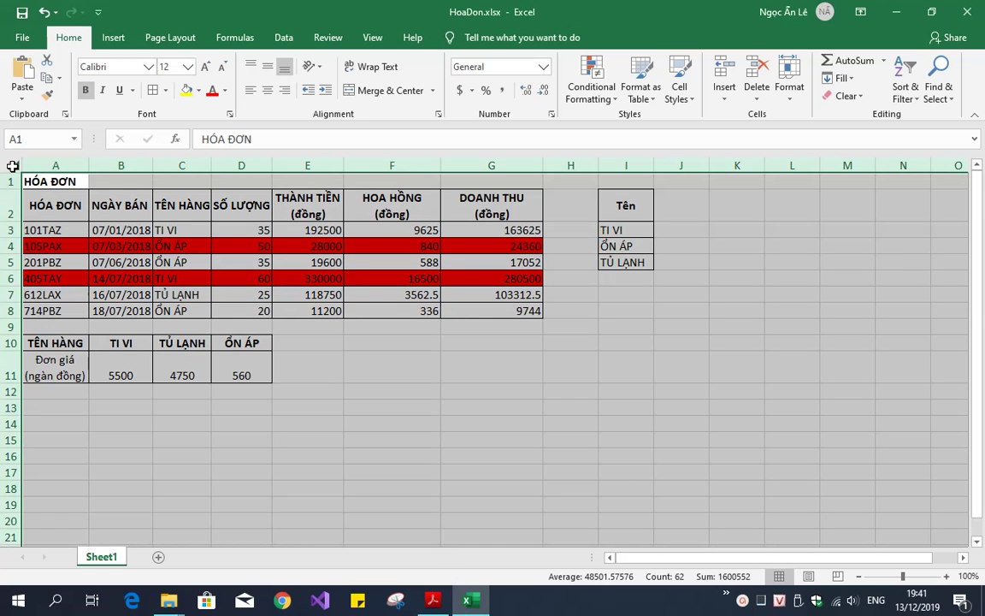
pyautogui.rightClick(77, 199)
pyautogui.click(120, 363)
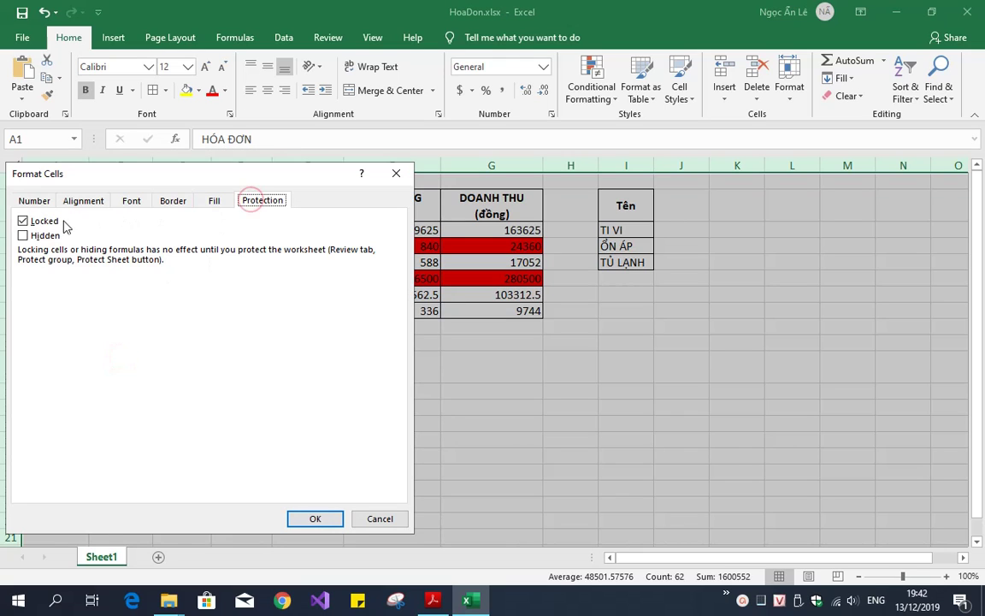
pyautogui.click(382, 519)
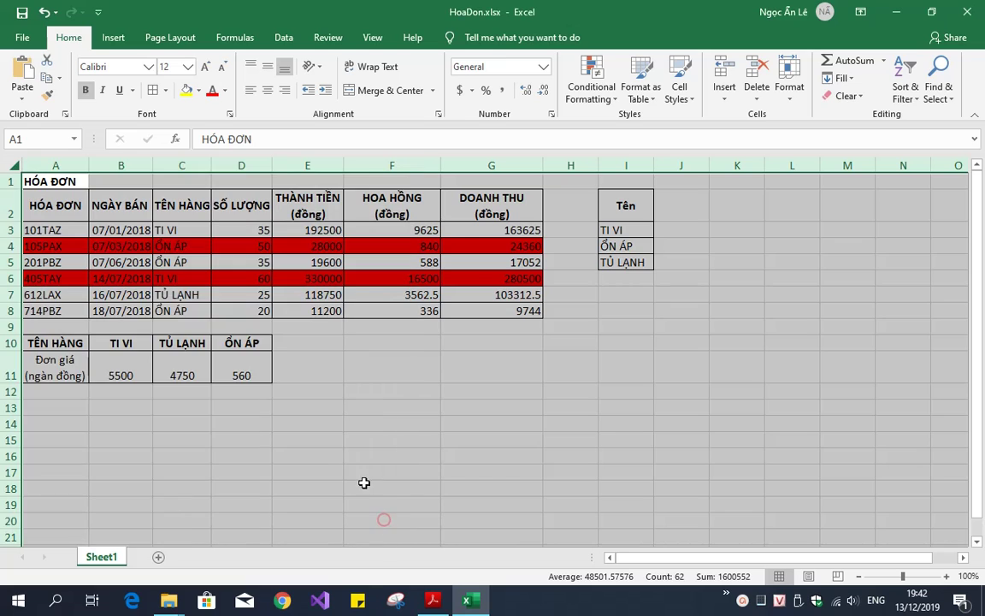
pyautogui.click(334, 440)
# Unlock the input cells A3:D8 by clearing Locked in Format Cells > Protection
pyautogui.moveTo(60, 231); pyautogui.dragTo(233, 308)
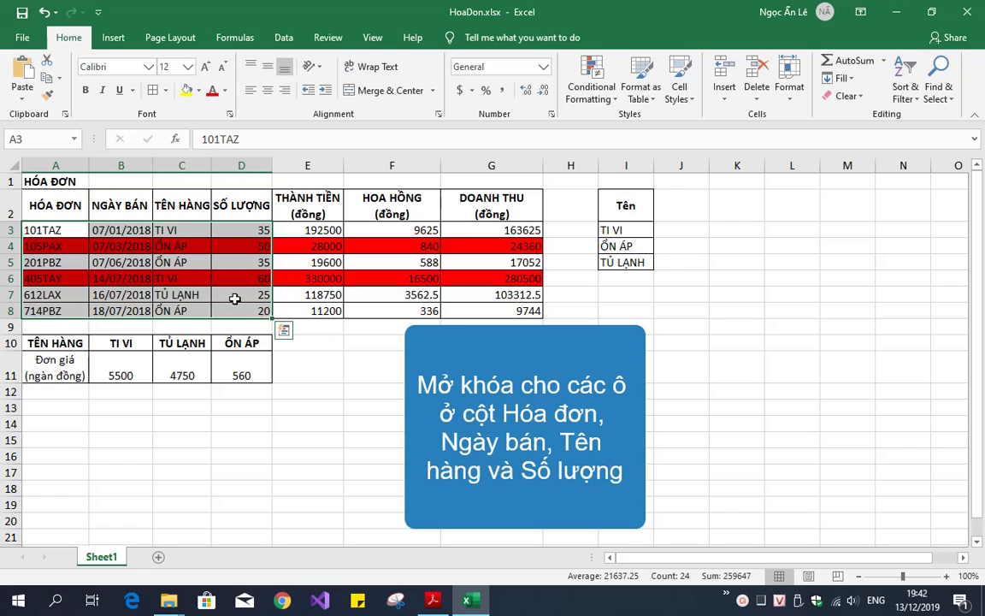
pyautogui.rightClick(236, 301)
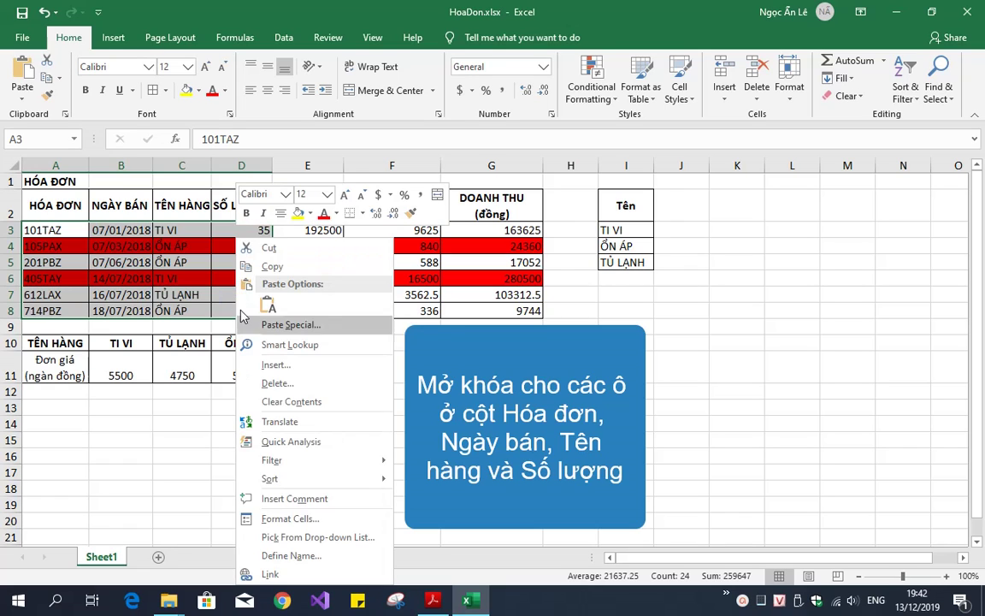
pyautogui.click(282, 519)
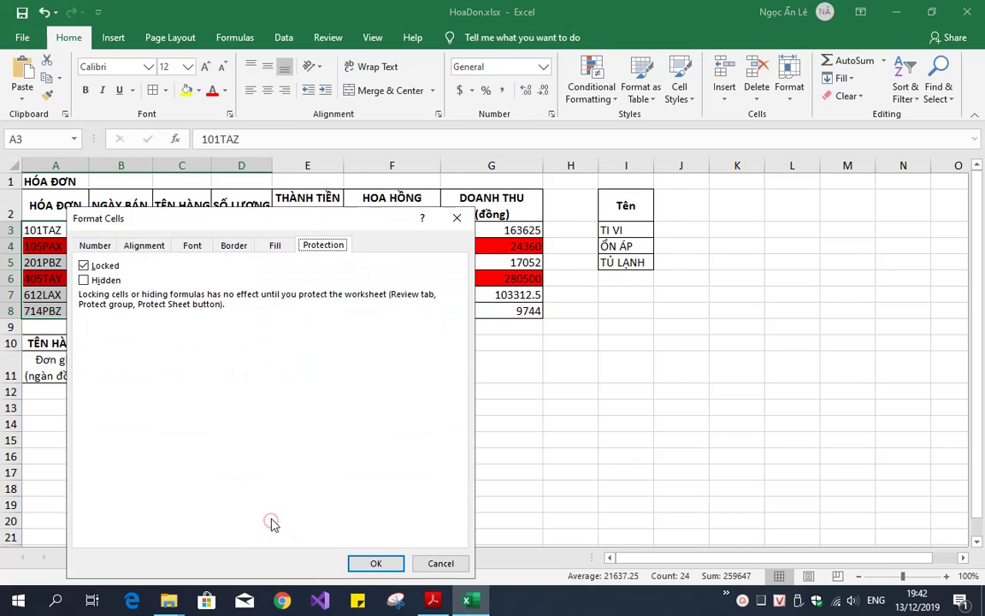
pyautogui.click(113, 268)
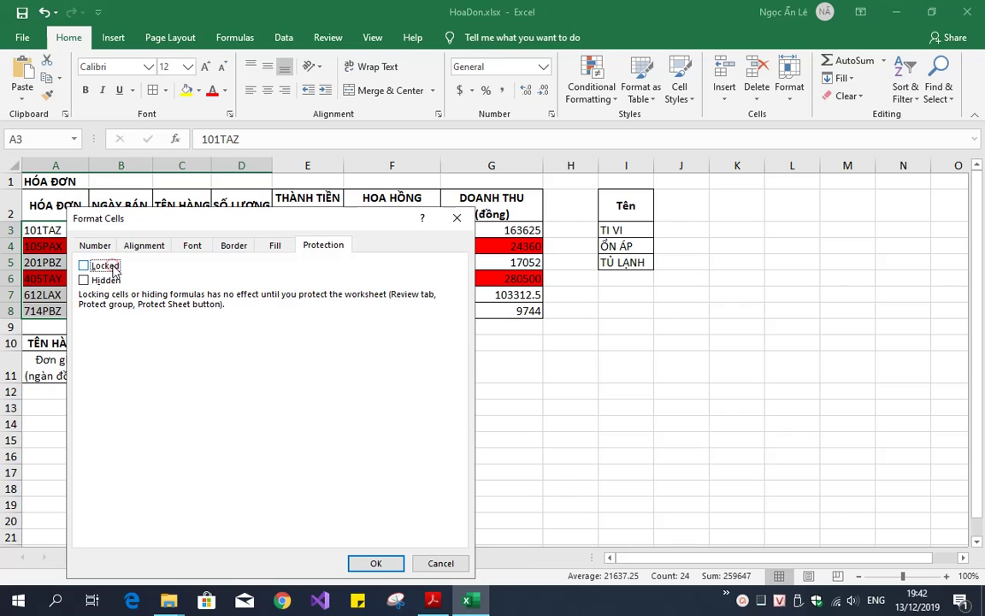
pyautogui.click(374, 563)
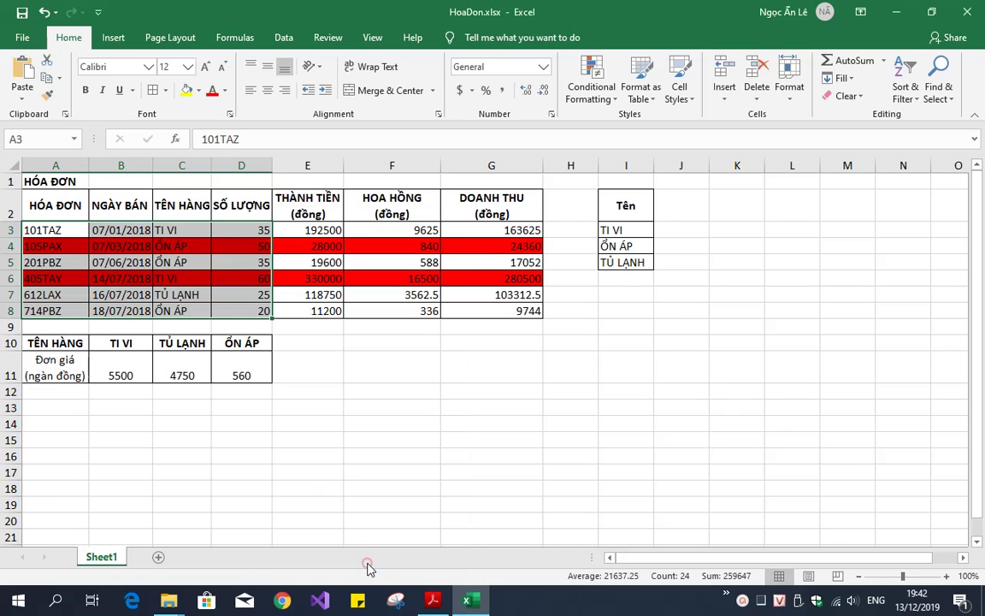
# Protect Sheet1 from the Review tab with a password, entering it and confirming it
pyautogui.click(324, 374)
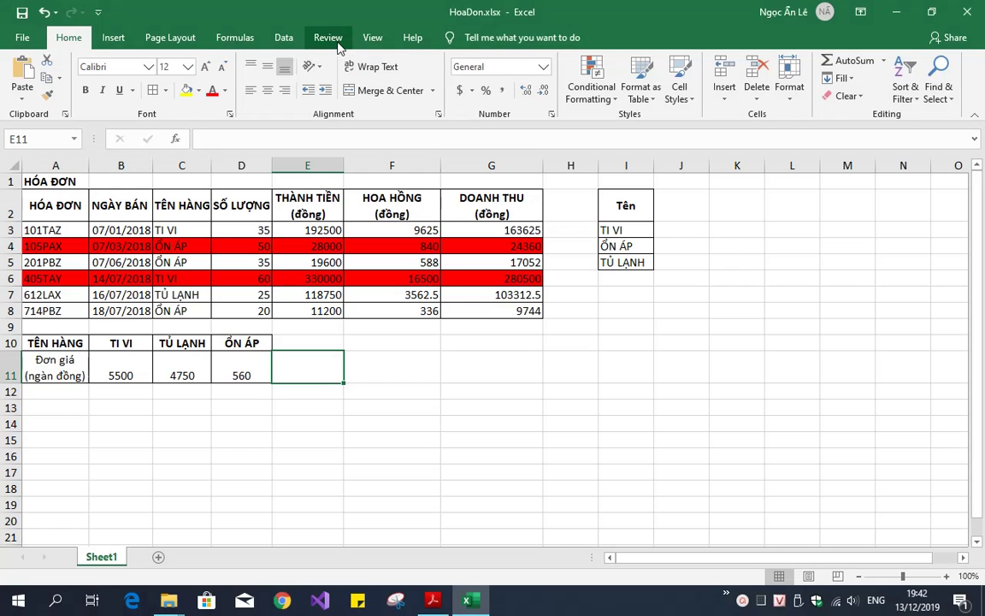
pyautogui.click(337, 44)
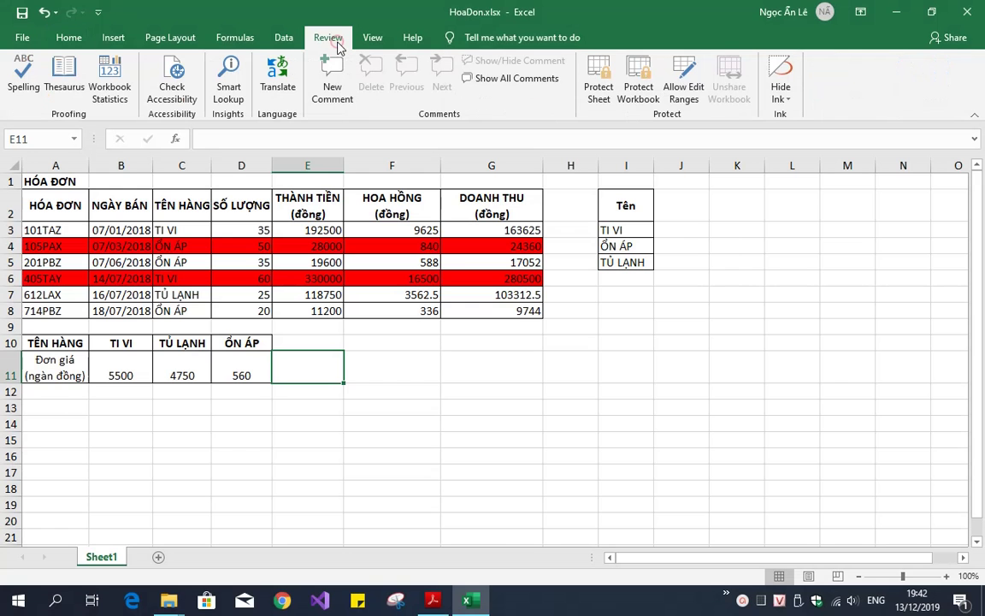
pyautogui.click(602, 96)
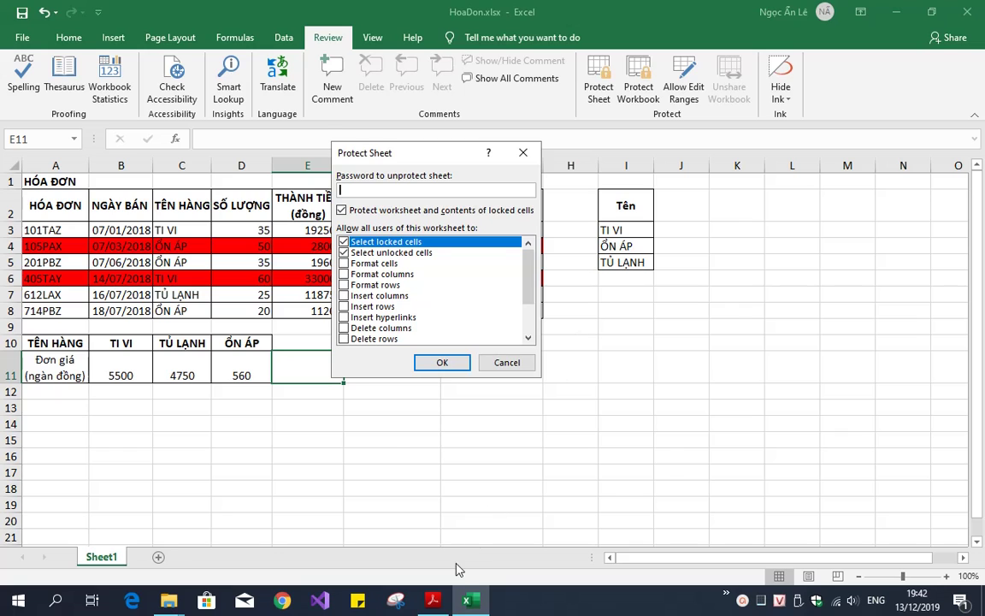
pyautogui.click(433, 601)
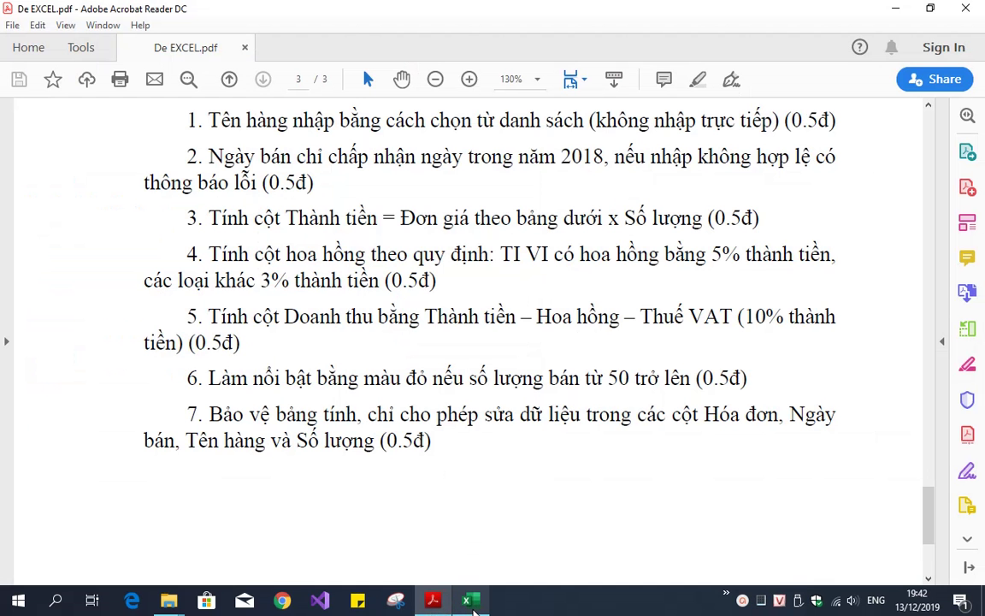
pyautogui.click(473, 602)
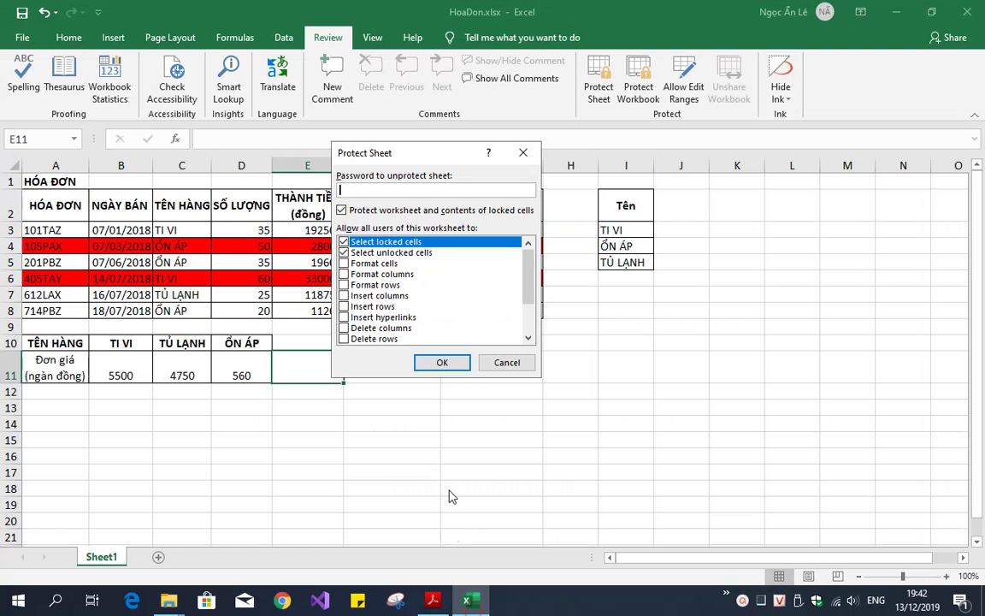
pyautogui.write('1')
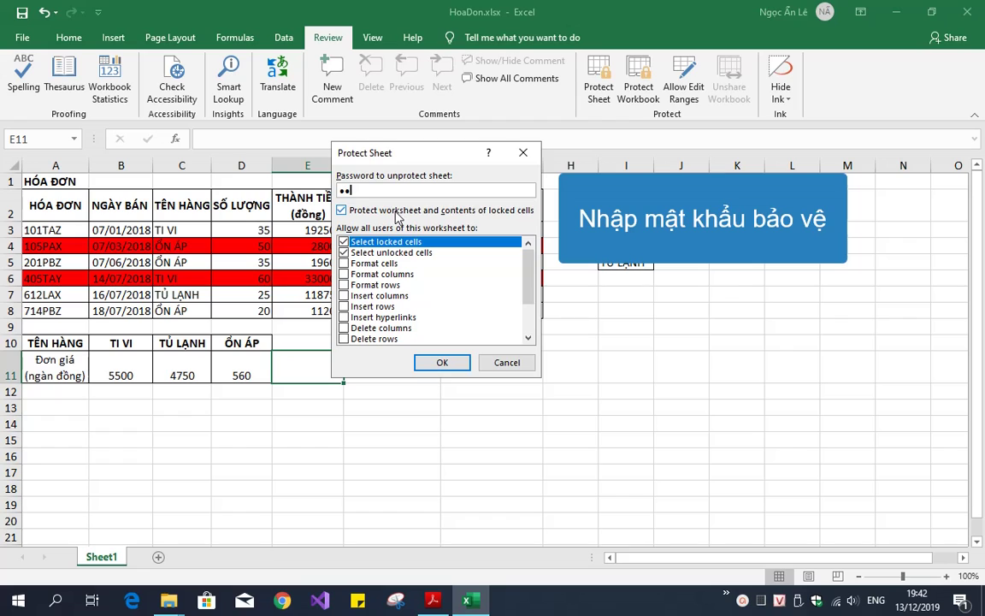
pyautogui.write('234')
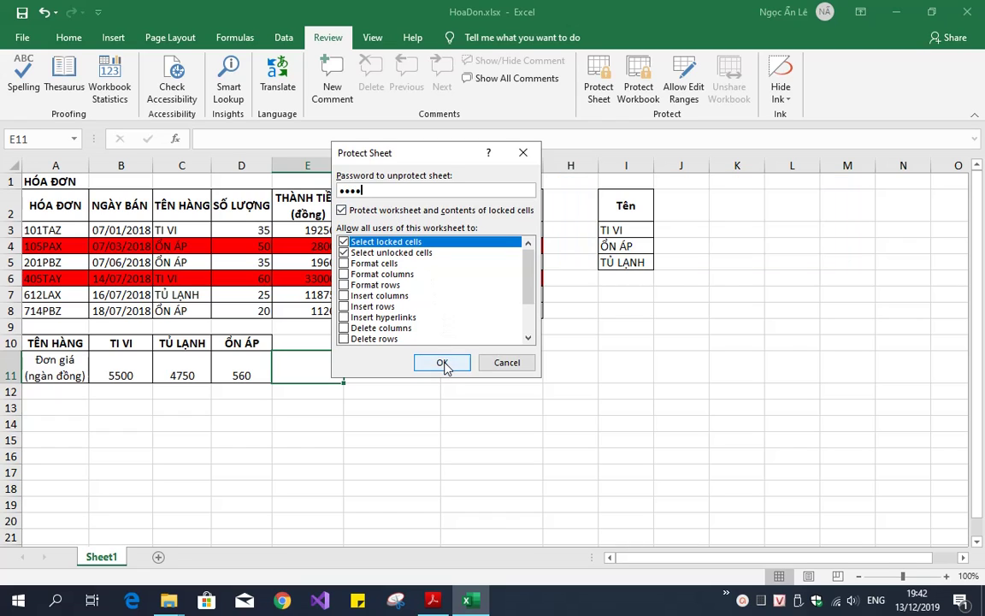
pyautogui.click(442, 362)
pyautogui.write('12')
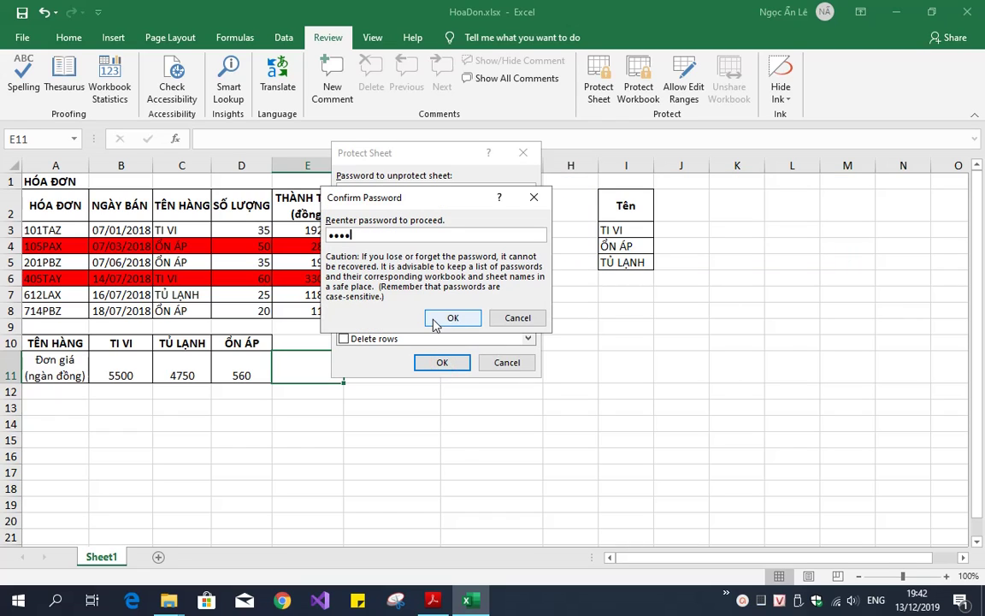
pyautogui.click(436, 320)
pyautogui.hotkey('ctrl', 's')
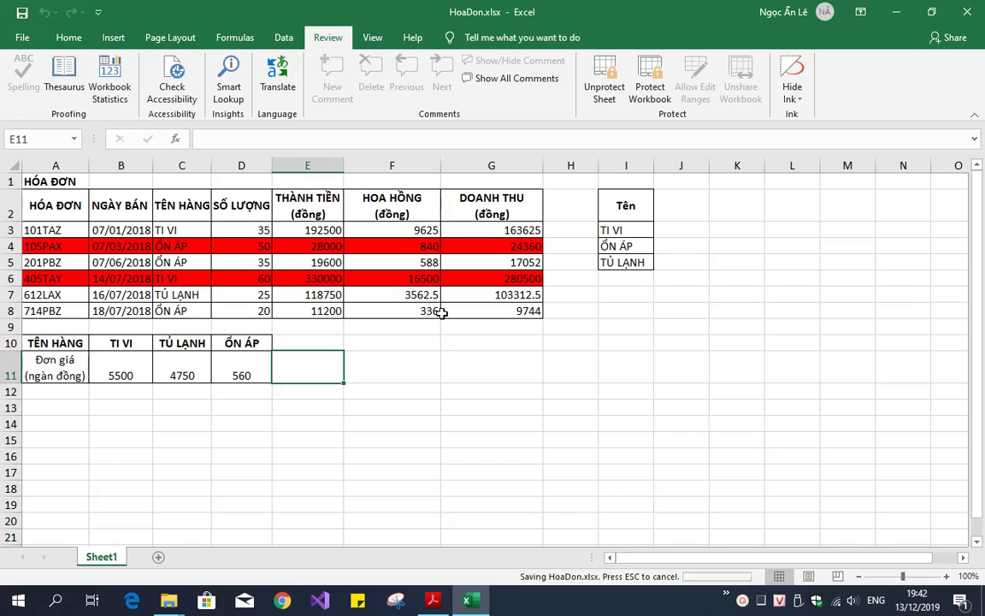
pyautogui.click(420, 364)
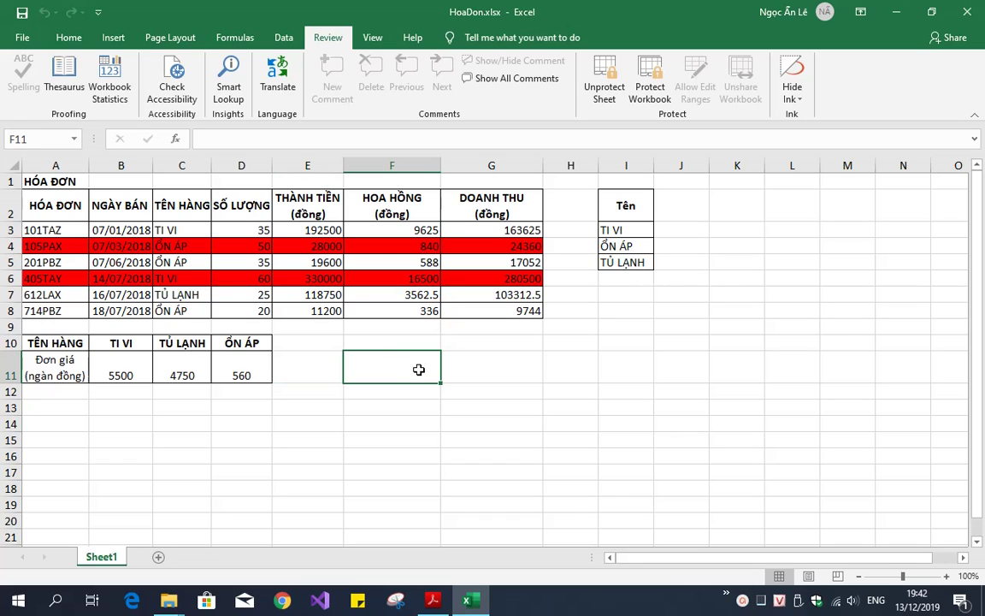
pyautogui.click(193, 231)
pyautogui.click(220, 234)
pyautogui.click(218, 232)
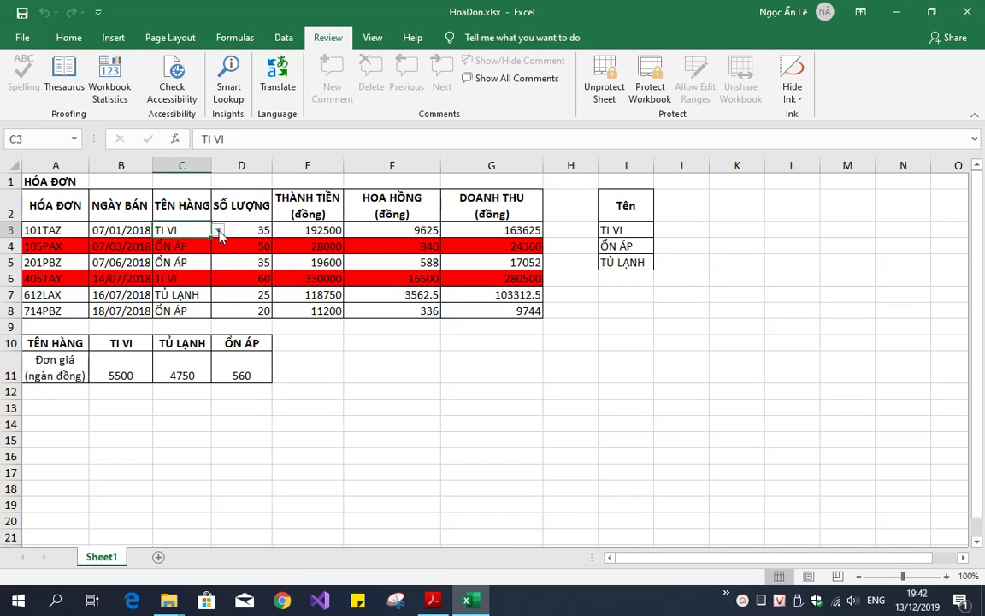
pyautogui.click(238, 228)
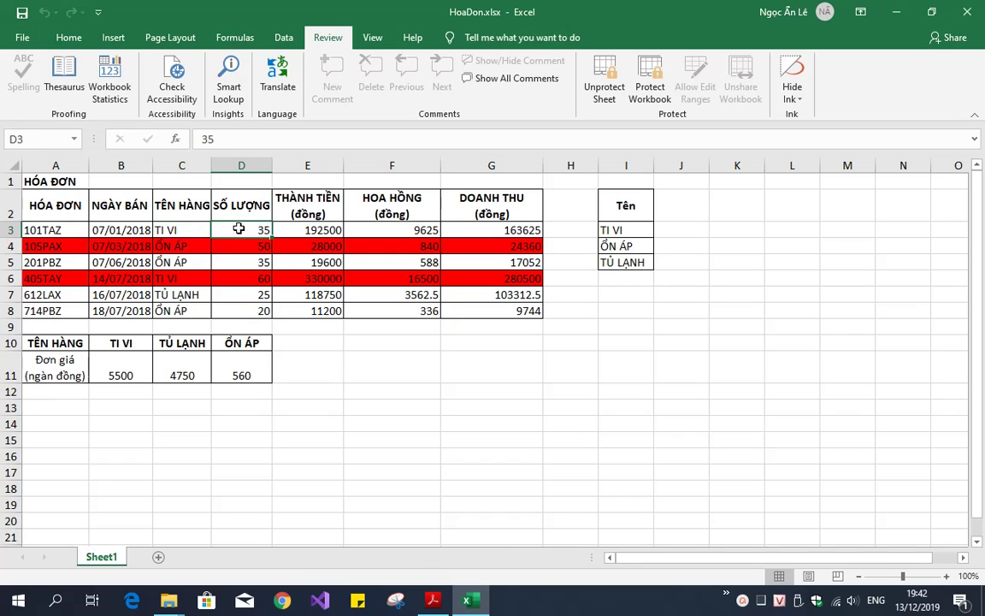
pyautogui.click(333, 371)
pyautogui.click(190, 231)
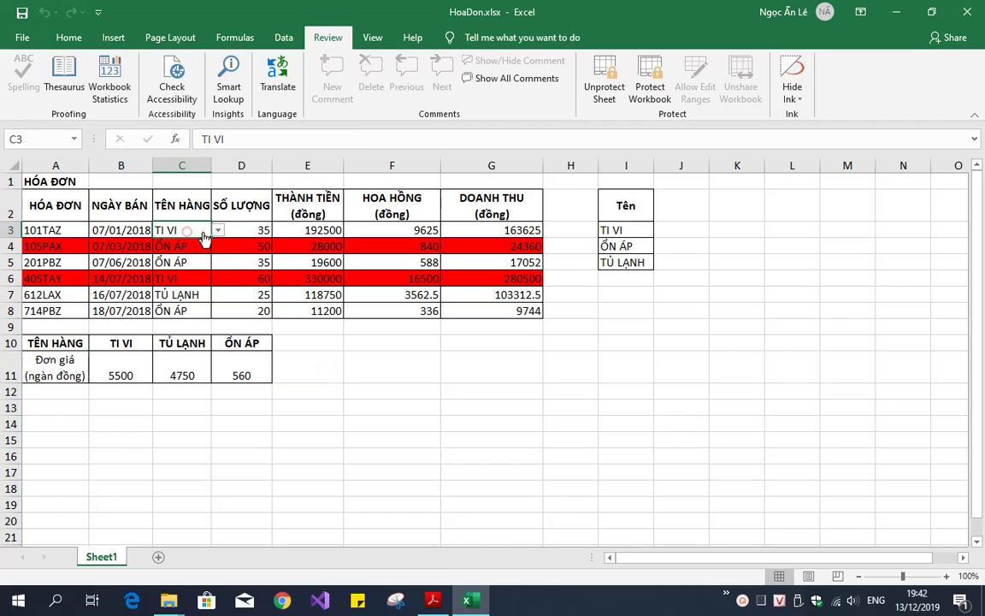
pyautogui.click(218, 231)
pyautogui.click(193, 252)
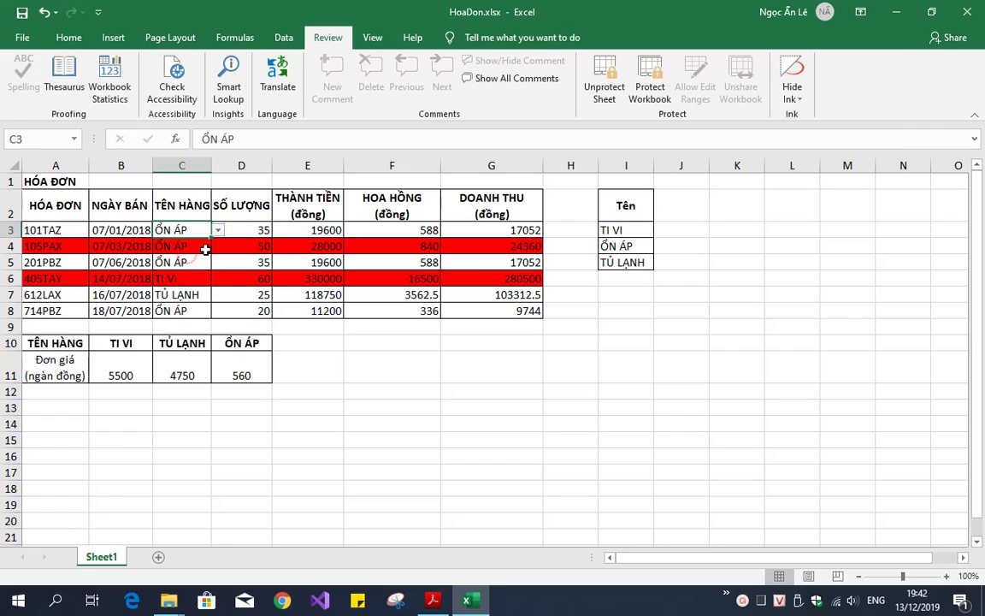
pyautogui.click(218, 232)
pyautogui.click(171, 242)
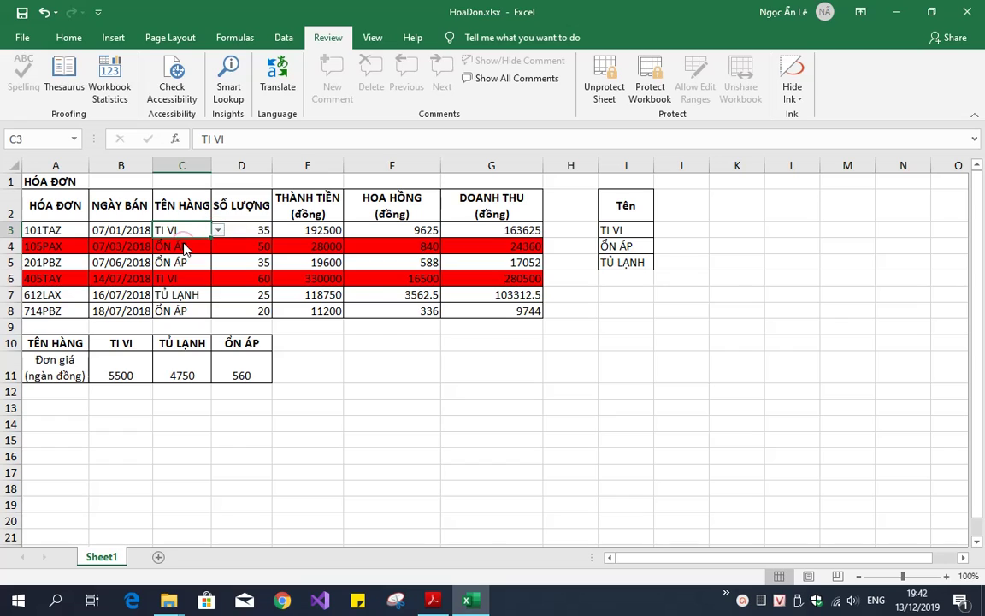
pyautogui.click(70, 231)
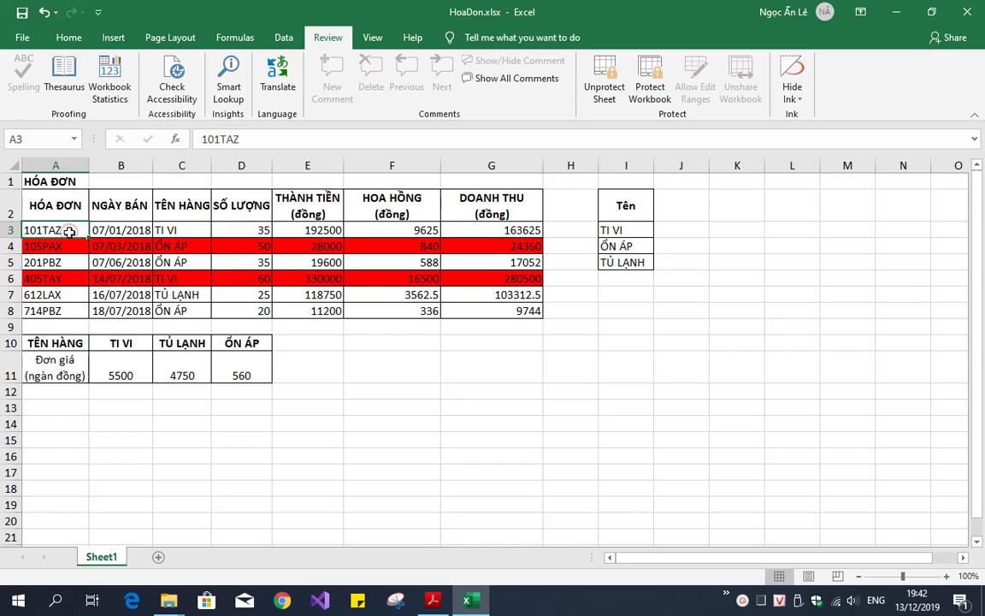